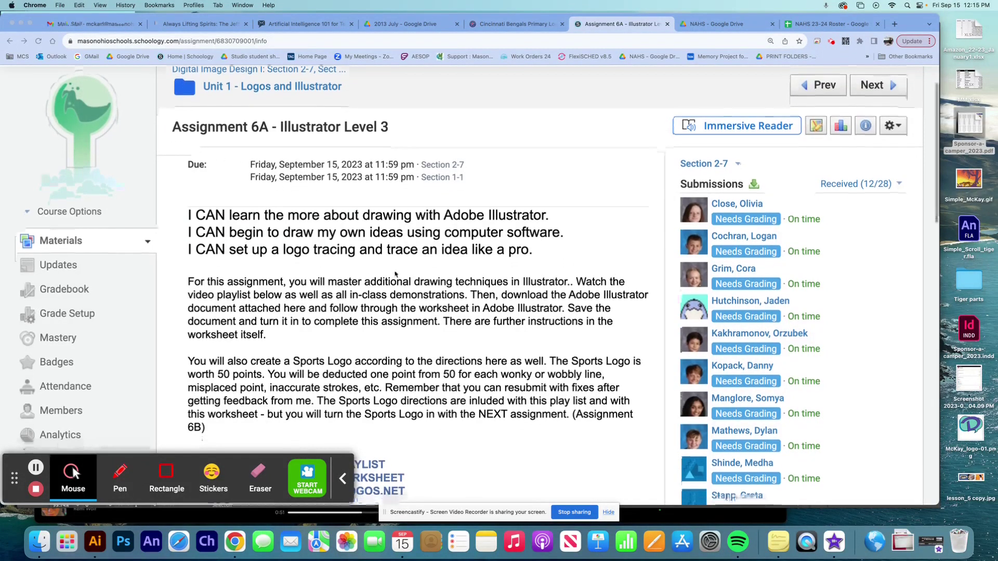
Step: Review the assignment directions, then switch to Illustrator and close both open documents
scroll(564, 288, "down", 5)
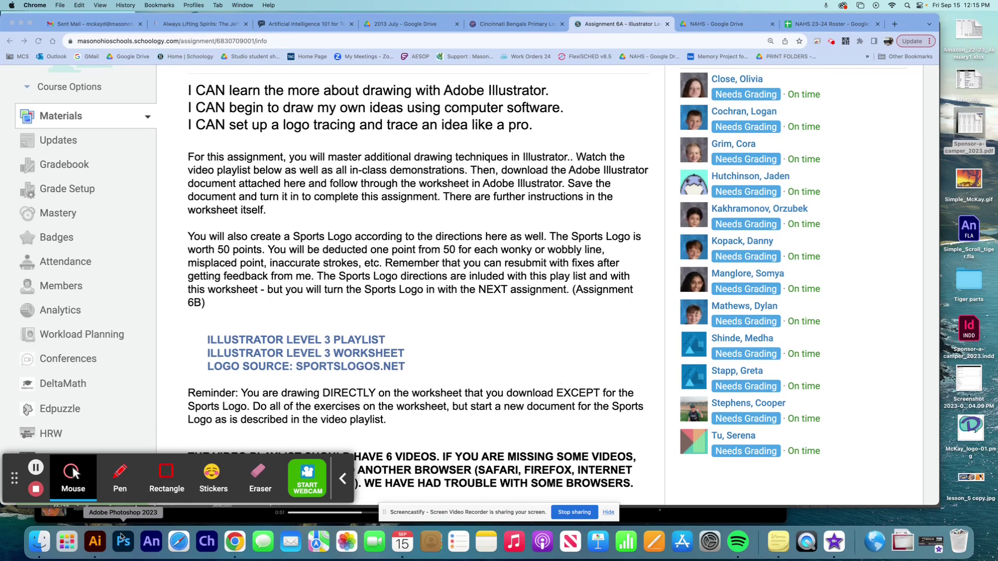
left_click(94, 542)
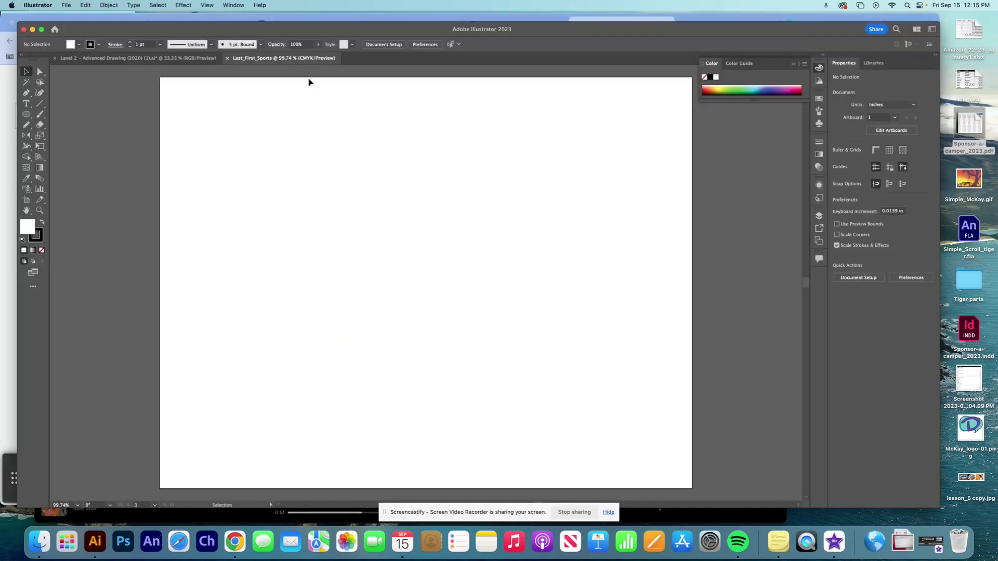
left_click(227, 58)
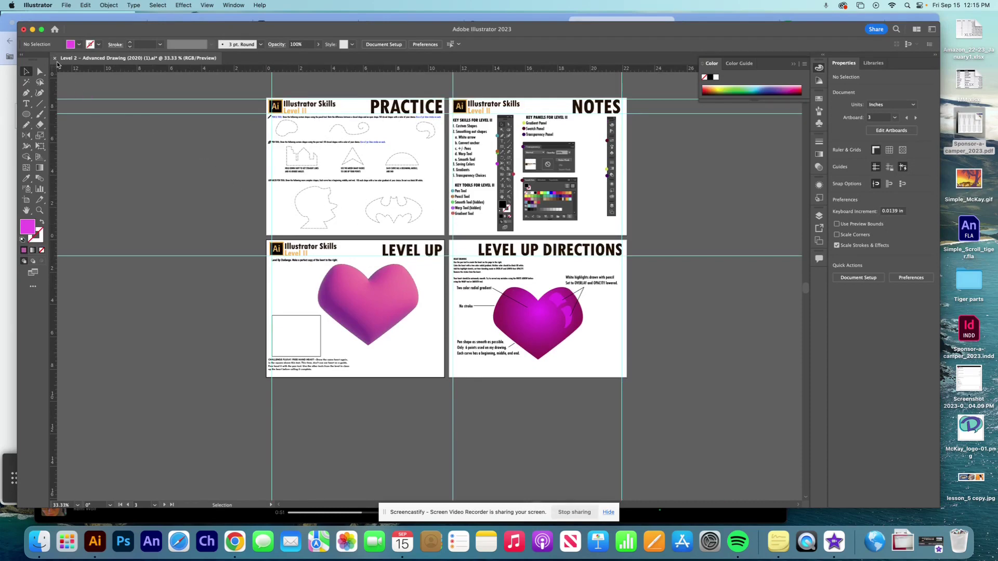
left_click(54, 58)
left_click(479, 287)
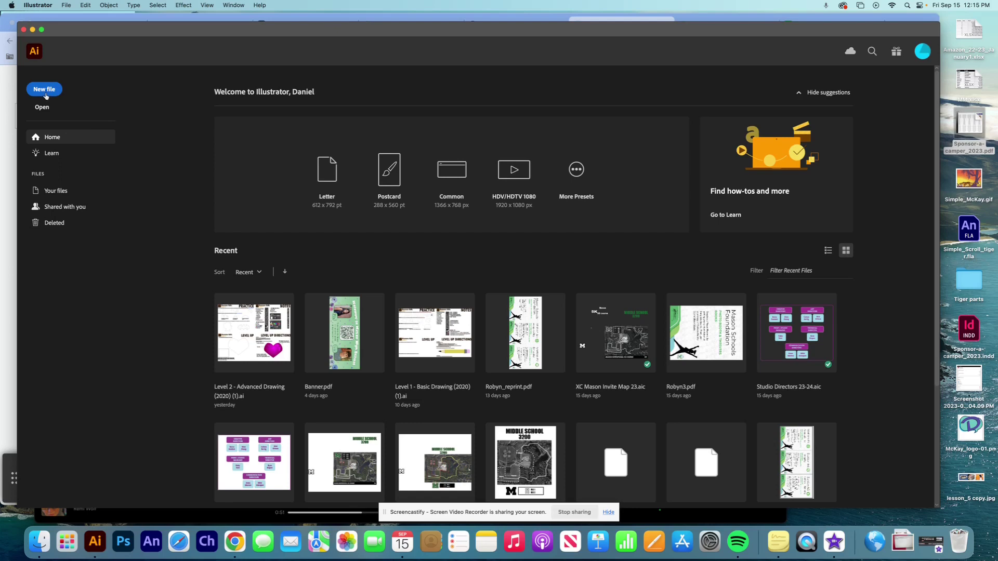
Step: Set up a new document from the Print presets at Letter size, with inches as the unit
left_click(66, 6)
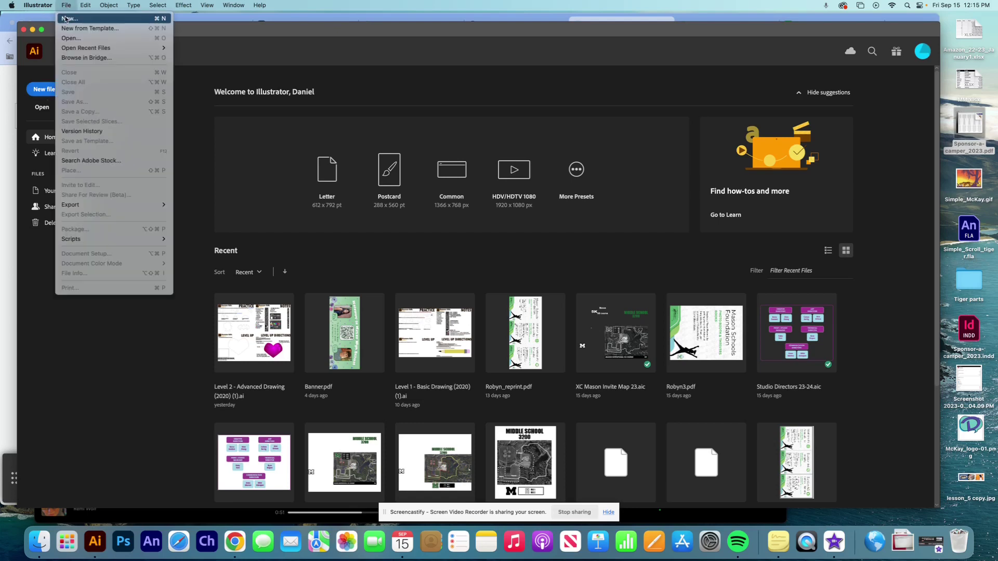
left_click(65, 19)
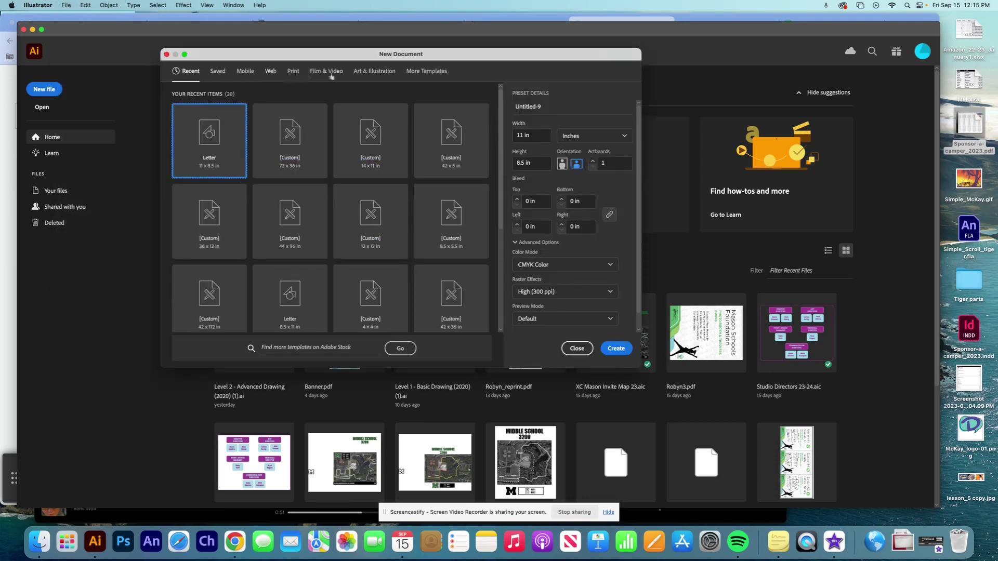
left_click(293, 72)
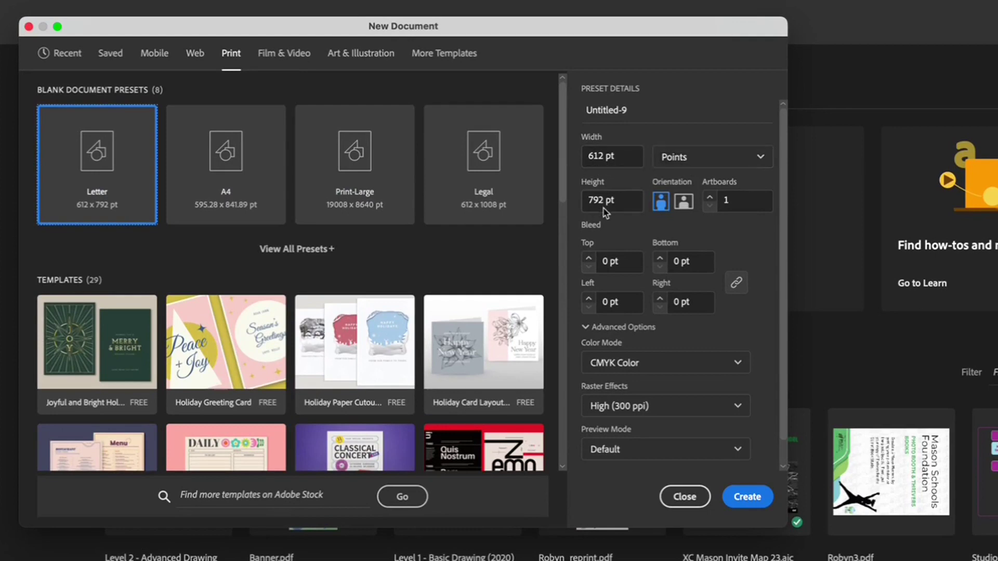
left_click(720, 169)
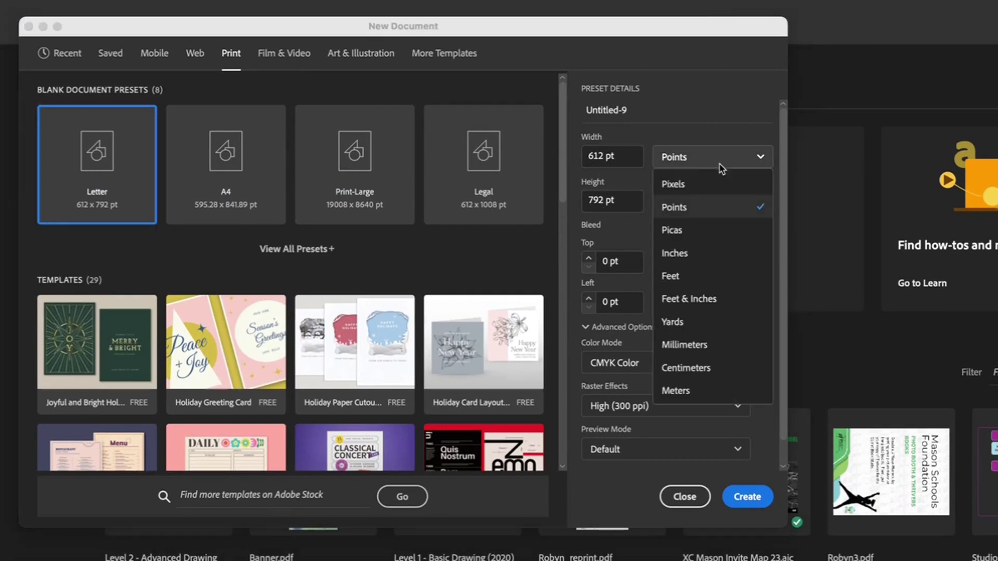
left_click(719, 255)
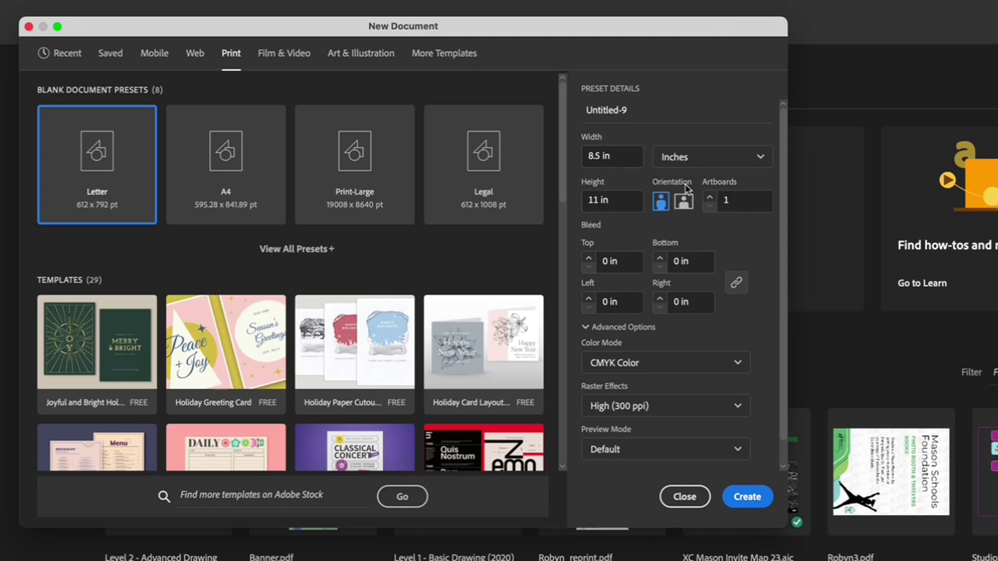
Step: Name the new document Last_First_Sport, set it to landscape orientation and create it
left_click_drag(645, 109, 589, 108)
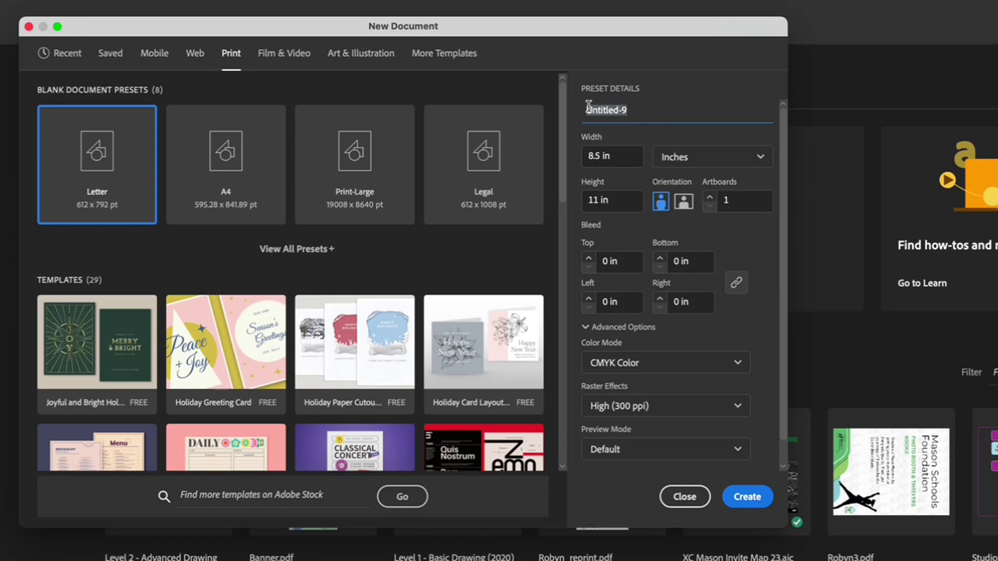
type("Last_First_Sport")
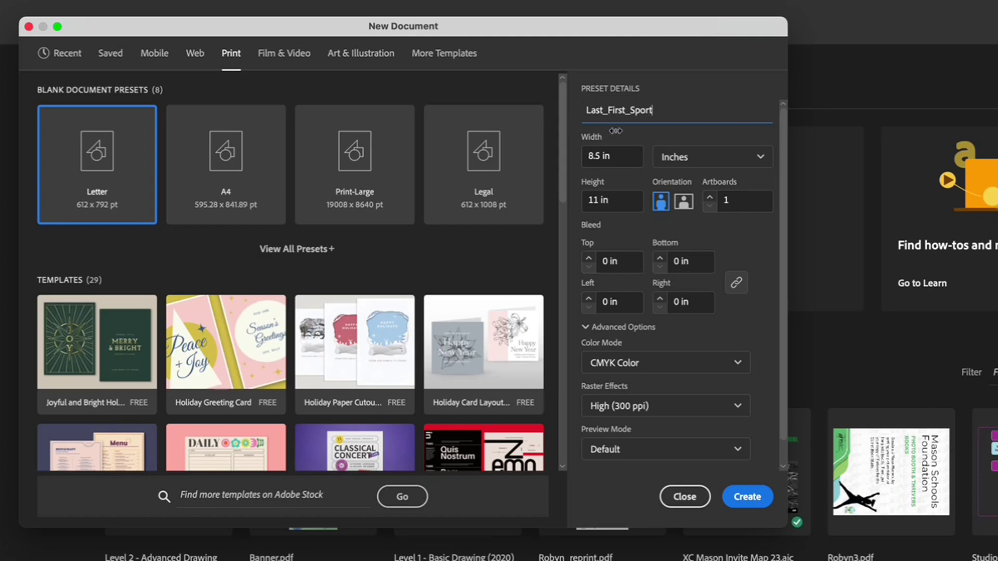
left_click(684, 203)
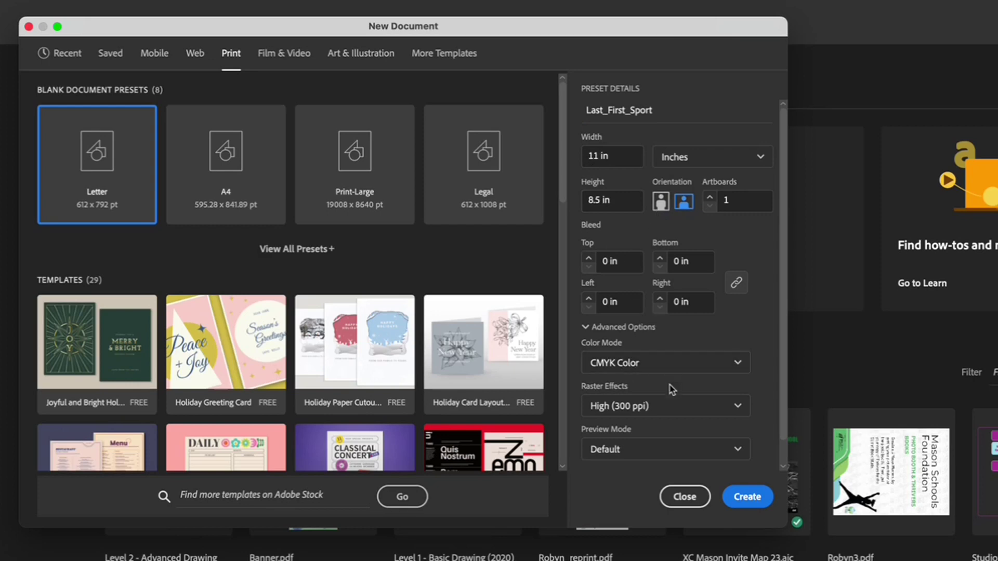
left_click(743, 498)
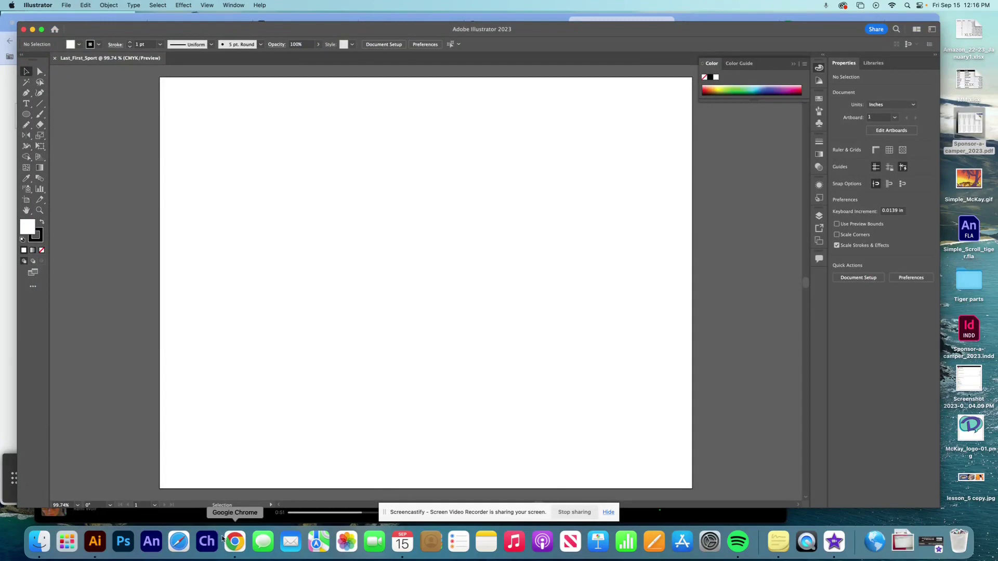
Step: Switch to Chrome and go to the SportsLogos.Net home page from the already open Cincinnati Bengals logo page
left_click(235, 542)
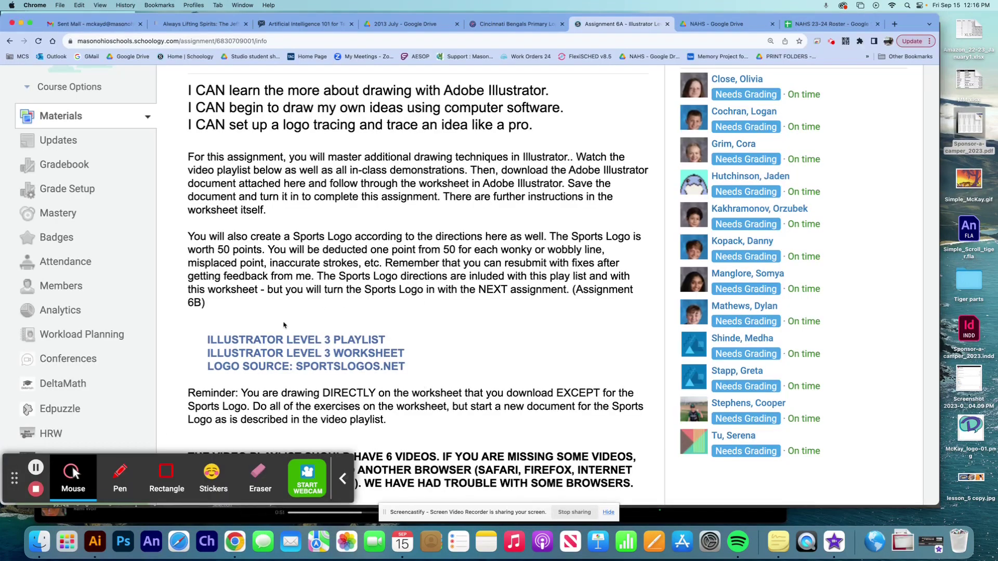
left_click(335, 366)
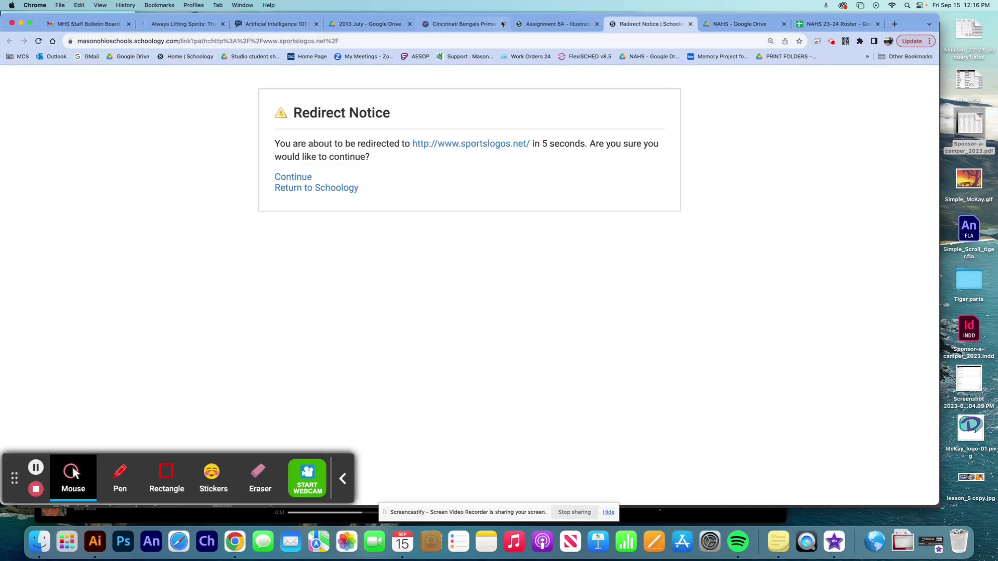
left_click(690, 25)
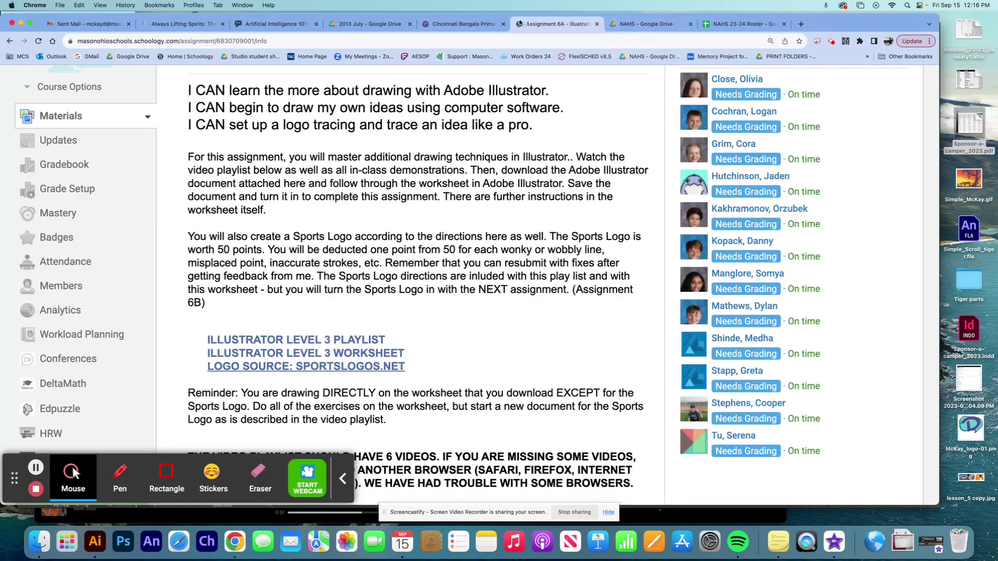
left_click(466, 24)
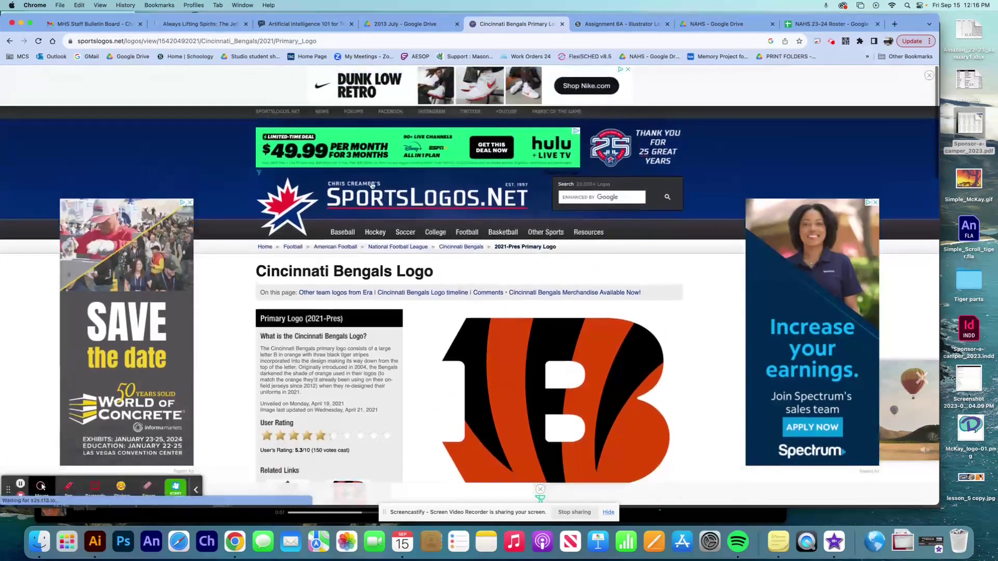
left_click(414, 195)
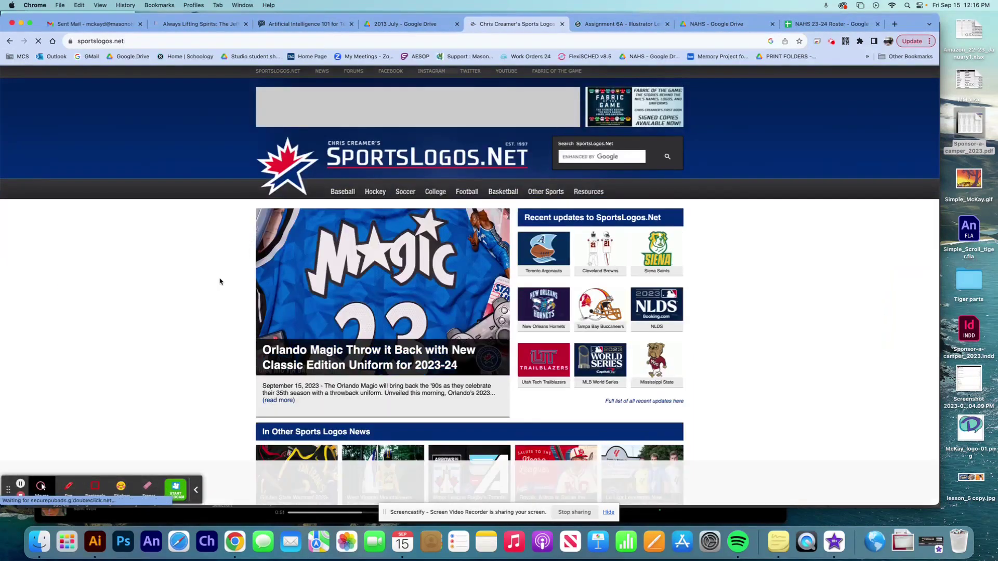
Step: Open the National Football League logos page from the site's American Football leagues
scroll(219, 282, "down", 5)
scroll(220, 281, "up", 5)
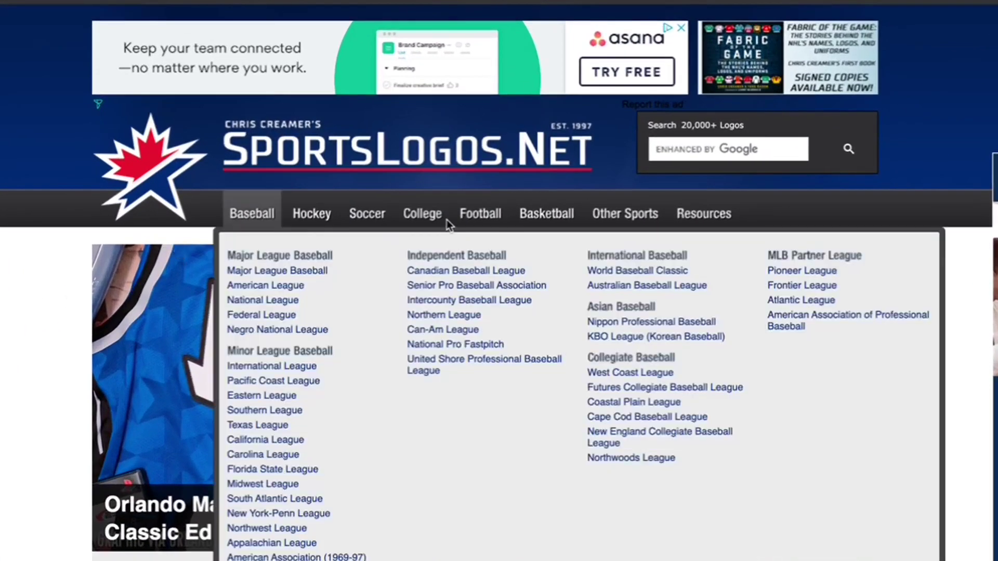
mouse_move(466, 235)
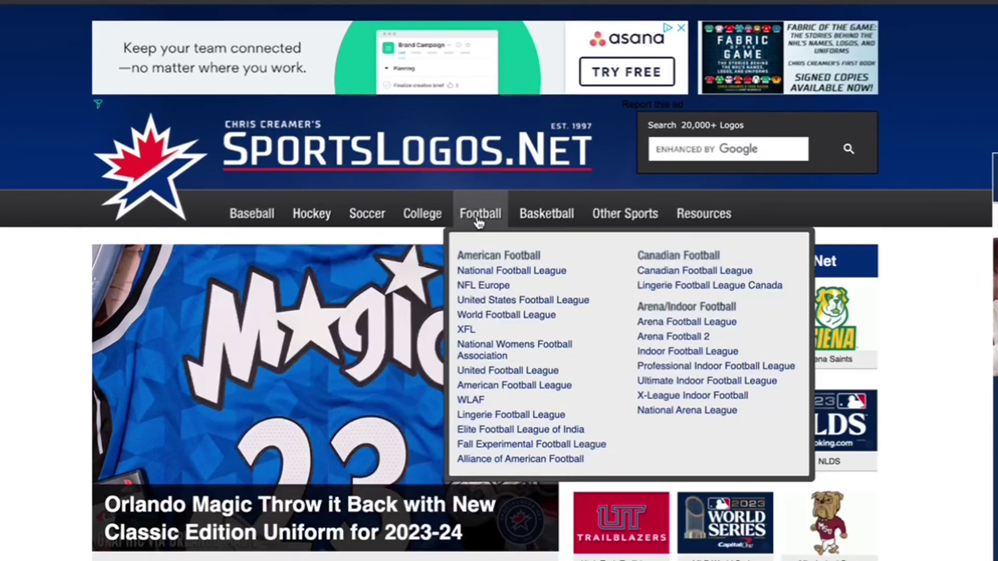
left_click(497, 271)
Step: Browse the National Football League team logos and compare their shapes and complexity for tracing
scroll(376, 345, "down", 12)
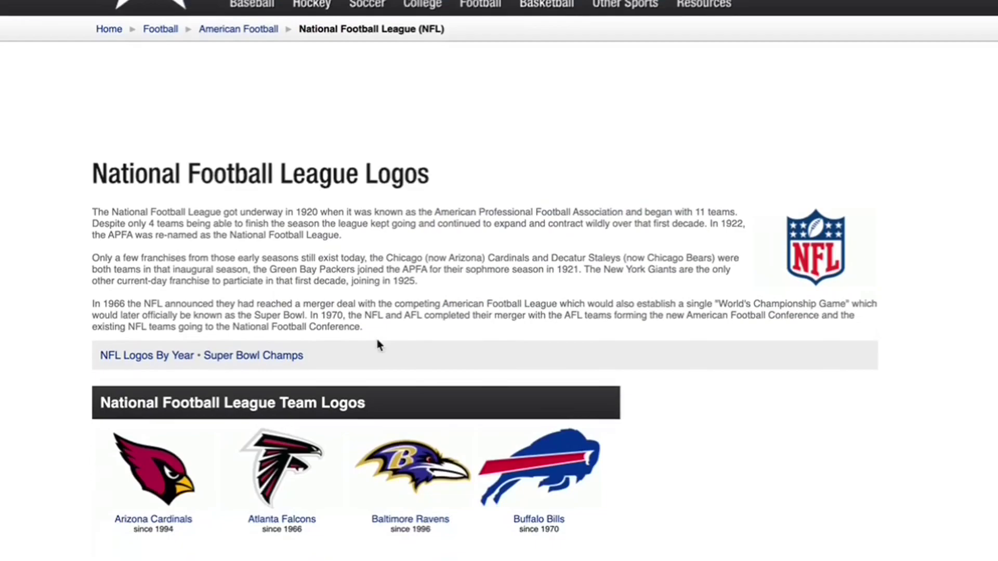
scroll(219, 196, "up", 3)
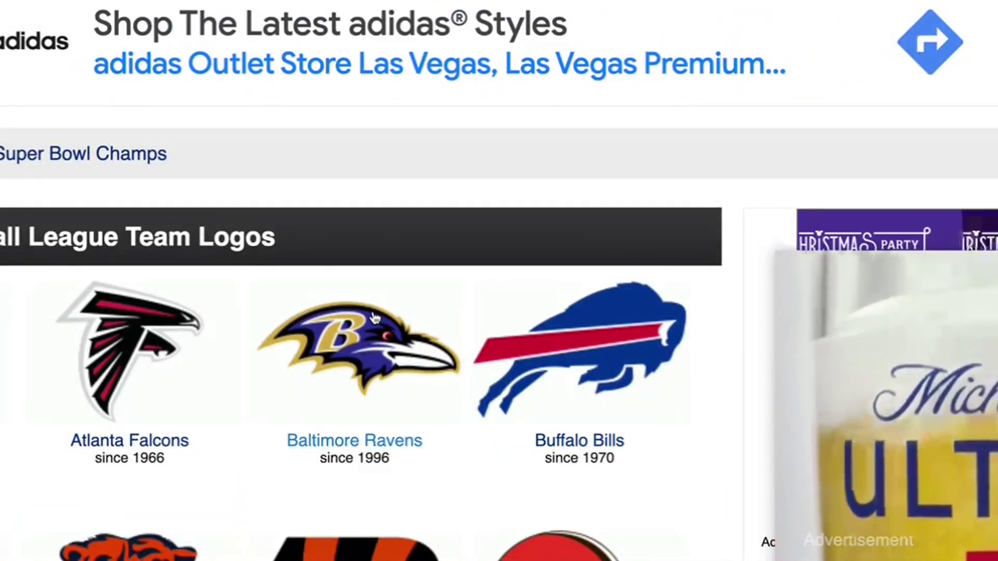
scroll(375, 310, "down", 2)
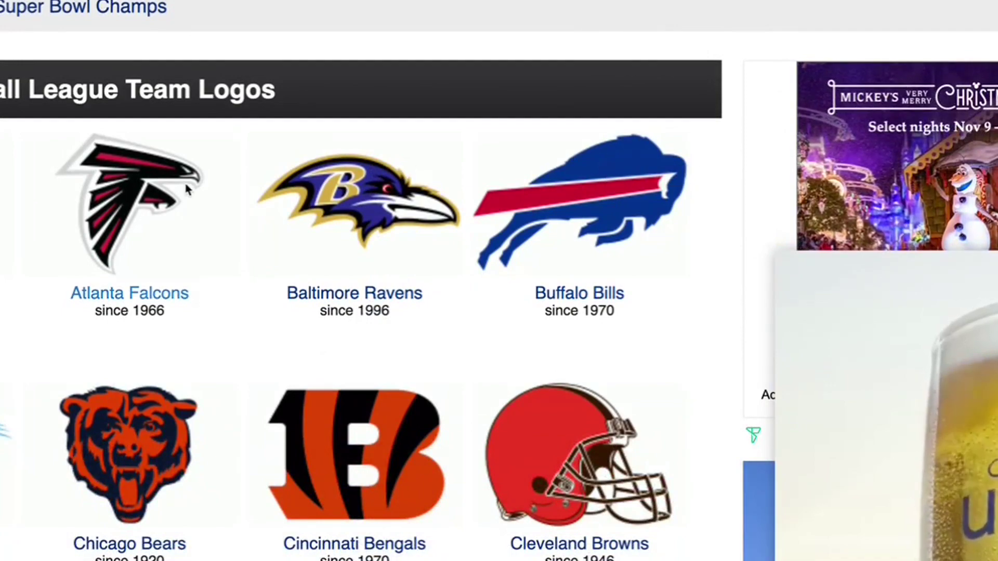
scroll(218, 260, "down", 4)
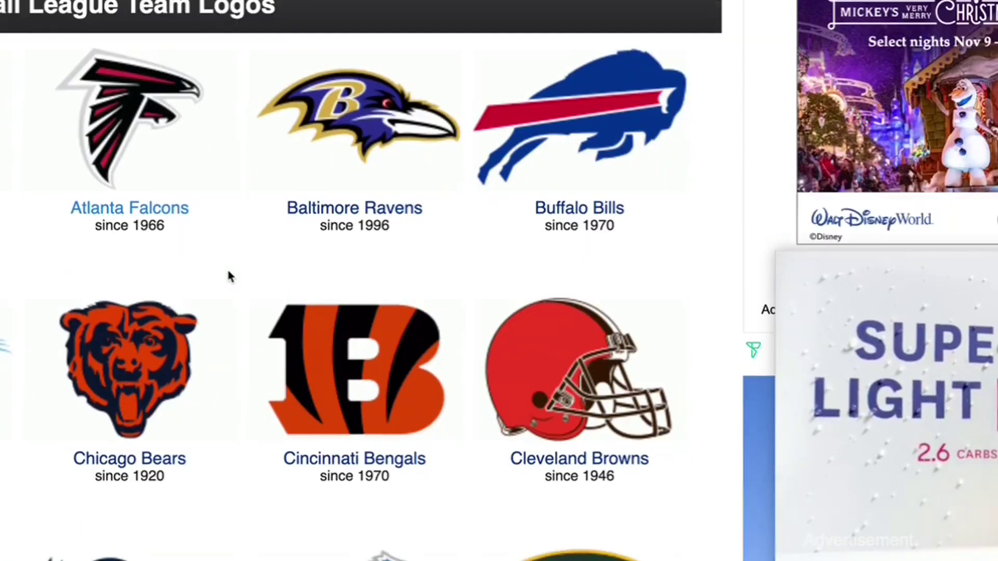
scroll(344, 275, "down", 4)
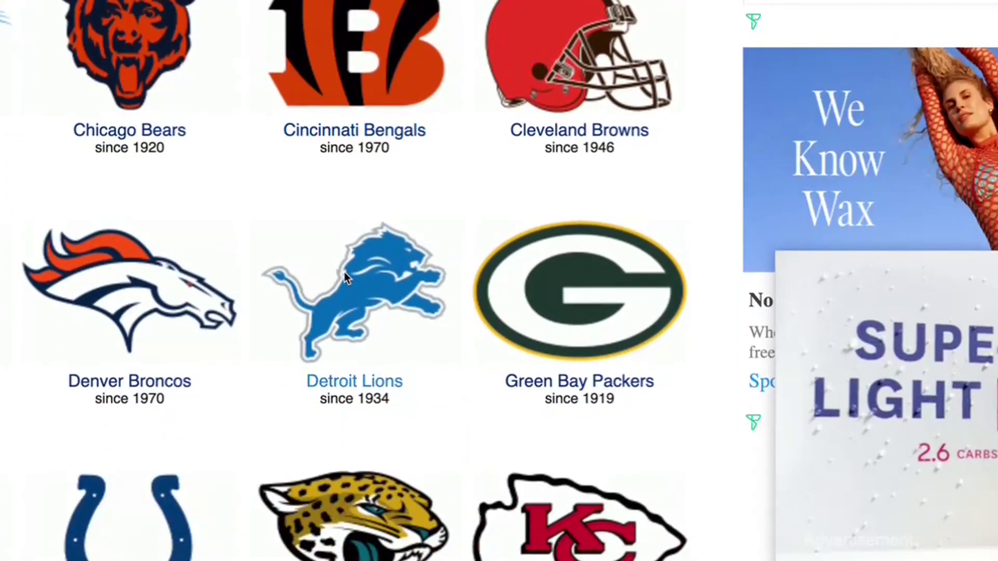
scroll(337, 274, "down", 2)
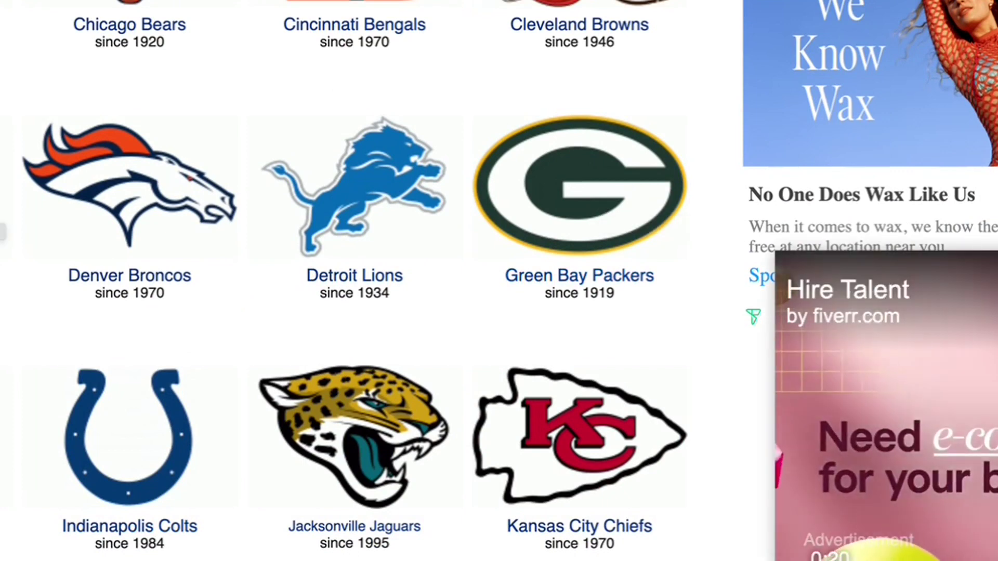
scroll(343, 280, "down", 15)
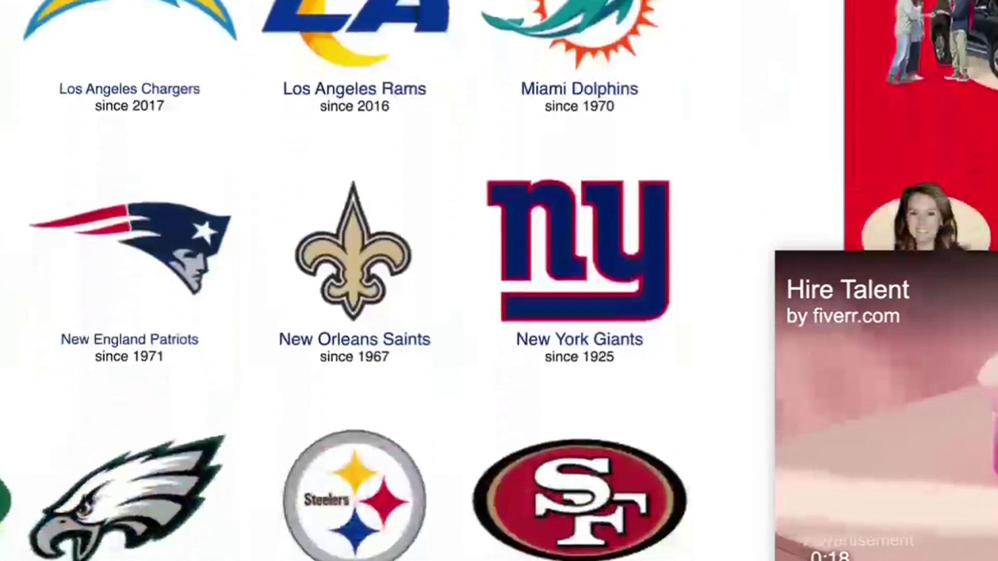
scroll(362, 281, "down", 15)
scroll(362, 280, "up", 9)
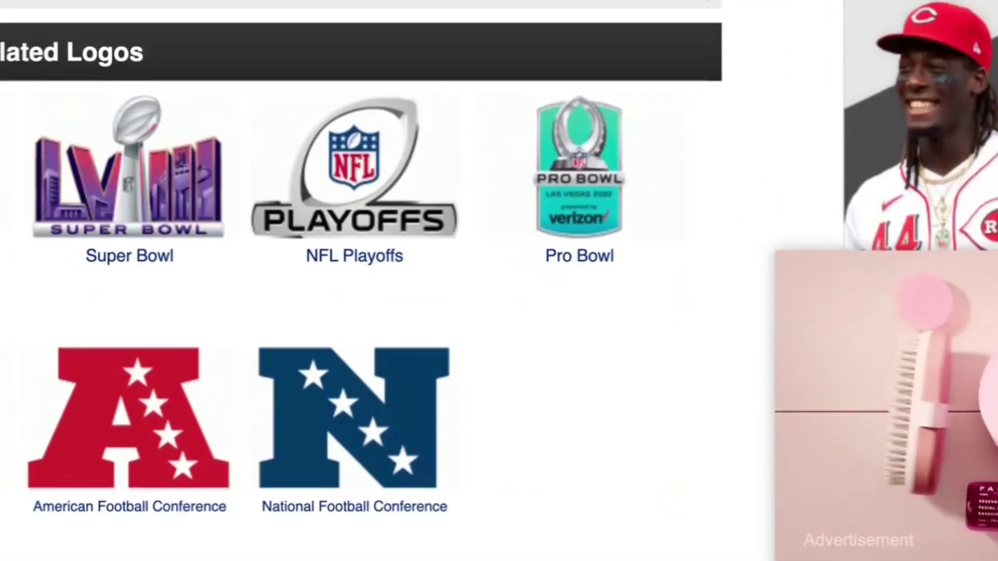
scroll(362, 281, "up", 2)
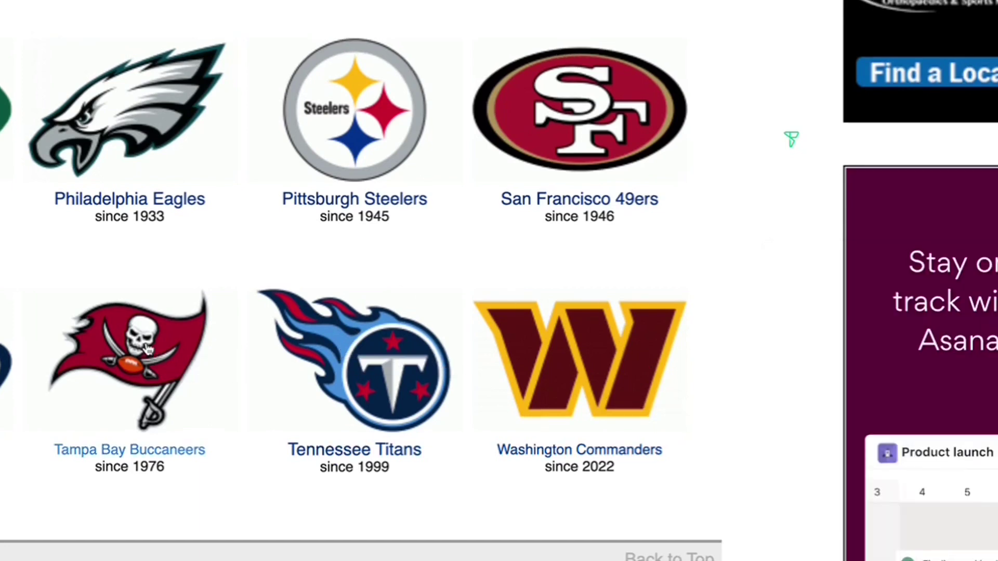
scroll(159, 351, "up", 5)
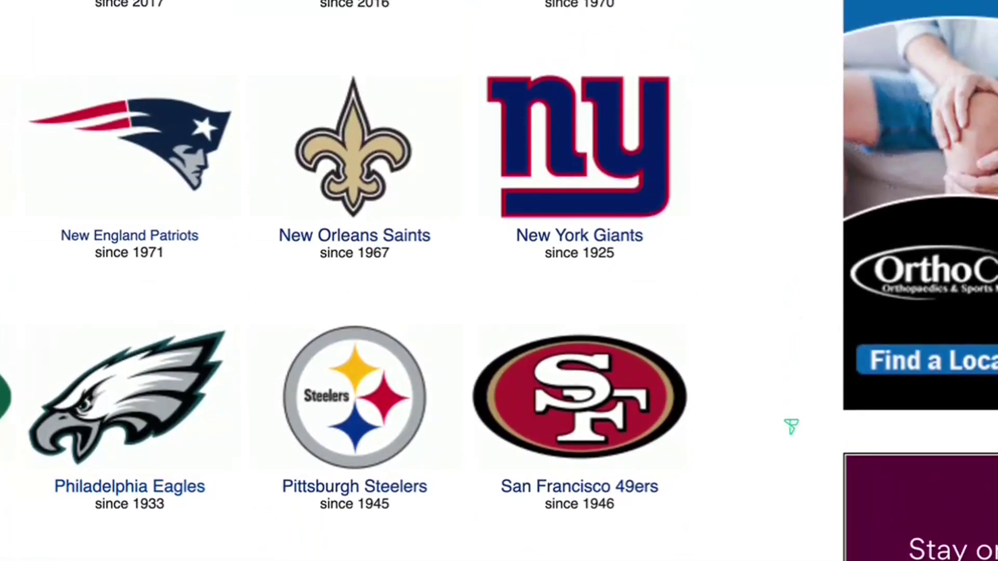
scroll(470, 118, "up", 5)
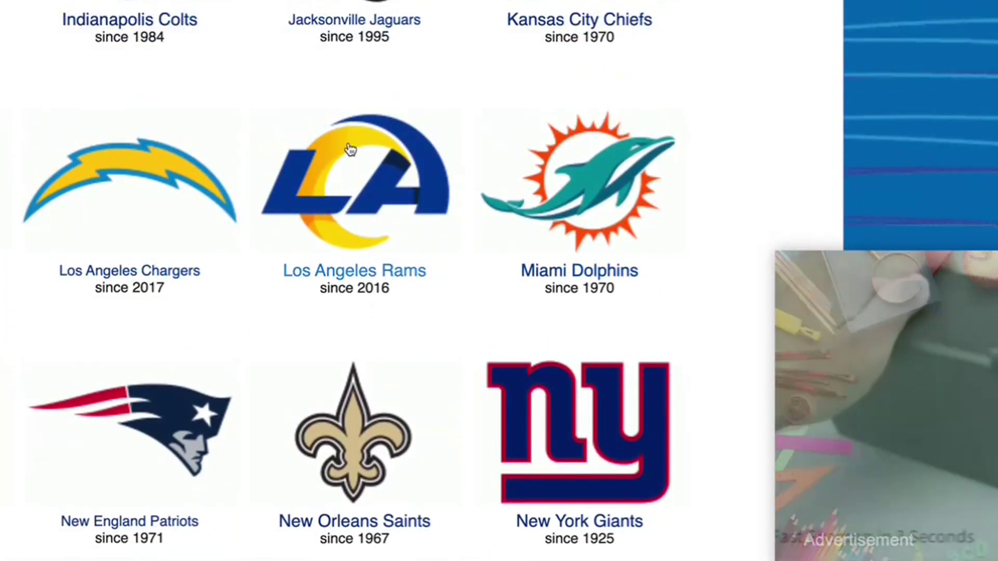
scroll(350, 148, "up", 3)
scroll(350, 148, "up", 2)
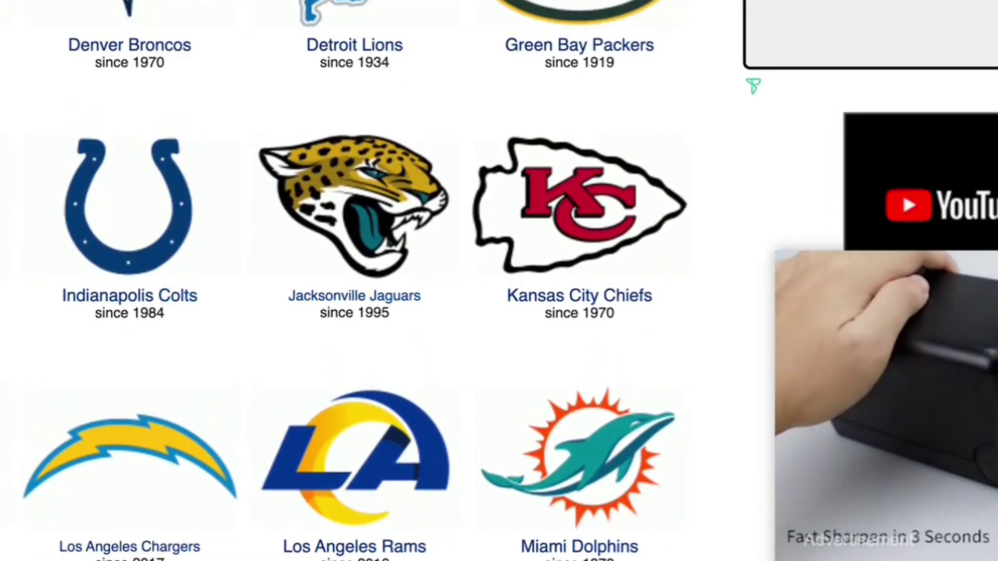
Step: Open the Cincinnati Bengals logo history from the National Football League team logos
scroll(341, 336, "up", 3)
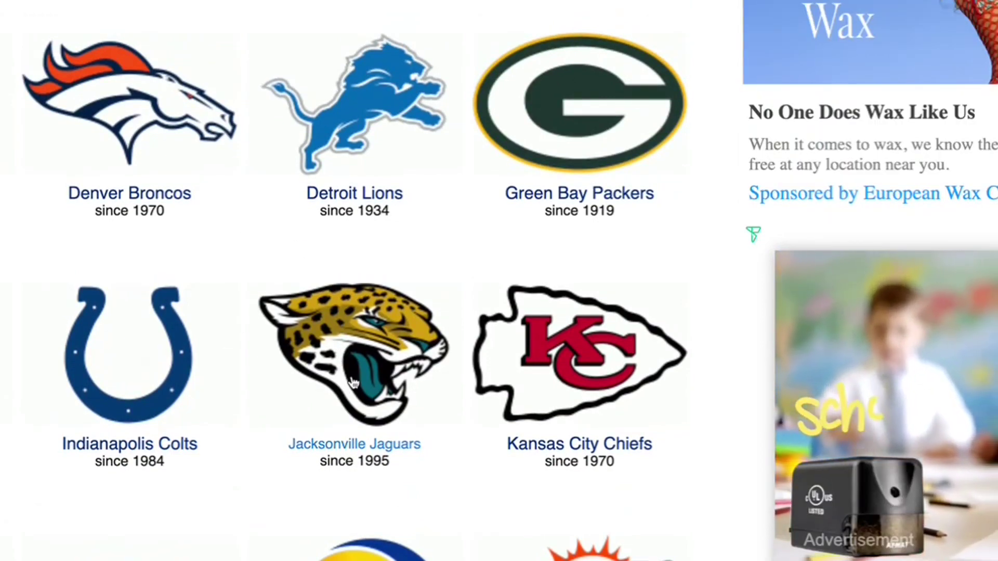
scroll(369, 370, "up", 10)
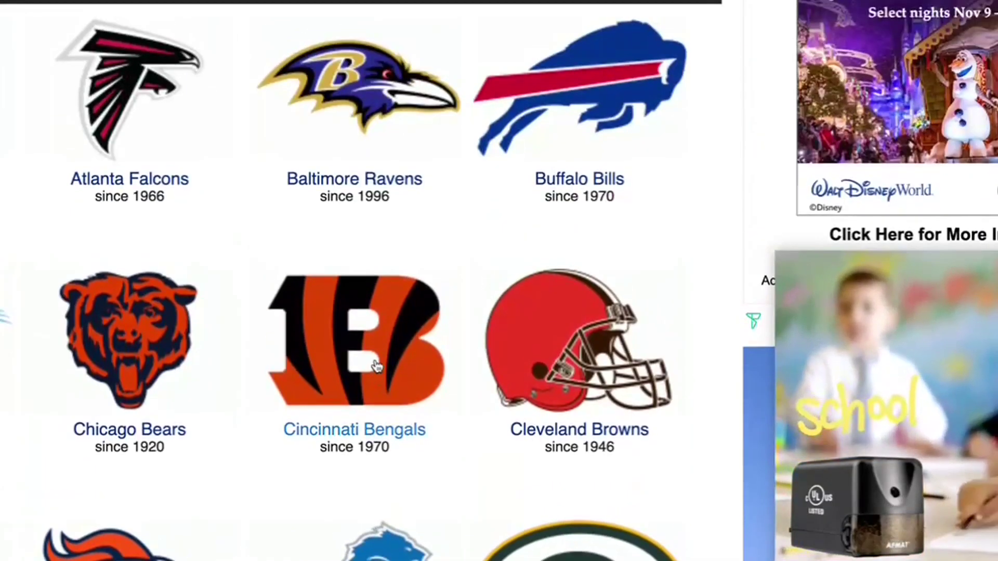
left_click(415, 323)
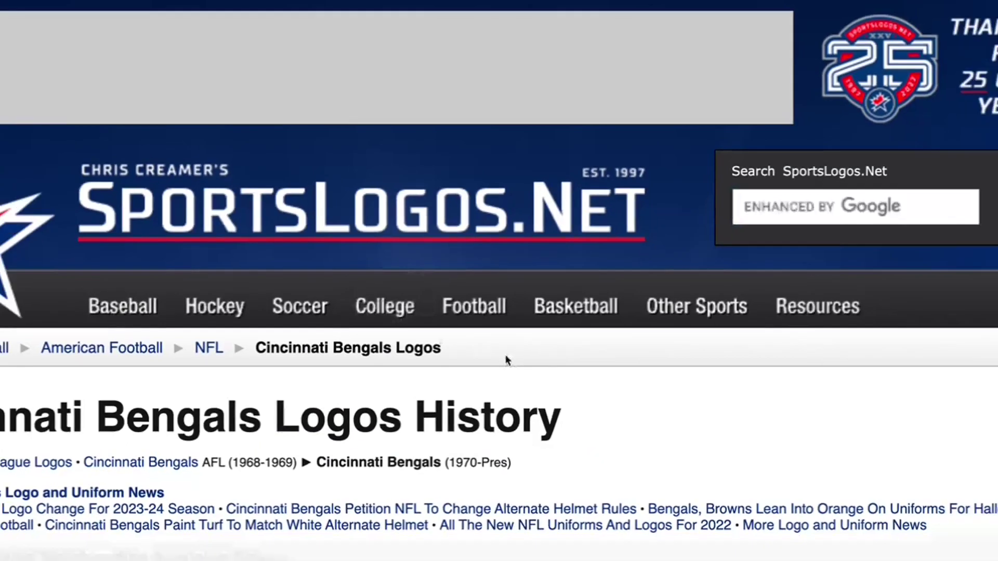
Step: Open the 2021 - Pres primary logo from the Cincinnati Bengals logo history
scroll(499, 312, "down", 2)
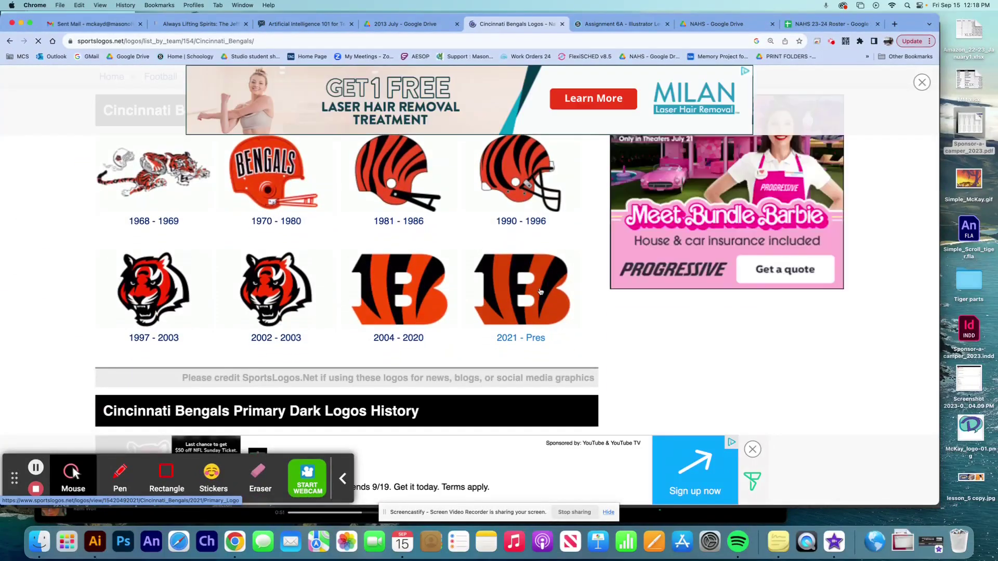
left_click(540, 292)
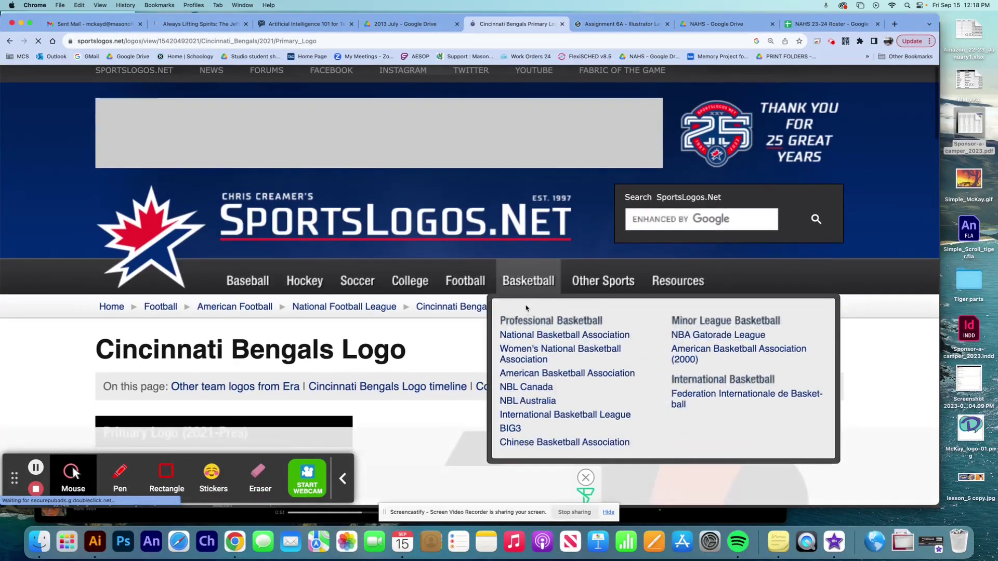
scroll(771, 398, "down", 5)
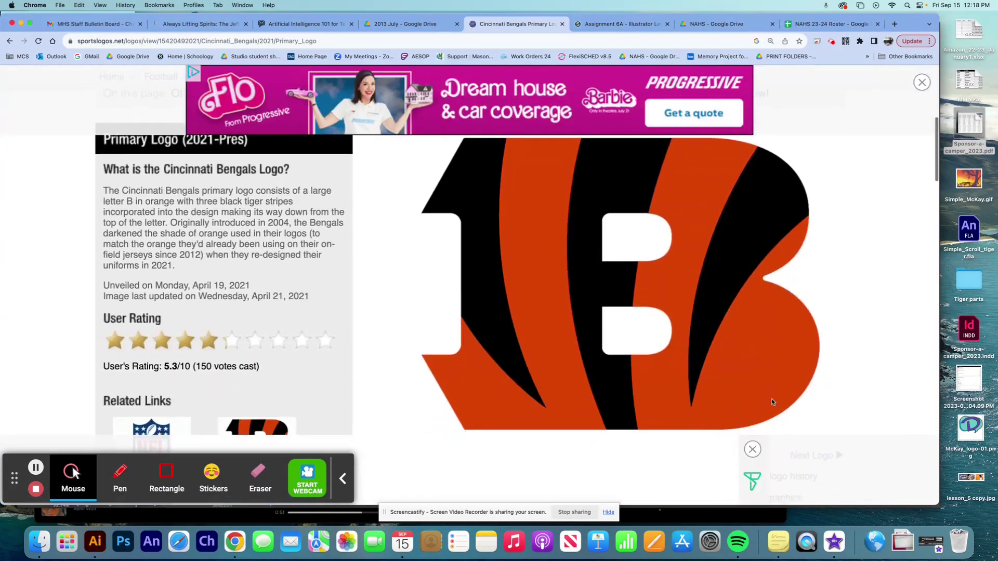
Step: Save the large Cincinnati Bengals primary logo image from the web page to the desktop
scroll(677, 299, "down", 1)
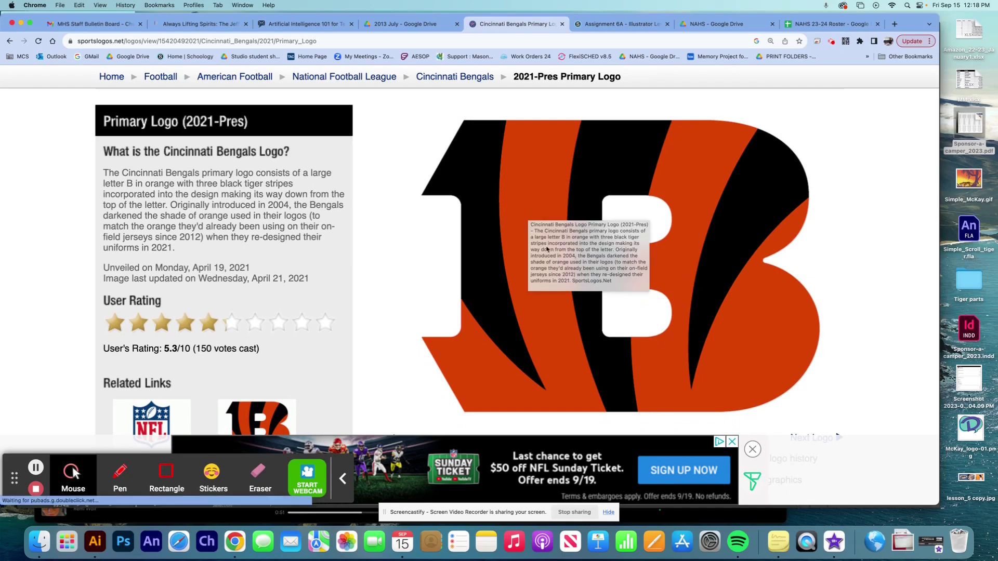
scroll(500, 223, "down", 1)
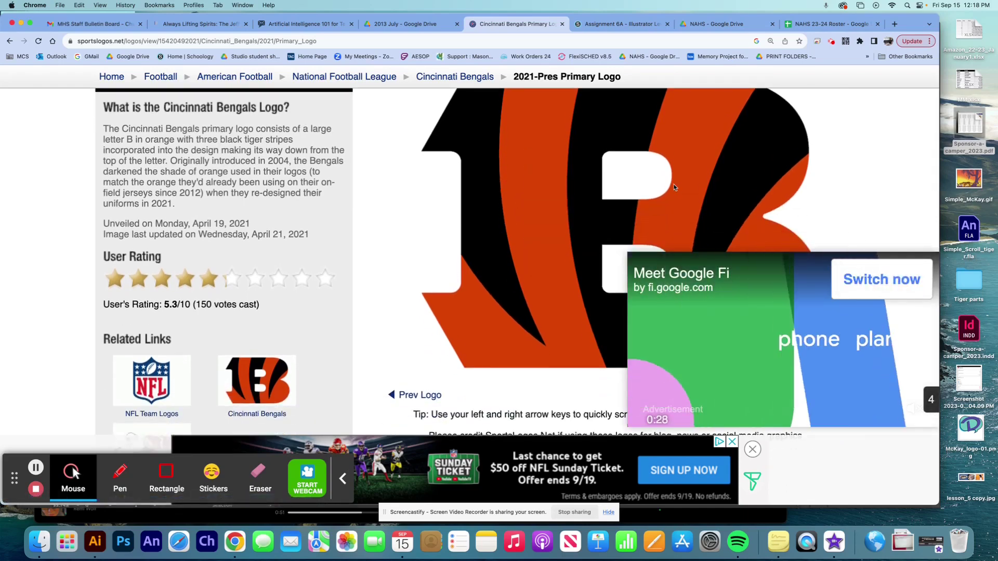
scroll(754, 218, "down", 1)
scroll(552, 142, "down", 1)
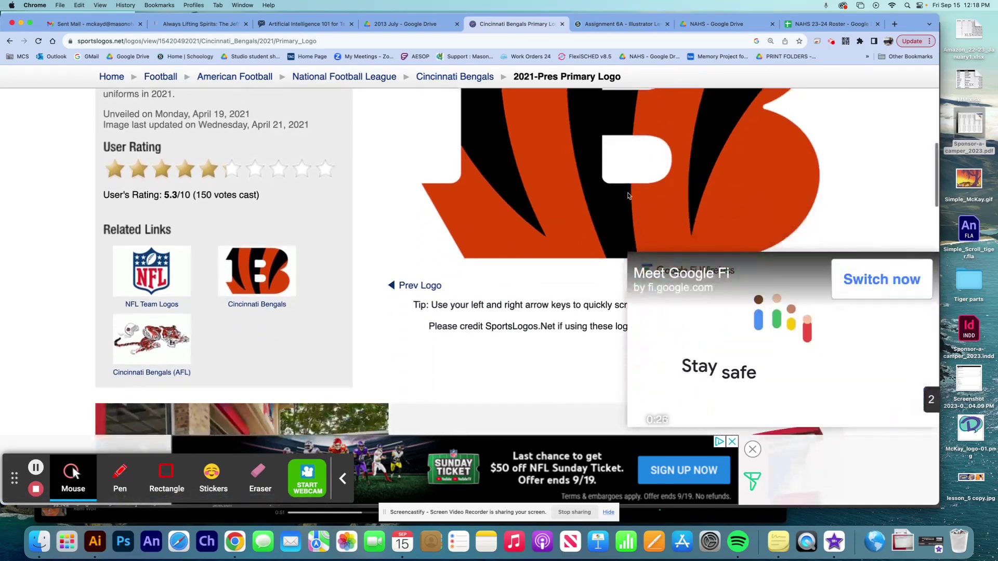
left_click_drag(538, 130, 953, 257)
left_click_drag(952, 262, 957, 264)
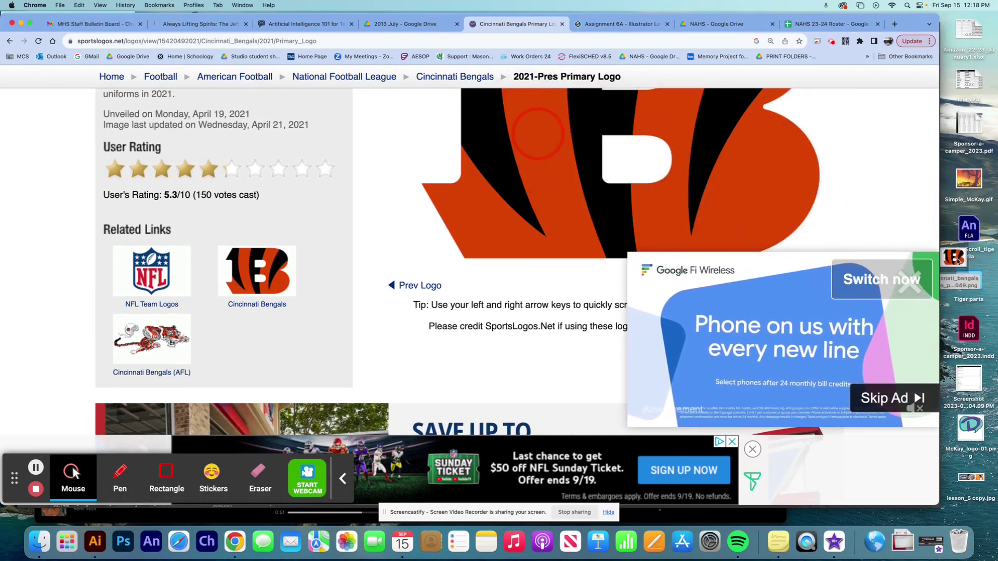
Step: Switch to Illustrator and place the saved Bengals logo PNG from the desktop into the Last_First_Sport document
left_click(20, 24)
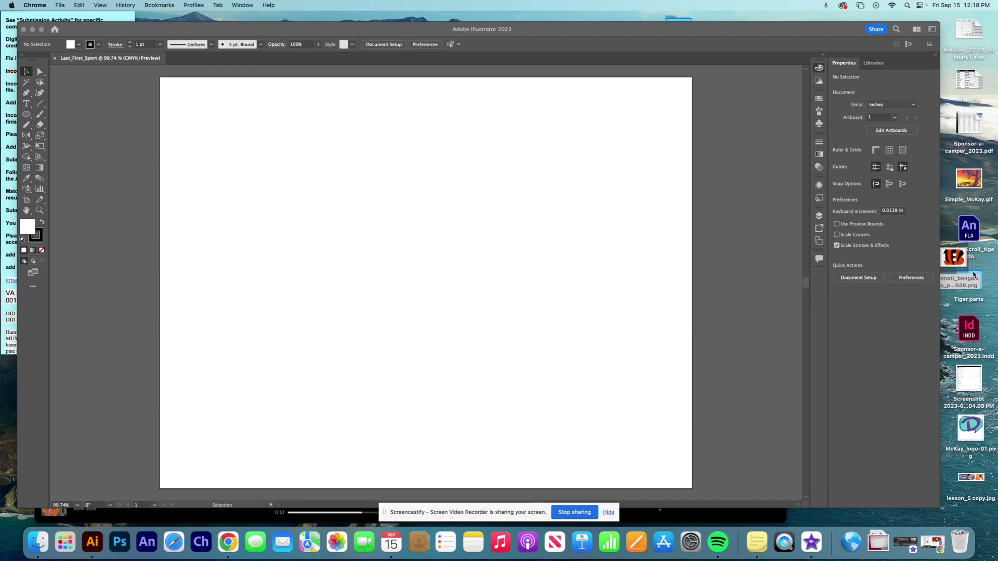
left_click_drag(957, 264, 392, 244)
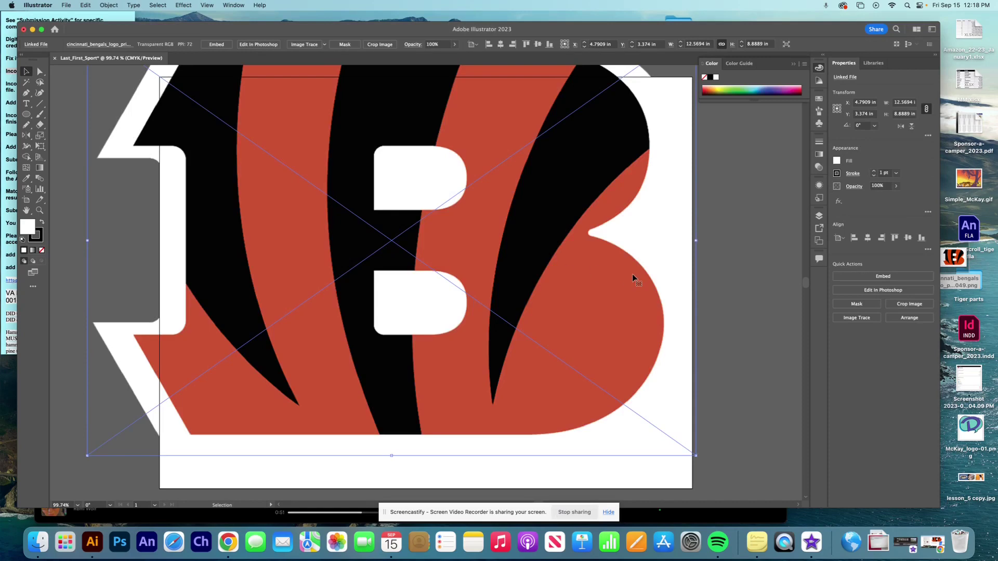
key("super+minus")
key("super+minus")
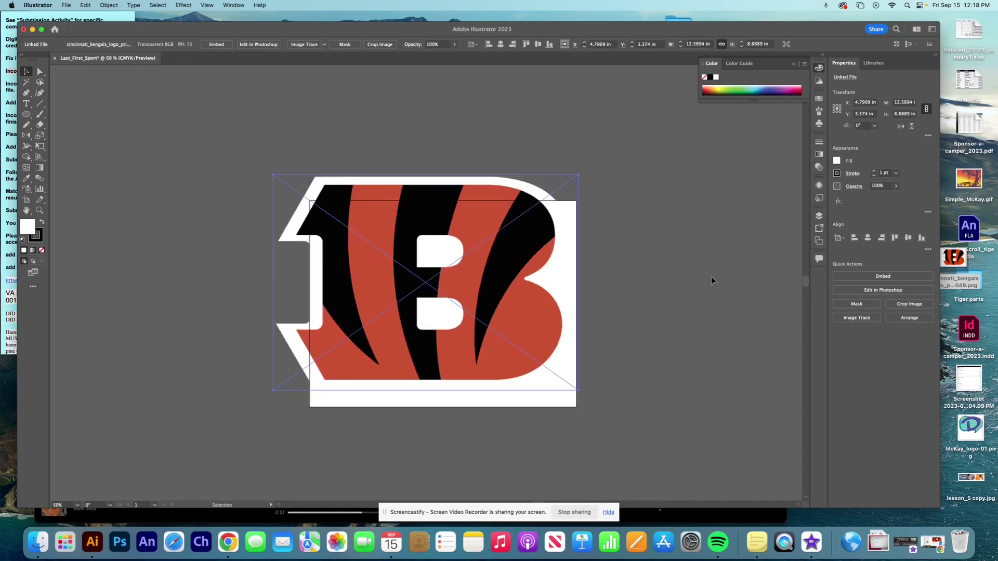
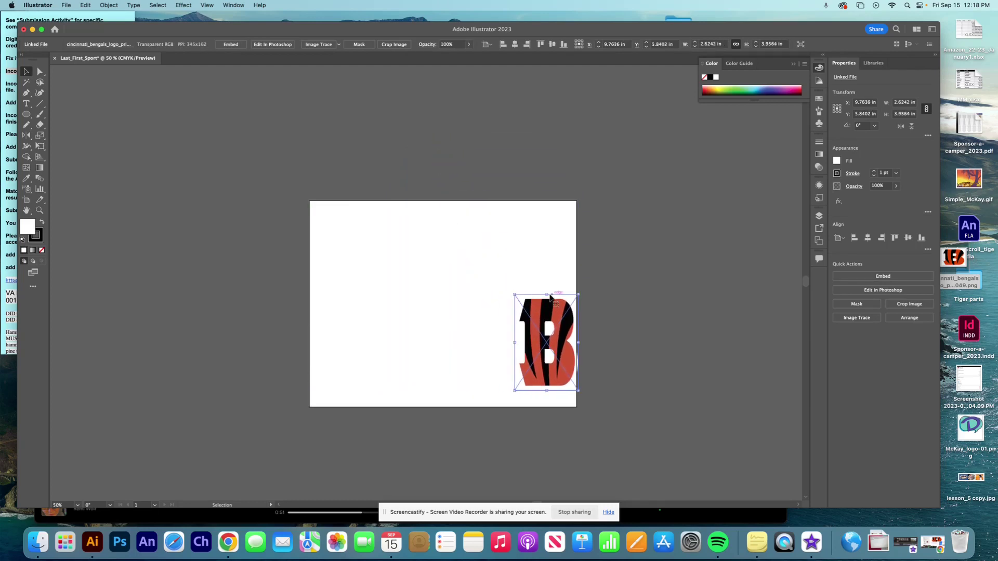
Step: Try scaling the placed logo without keeping its proportions, and undo the distortion and the move
left_click_drag(577, 296, 418, 310)
key("super+equal")
key("super+equal")
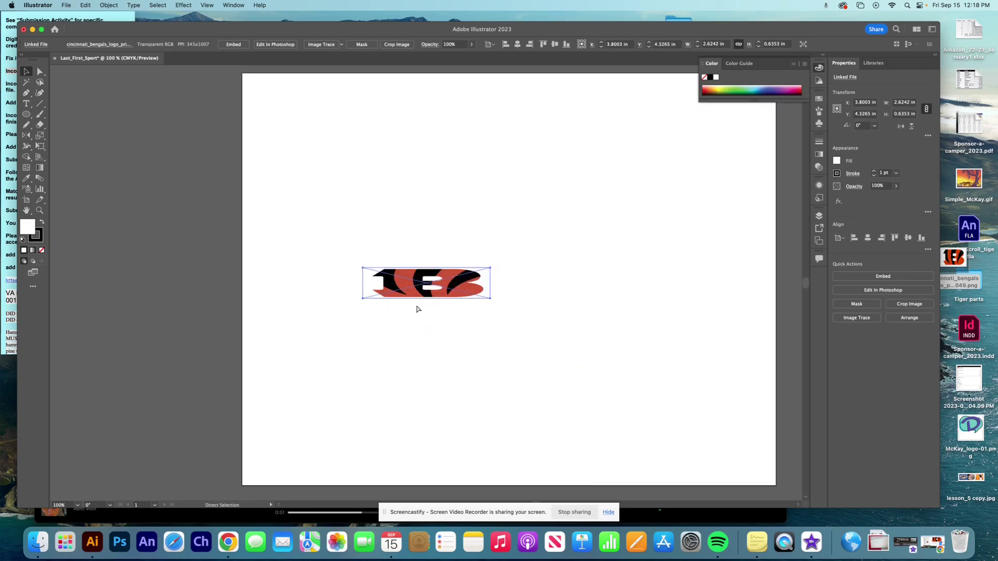
scroll(416, 310, "up", 1)
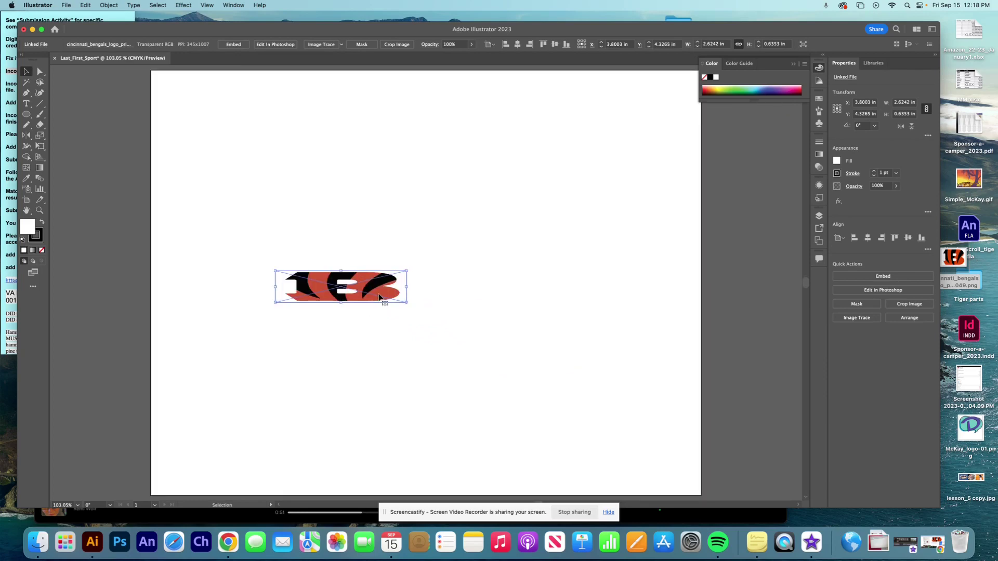
key("super+z")
key("super+z")
key("super+z")
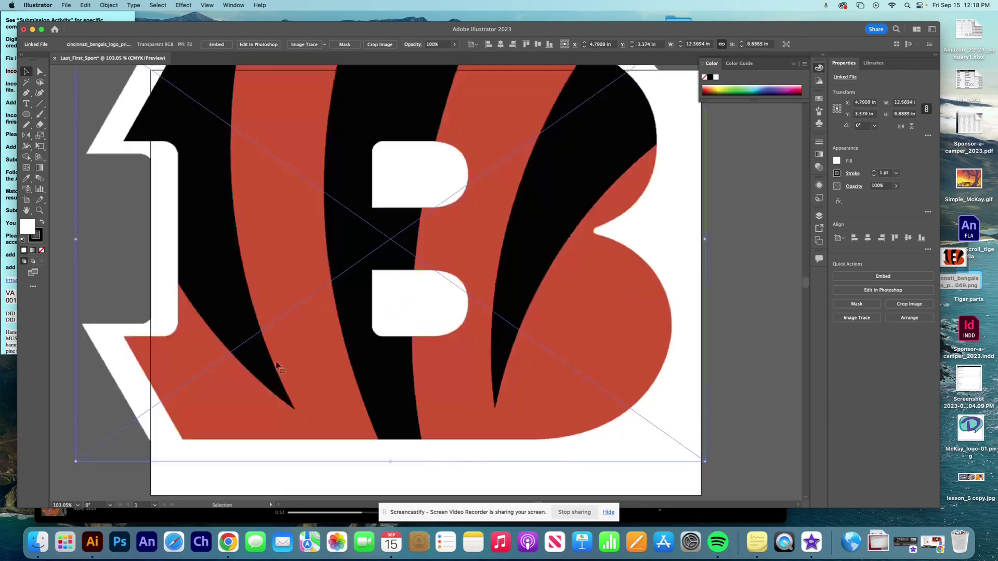
Step: Scale the logo proportionally to about 4.85 by 3.43 in and position it on the left half of the artboard
left_click_drag(76, 461, 463, 274)
left_click_drag(588, 117, 344, 265)
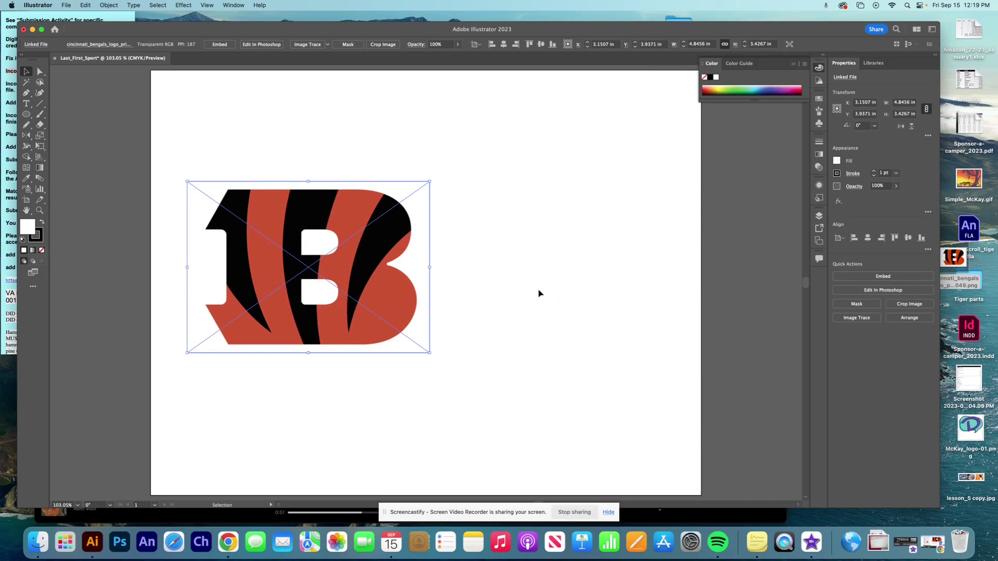
left_click(482, 282)
Step: Reduce the linked logo image on Layer 1 to 35% opacity
left_click(332, 276)
left_click(819, 217)
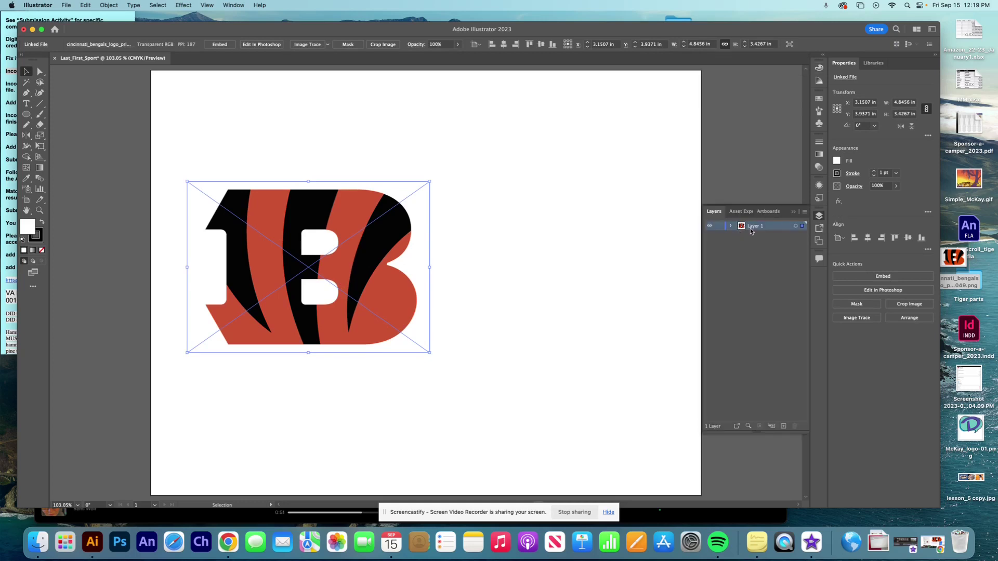
left_click(730, 227)
left_click(368, 264)
left_click(894, 187)
left_click(877, 201)
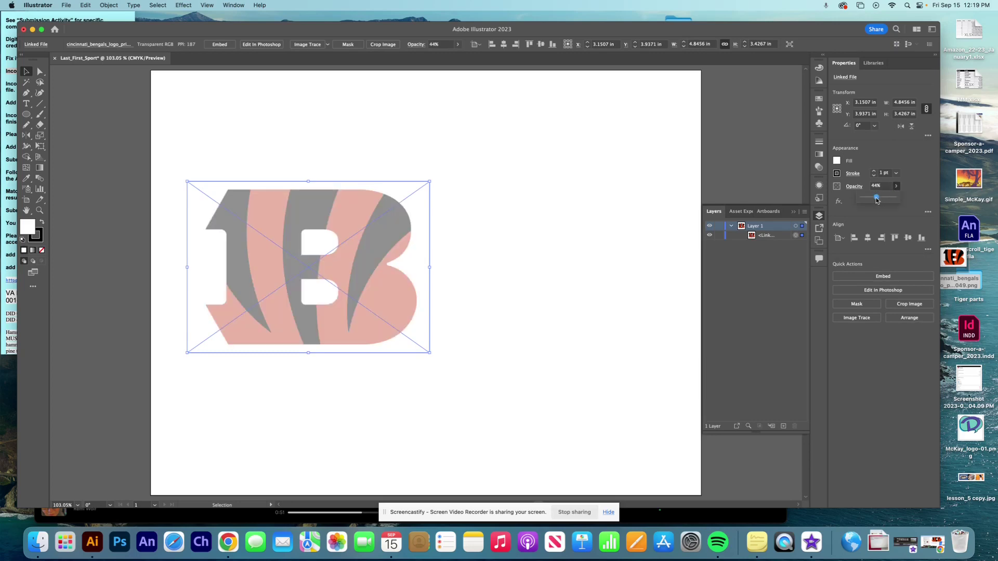
left_click_drag(877, 201, 873, 200)
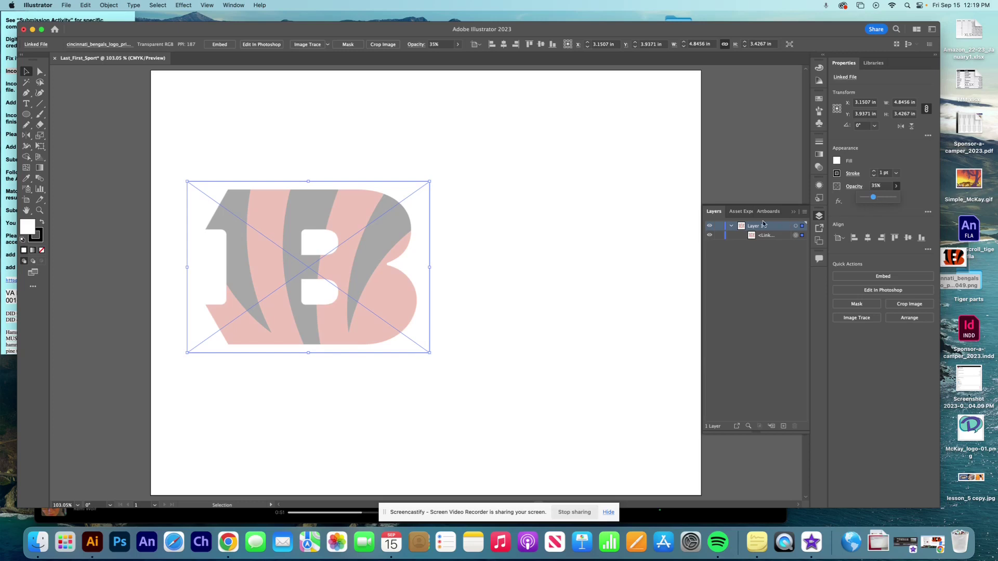
Step: Lock Layer 1 with the faded logo and add a new empty layer above it
left_click(729, 227)
left_click(719, 228)
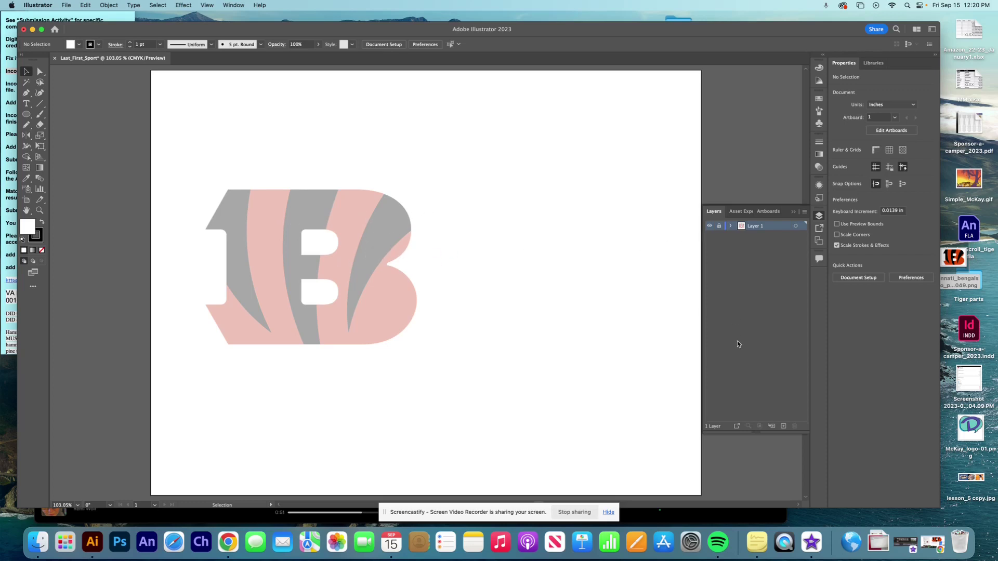
left_click_drag(708, 218, 474, 132)
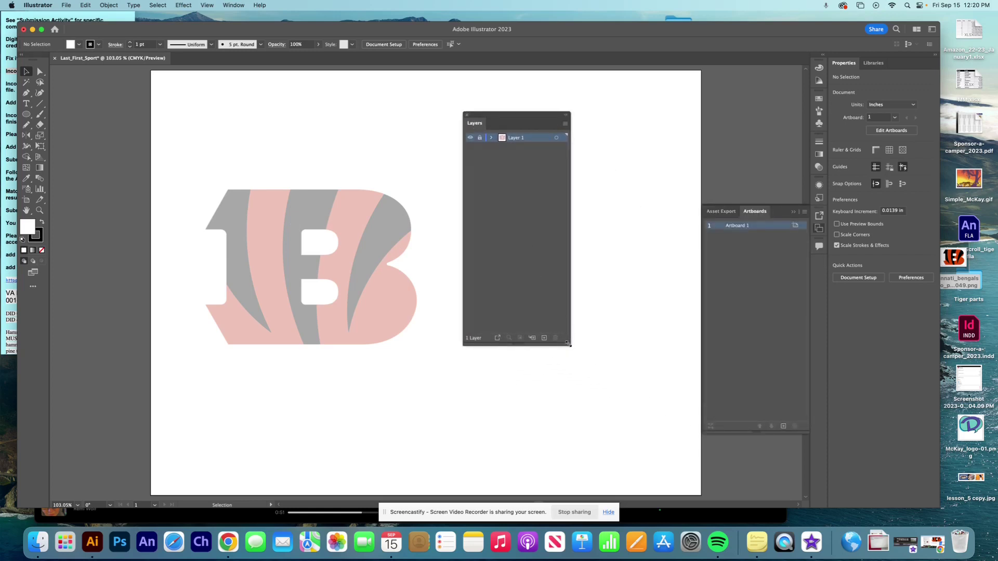
left_click_drag(569, 344, 609, 206)
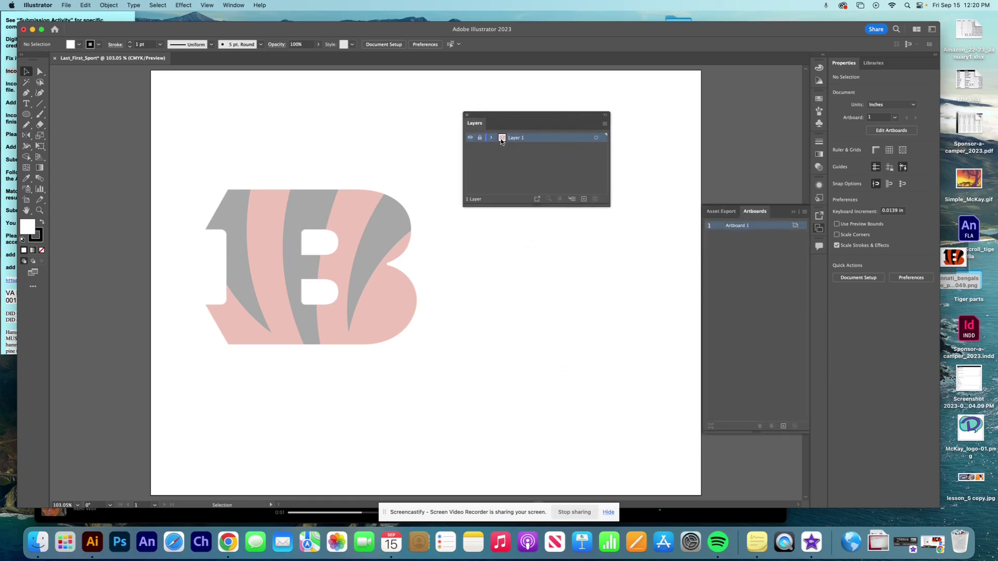
left_click(584, 200)
left_click(746, 197)
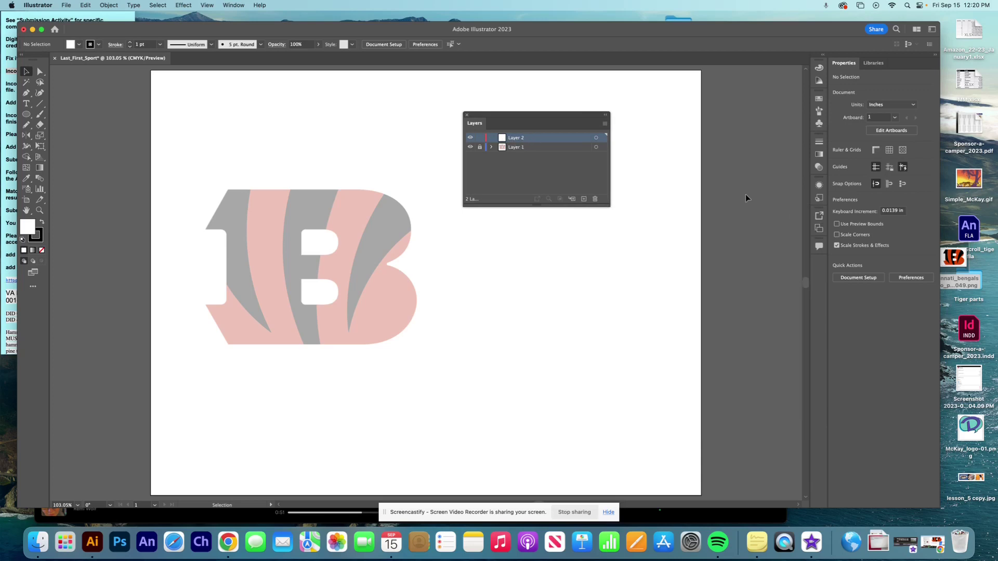
Step: Close the floating Layers panel, show it again, and close it once more
left_click_drag(513, 114, 517, 165)
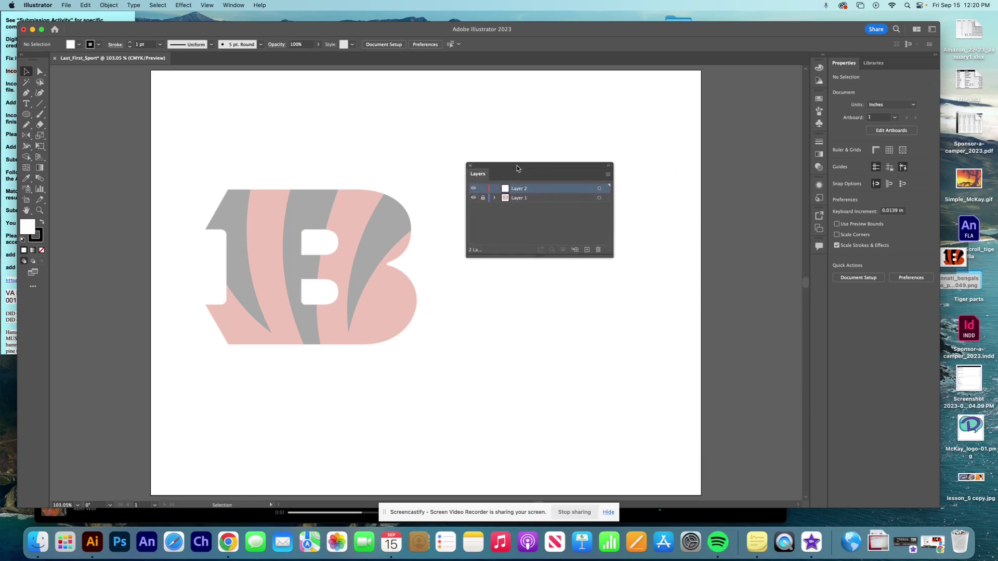
left_click(470, 167)
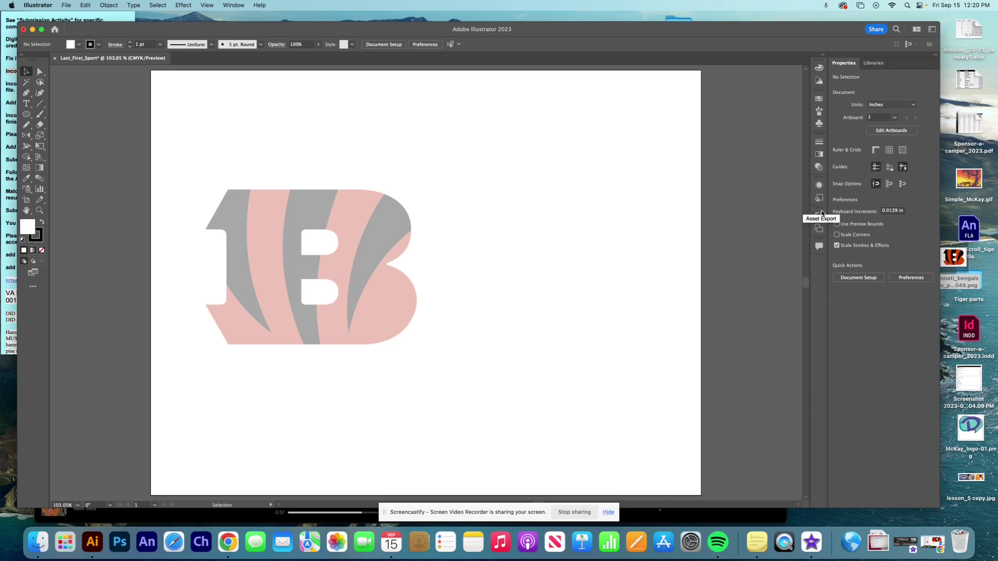
left_click(237, 6)
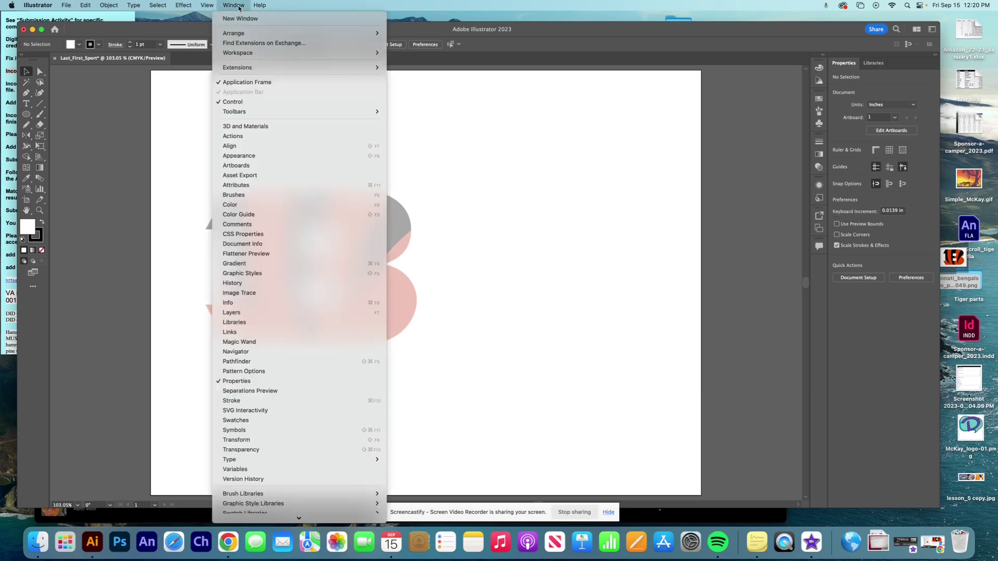
left_click(269, 314)
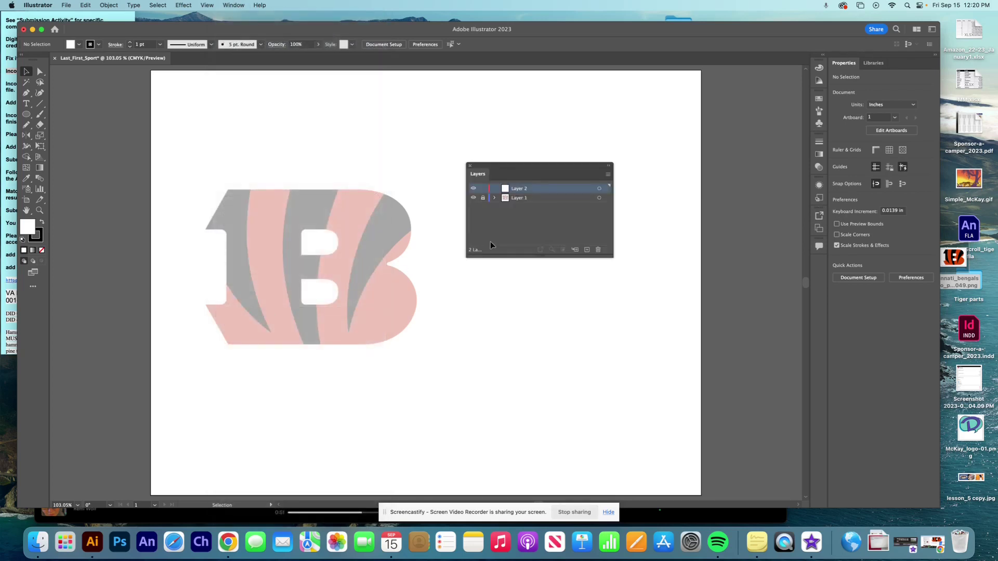
left_click(471, 166)
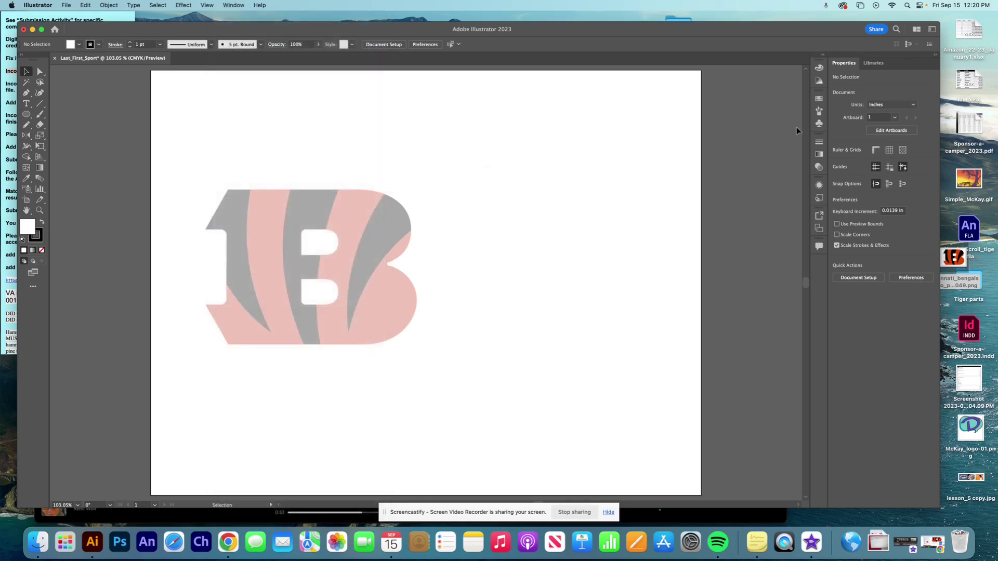
Step: Reset the Essentials Classic workspace and display the restored Layers panel
left_click(932, 31)
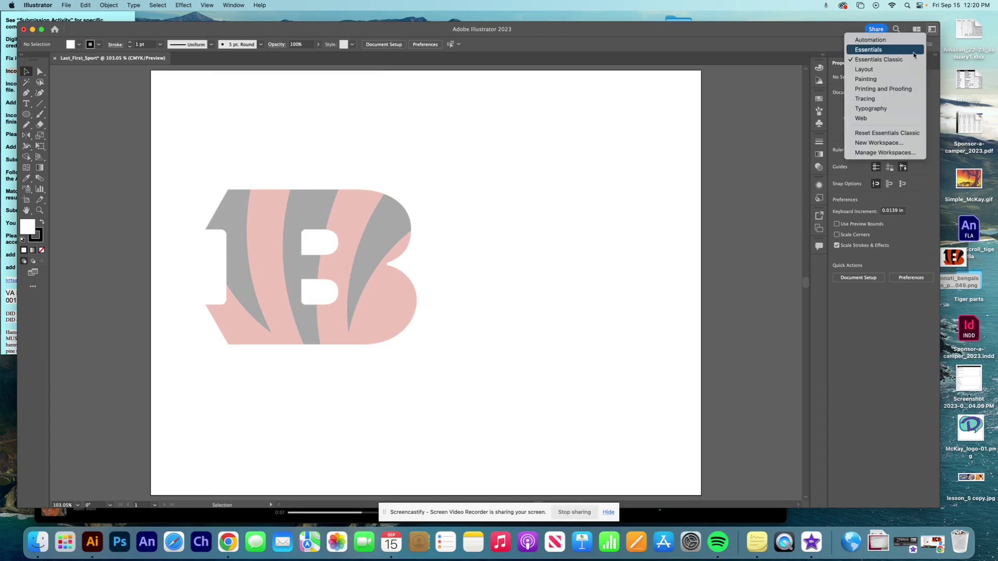
left_click(885, 134)
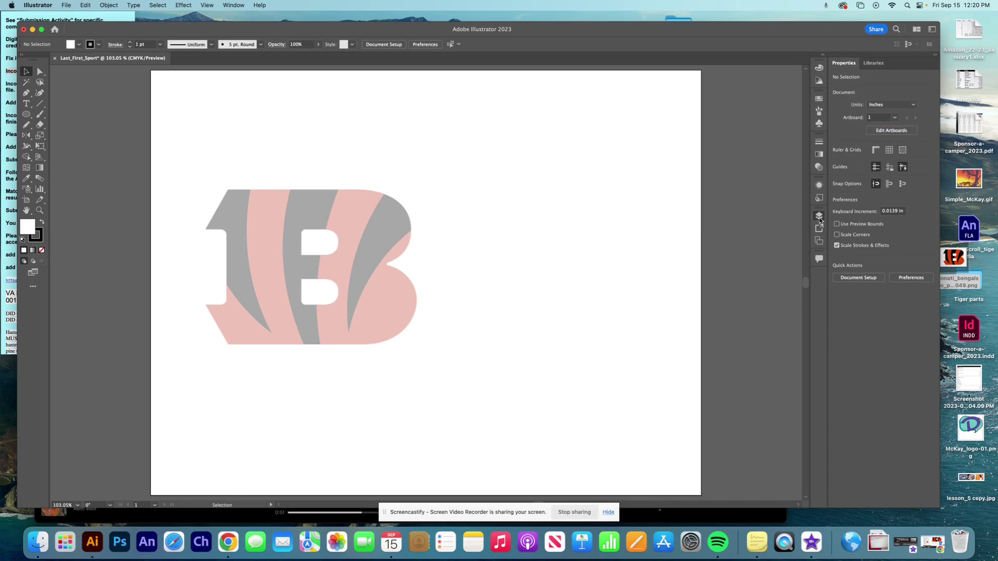
left_click(819, 217)
left_click(820, 217)
left_click(820, 219)
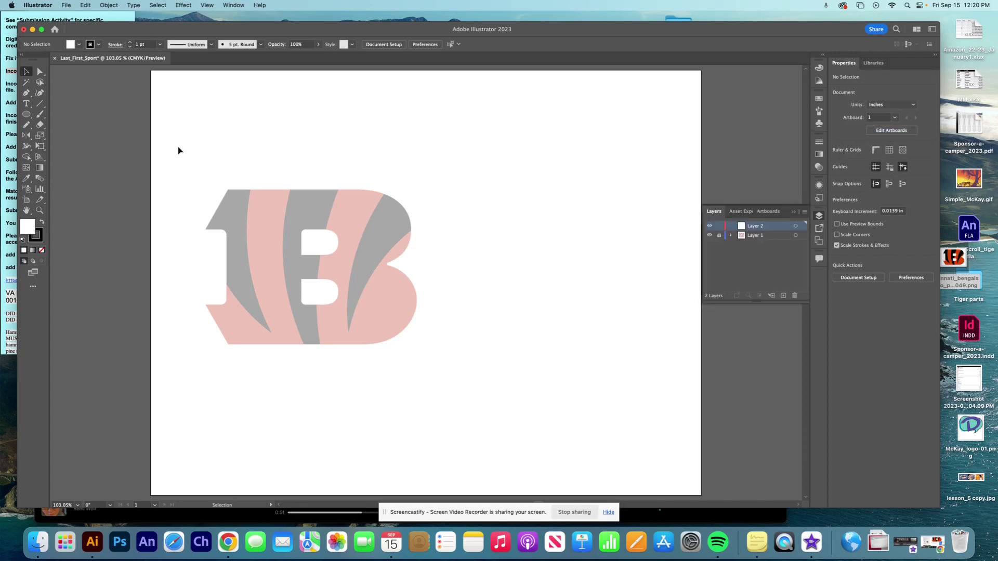
Step: Start tracing the logo outline with the Pen tool, from its upper left corner through the rounded inner corner of the side notch
key("super+equal")
key("super+equal")
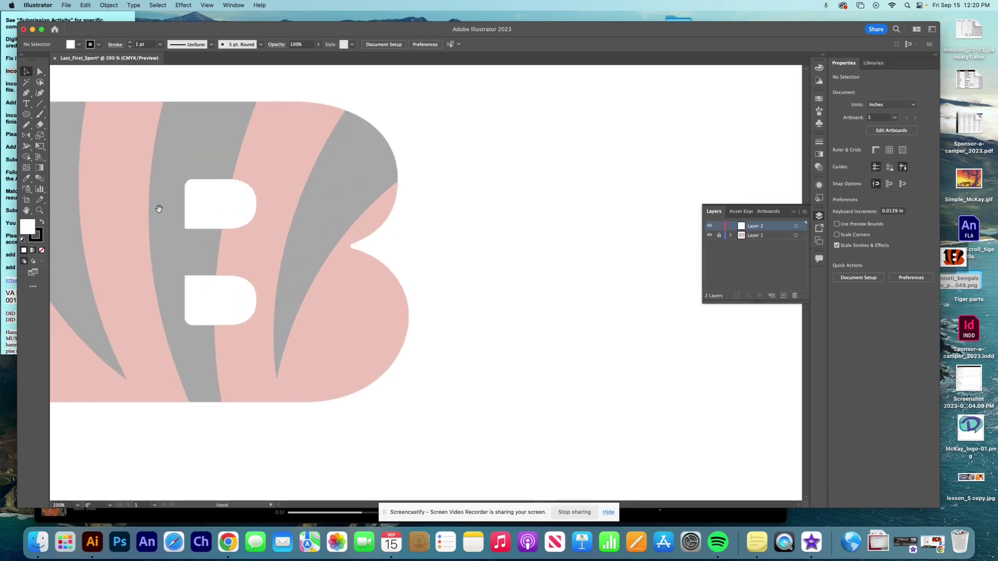
left_click_drag(156, 207, 363, 229)
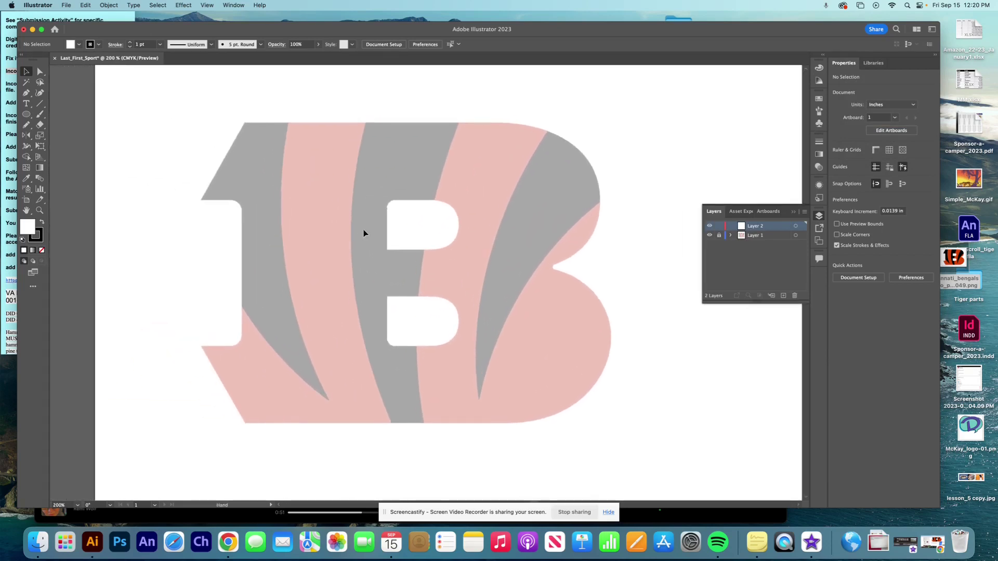
left_click(793, 212)
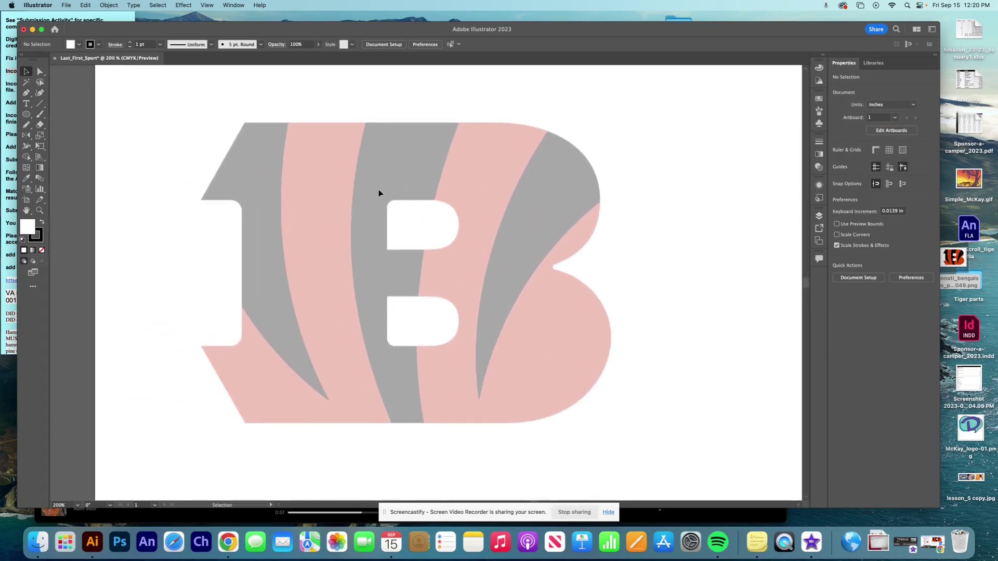
left_click(24, 95)
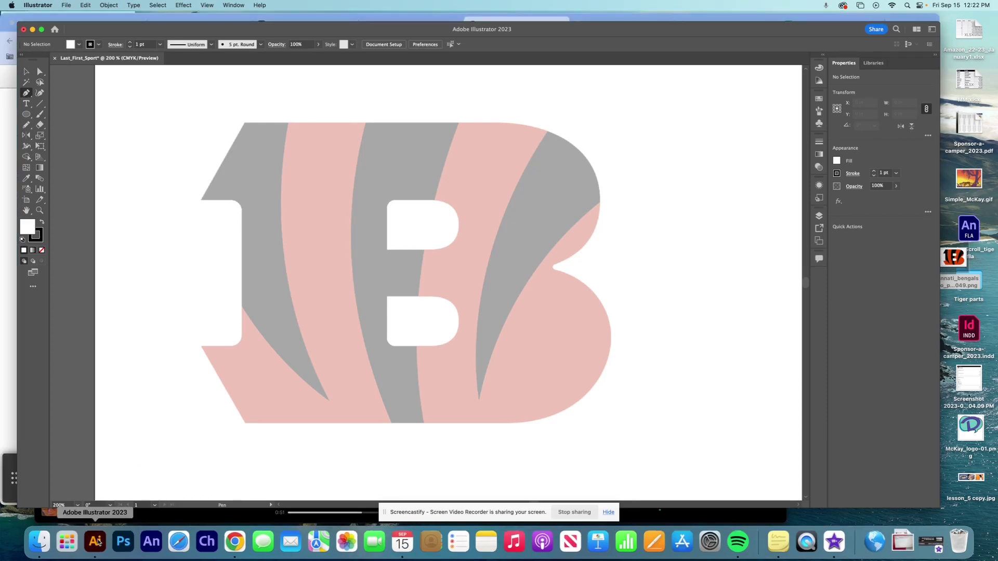
left_click(819, 216)
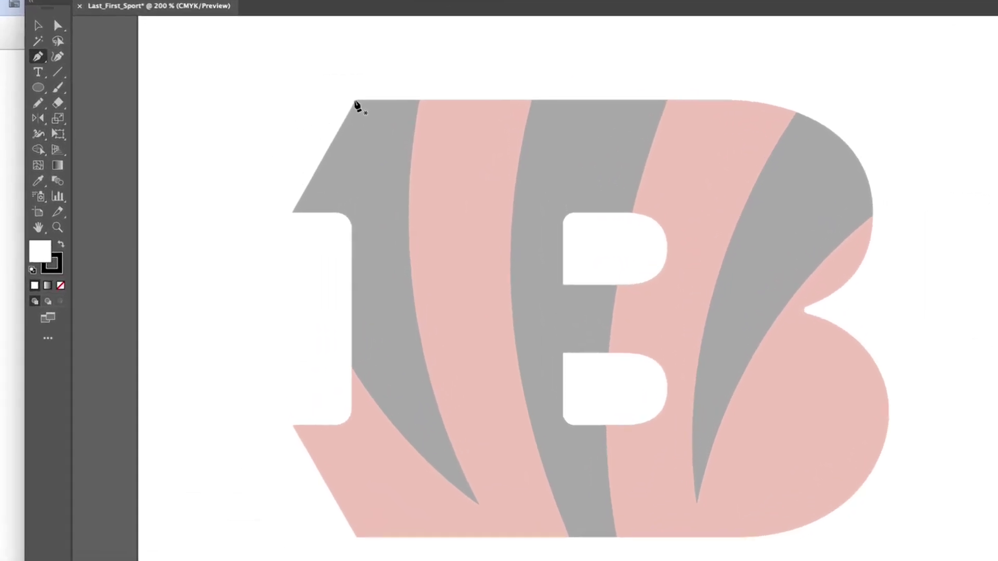
left_click(354, 101)
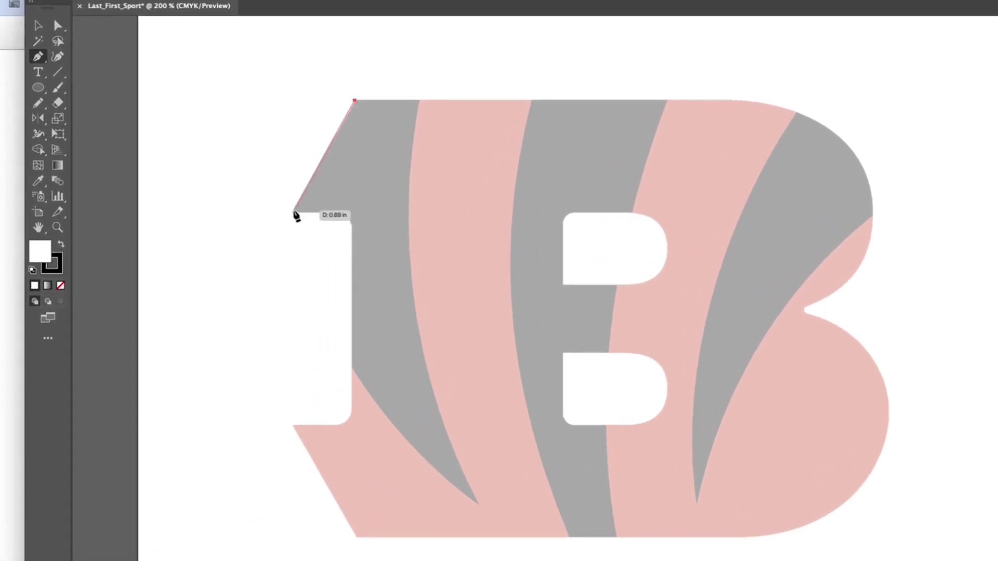
left_click(293, 212)
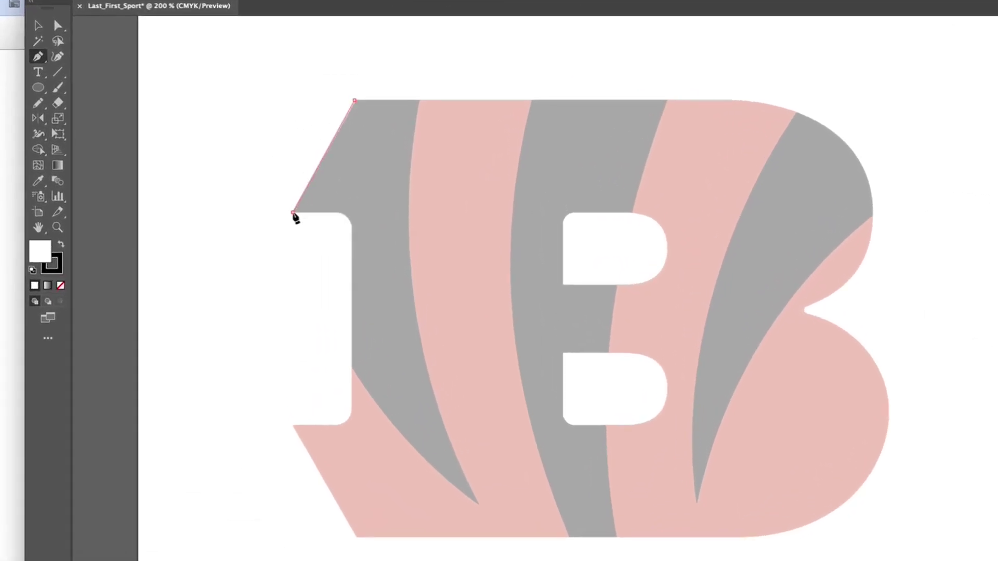
left_click(328, 213)
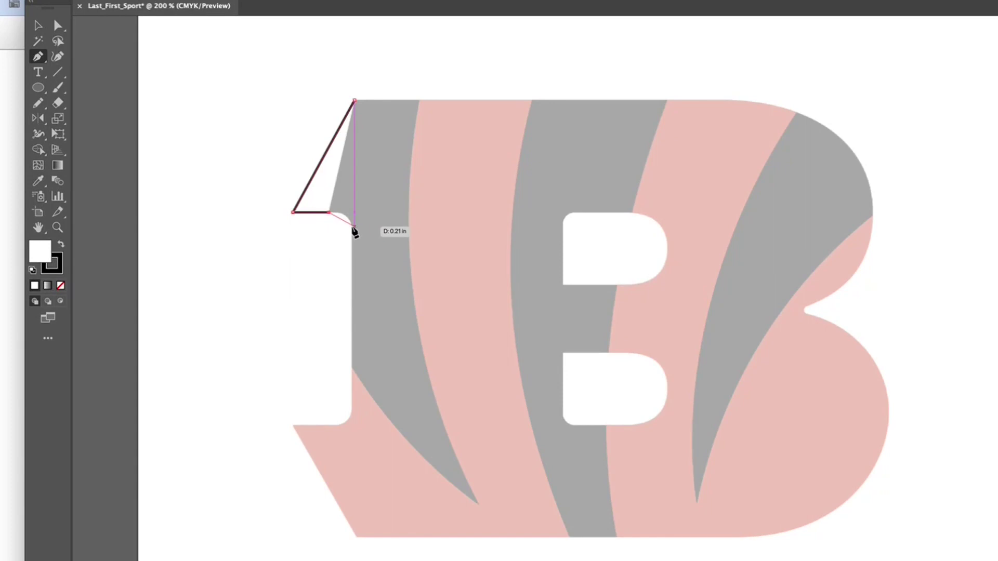
left_click_drag(354, 229, 352, 247)
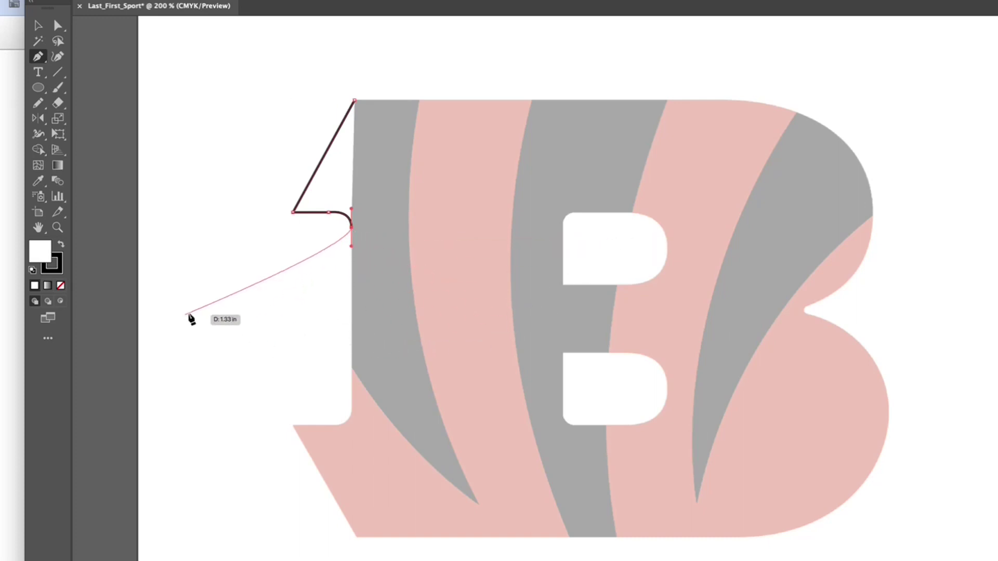
Step: Set the traced path's fill to None, keeping the black stroke
left_click(54, 271)
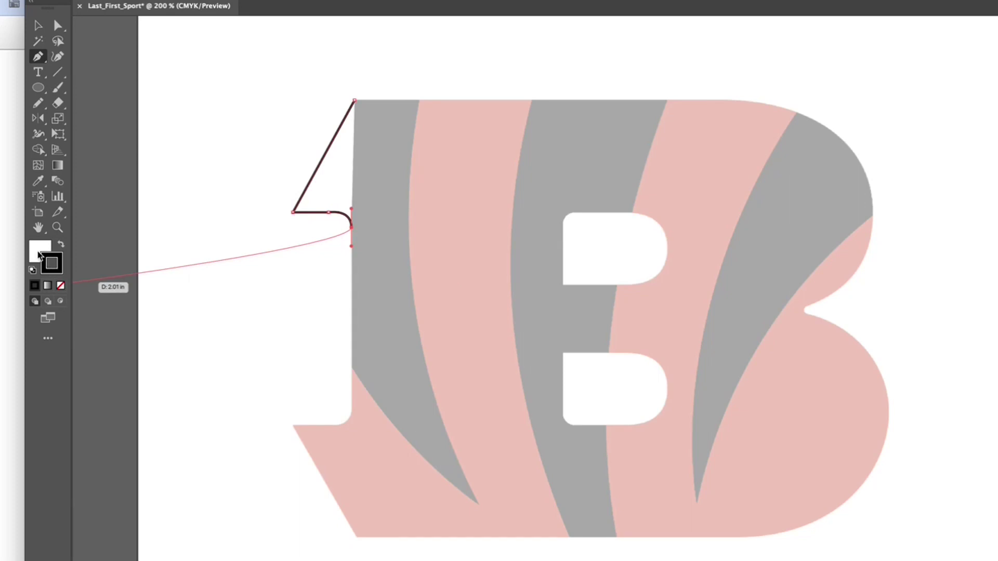
left_click(39, 253)
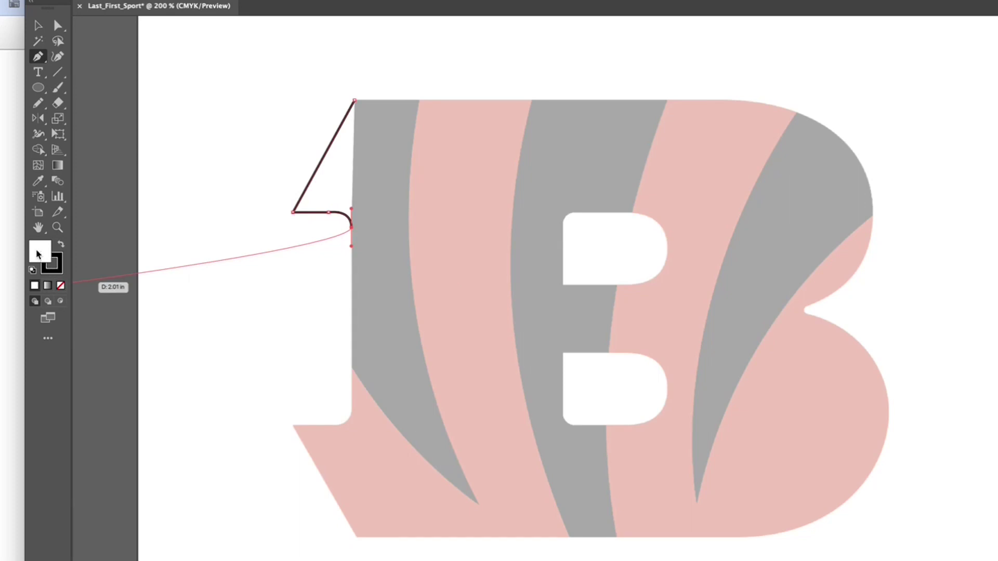
left_click(61, 290)
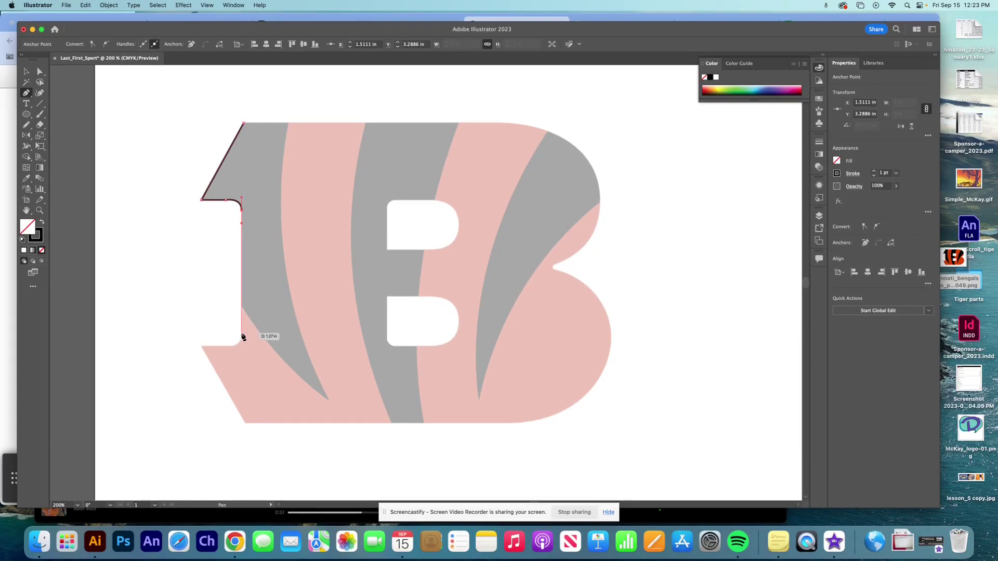
Step: Continue the outline down the side notch, around its lower rounded corner, along the lower diagonal and across the logo's bottom edge
left_click(241, 334)
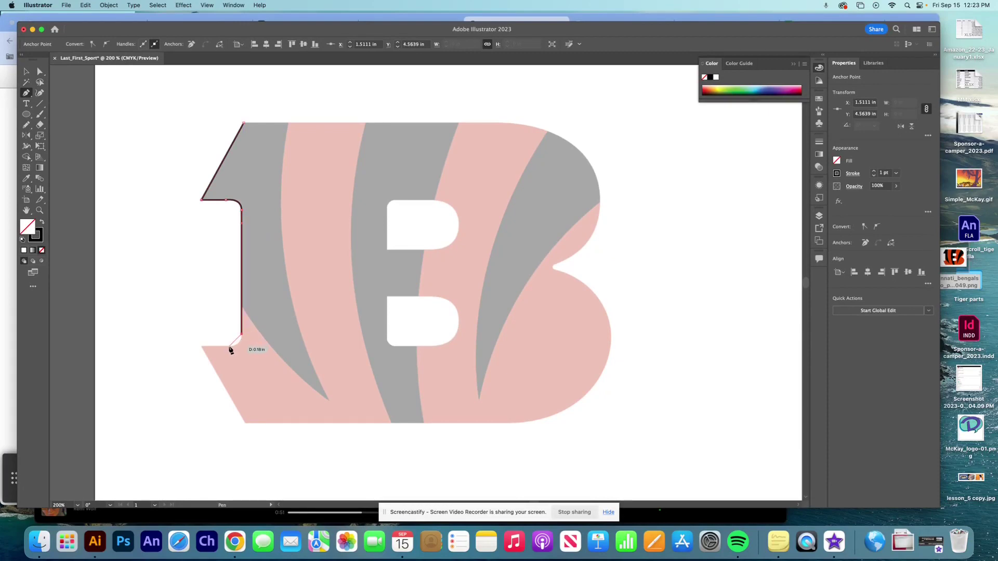
left_click_drag(229, 347, 203, 349)
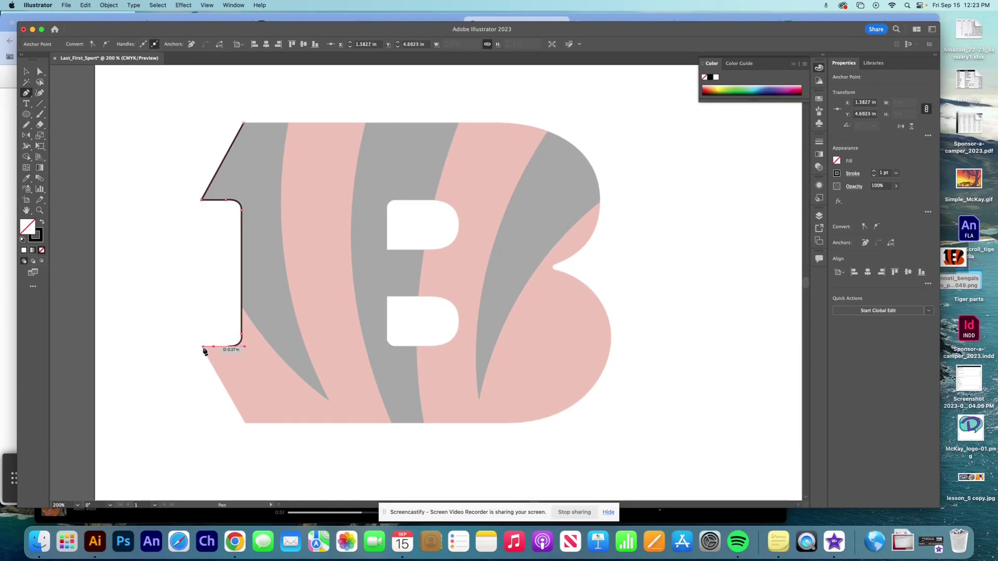
left_click(202, 347)
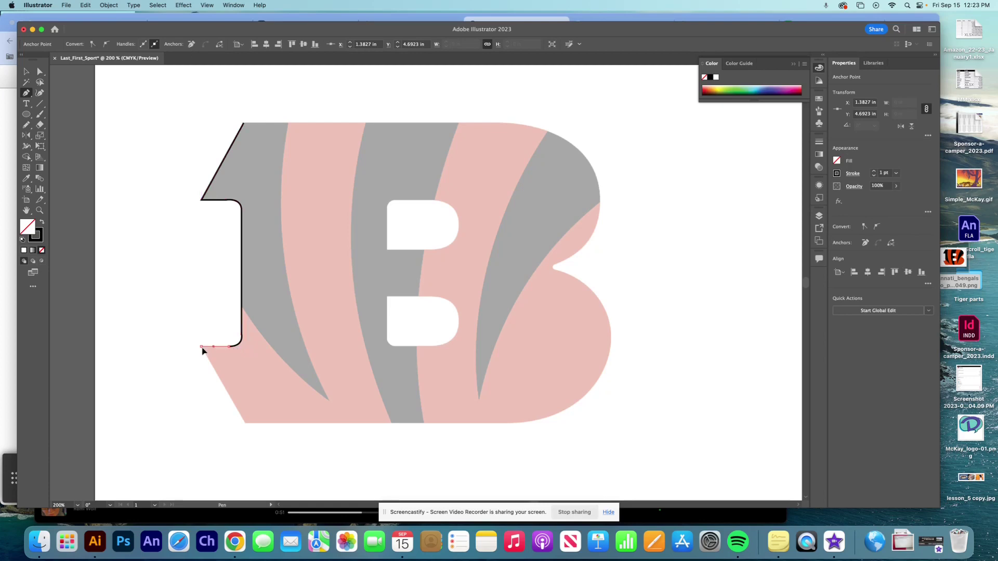
left_click(244, 423)
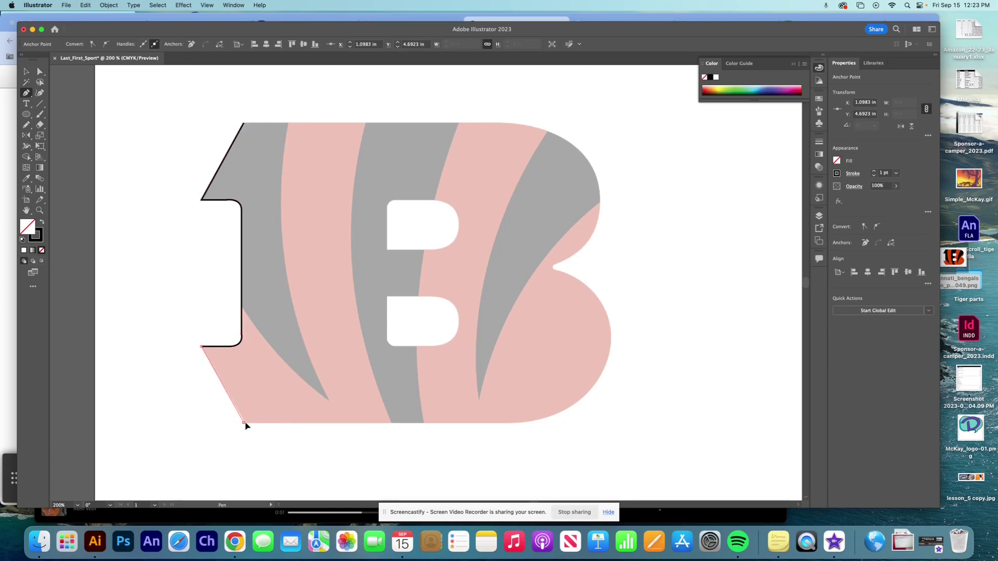
left_click(495, 423)
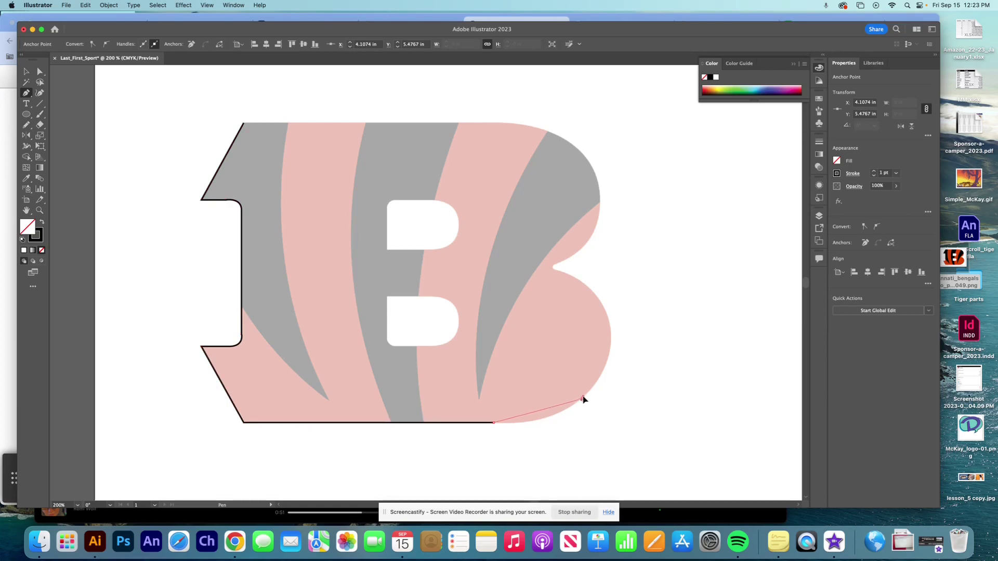
Step: Trace the B's lower bowl with curved anchor points up to the small indent between the two bowls
left_click_drag(582, 399, 609, 367)
left_click_drag(611, 330, 608, 304)
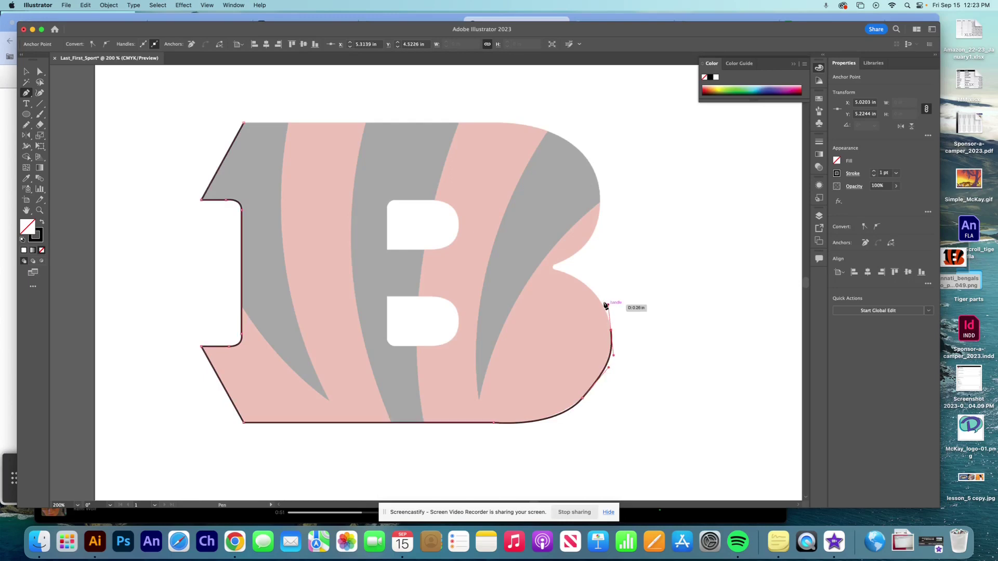
left_click(579, 280)
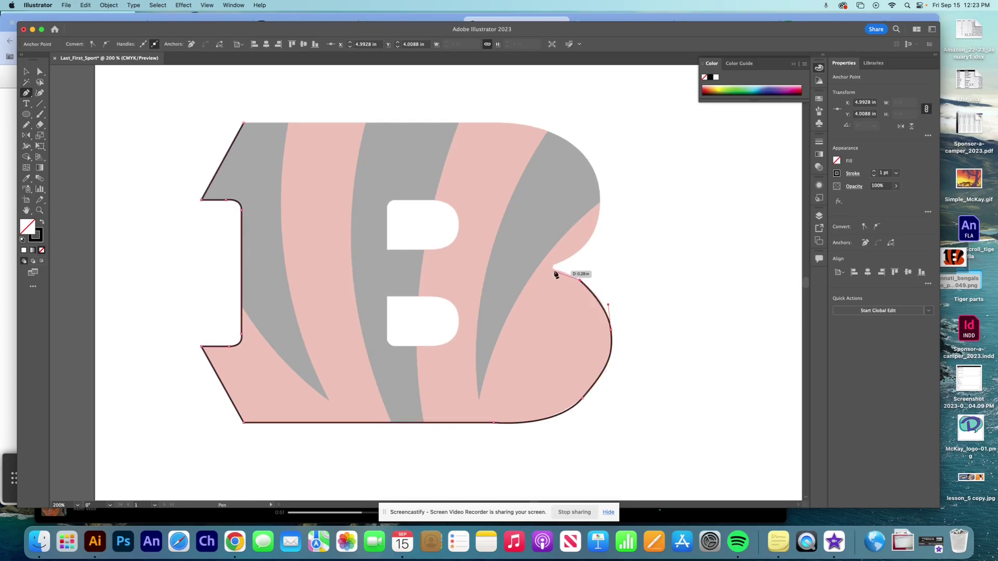
left_click(554, 268)
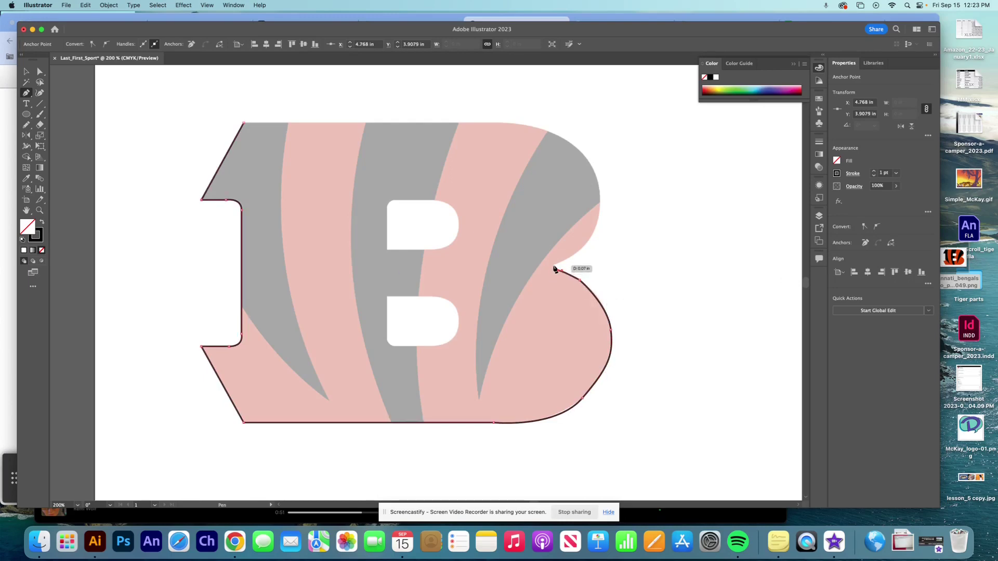
left_click(554, 265)
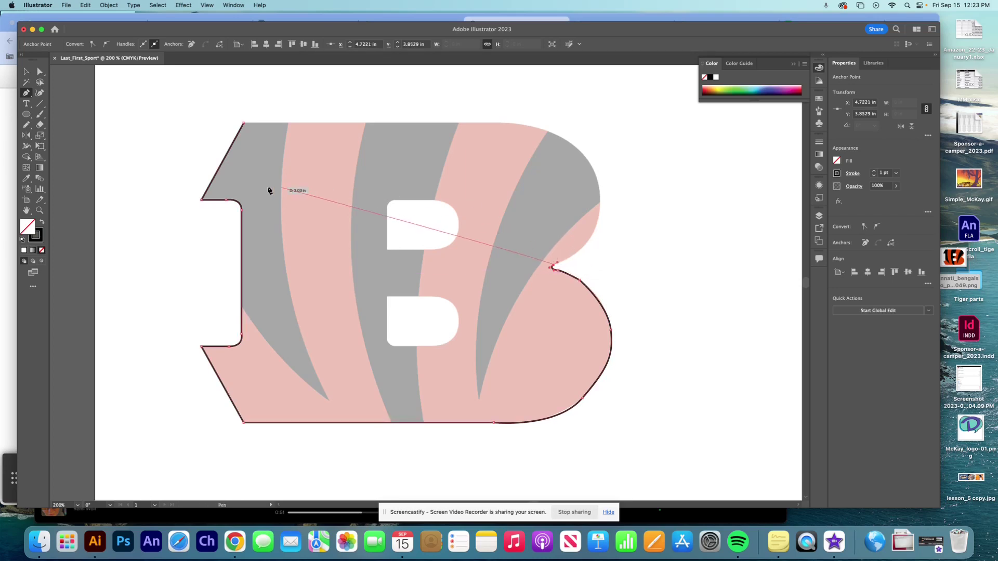
Step: Close the outline with a straight segment back to its starting anchor and remove the traced path
left_click(244, 123)
left_click(23, 76)
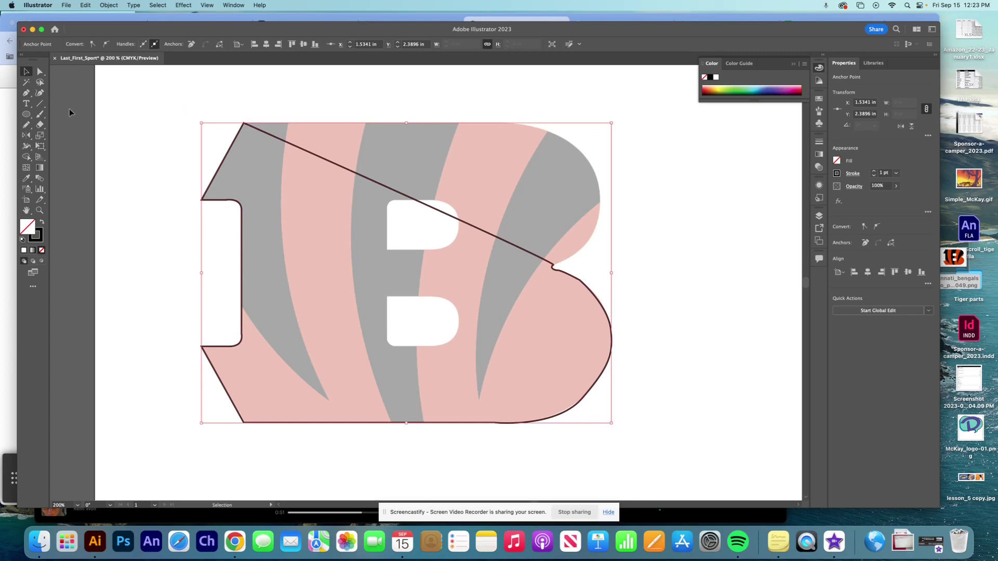
left_click(313, 266)
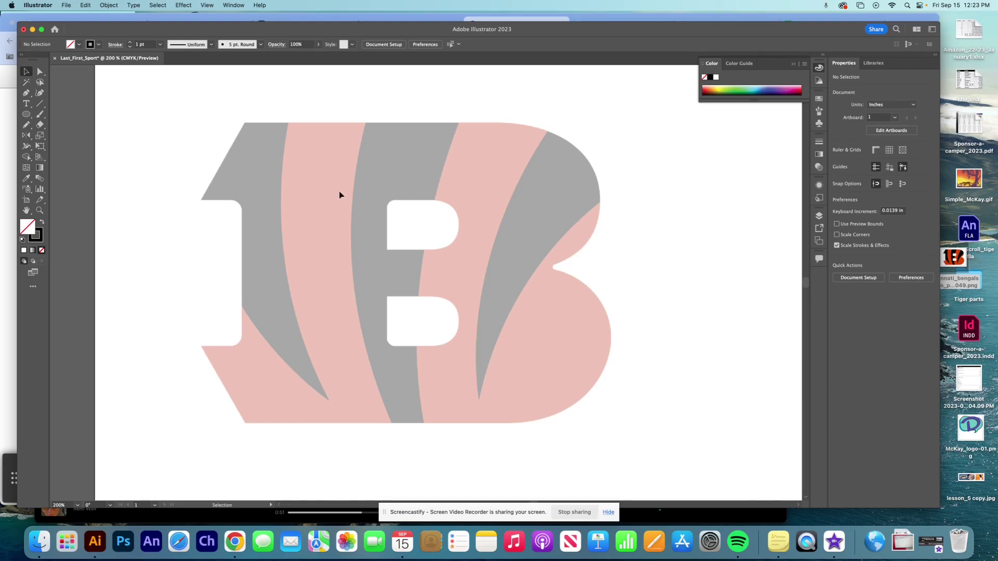
Step: Draw a rectangle about 0.74 by 0.50 in over the B's upper white opening
left_click(26, 117)
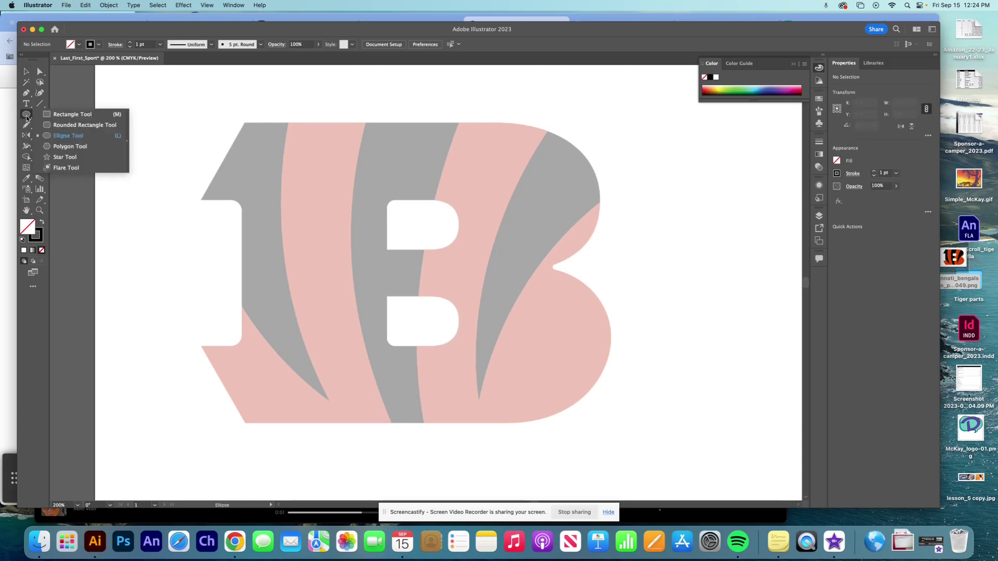
left_click(65, 115)
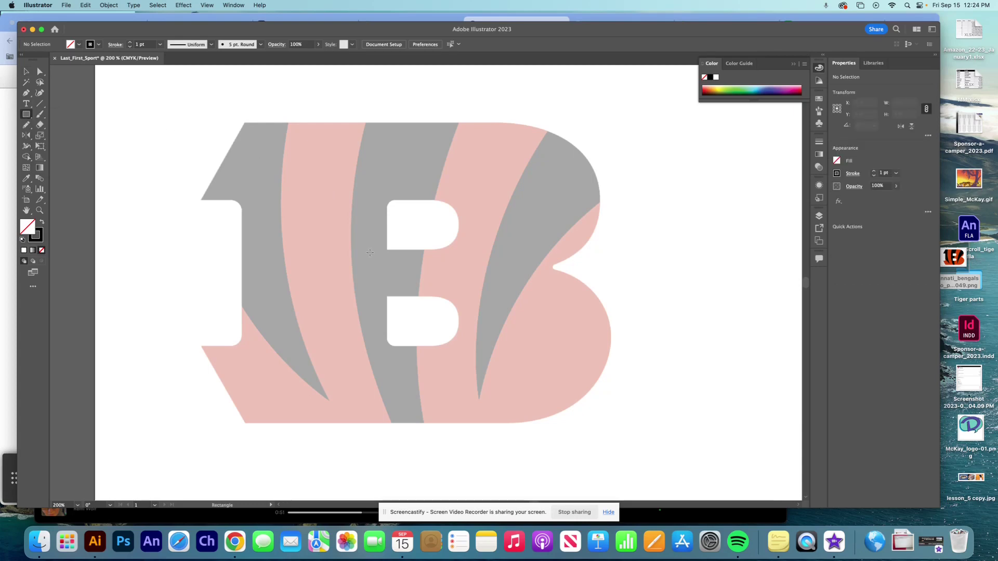
mouse_move(388, 250)
left_mouse_down()
mouse_move(390, 196)
mouse_move(459, 200)
left_mouse_up()
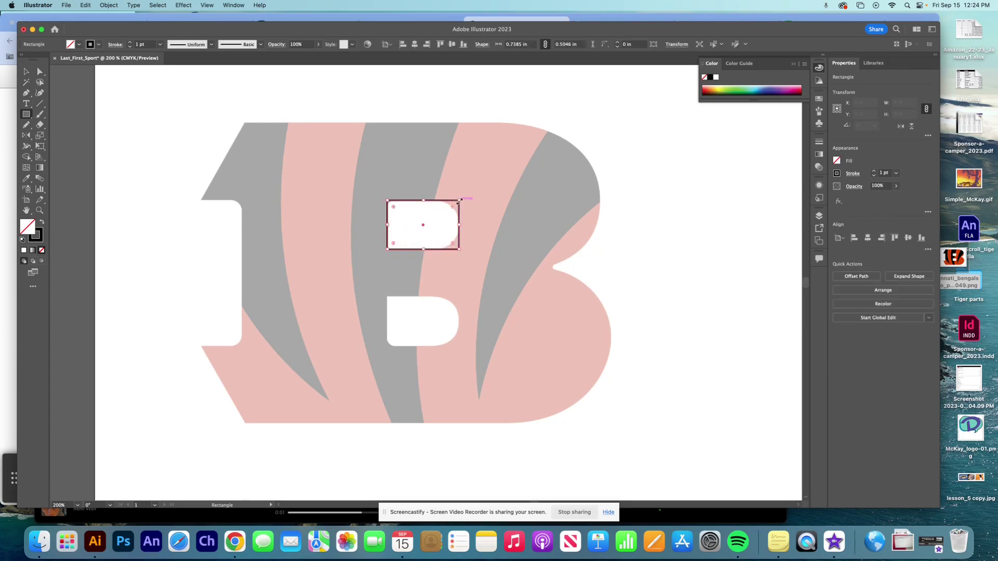
Step: Round the rectangle's upper left corner to about 0.06 in and its two right corners to match the opening's curve
left_click(40, 71)
left_click(345, 207)
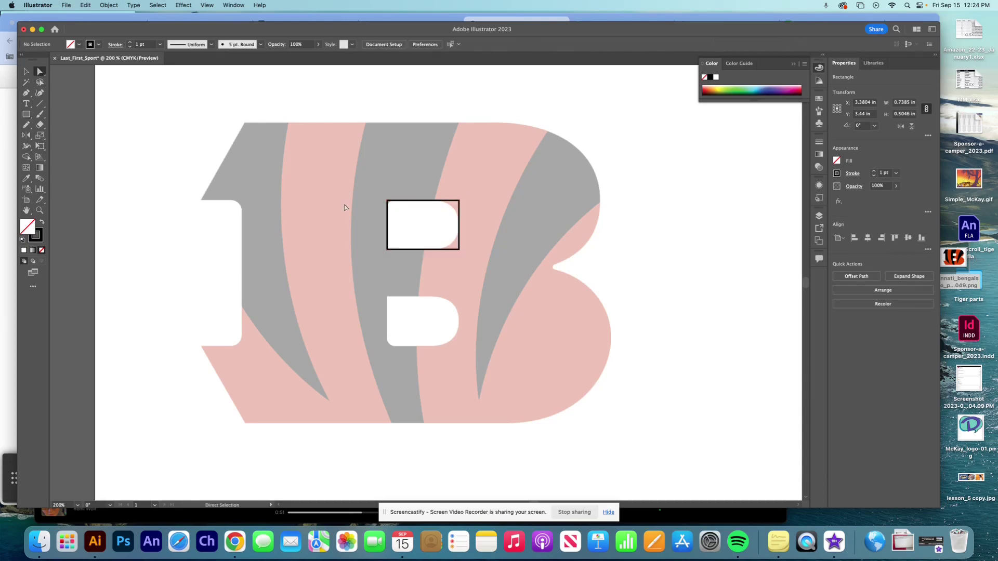
left_click_drag(383, 197, 394, 209)
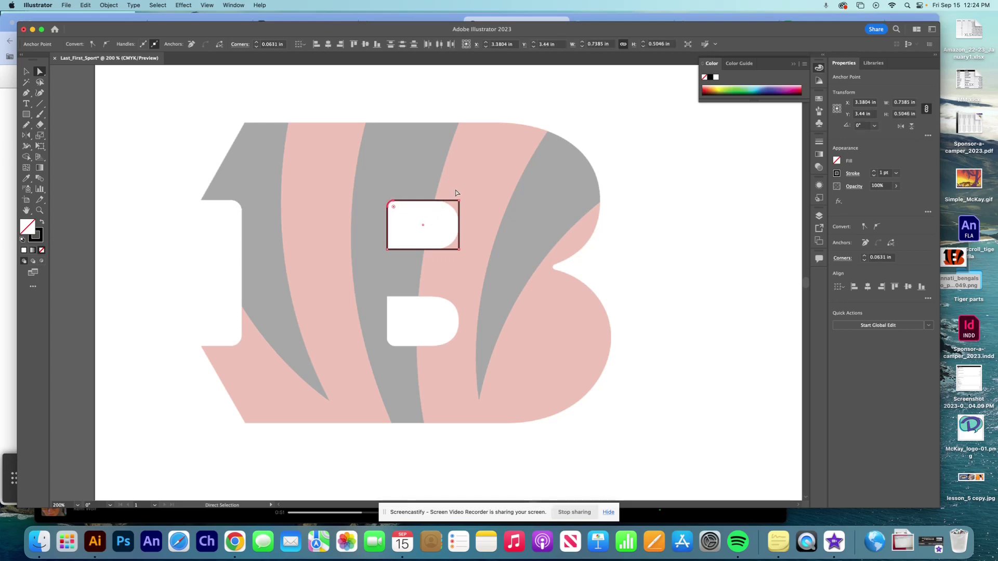
key("super+z")
left_click_drag(453, 210, 429, 218)
left_click(26, 72)
left_click(172, 131)
Step: Reflect a copy of the rounded shape across a horizontal axis set between the B's two openings
left_click(422, 237)
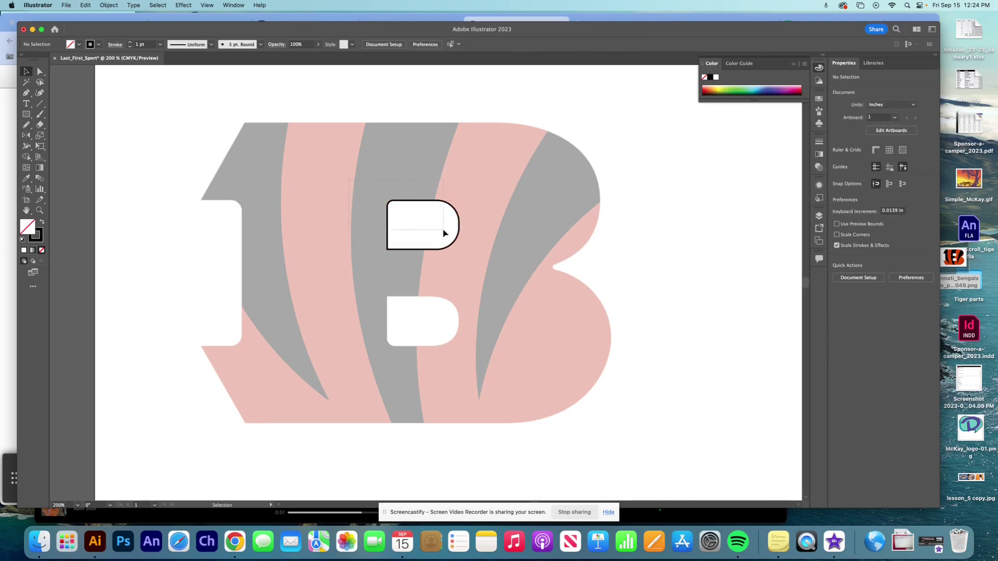
left_click(25, 136)
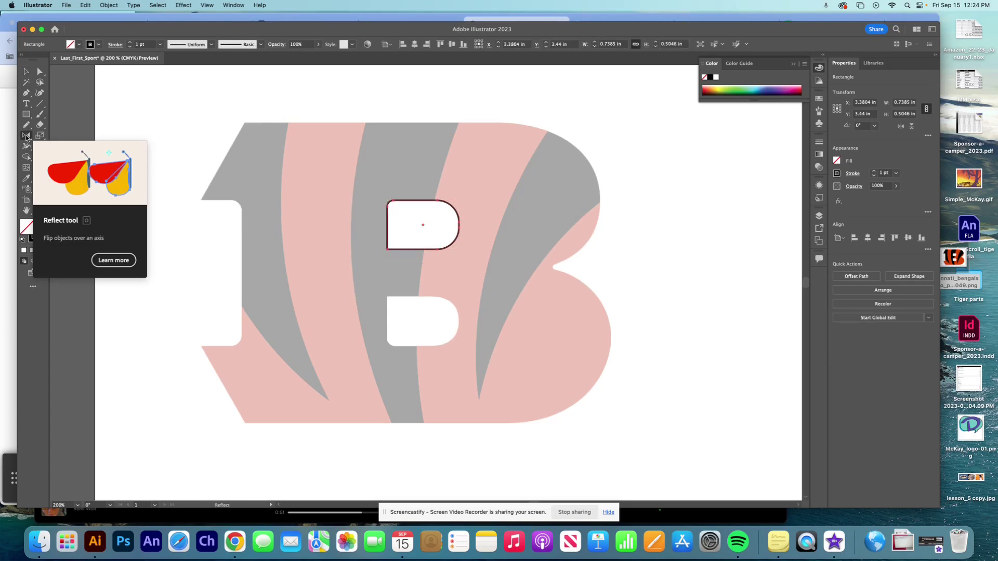
left_click(419, 272, "alt")
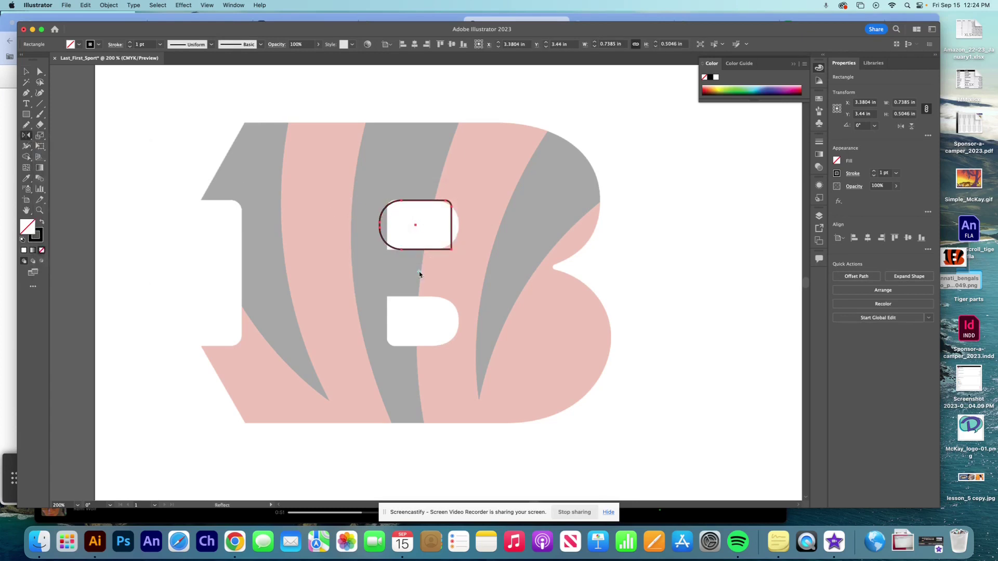
left_click(441, 226)
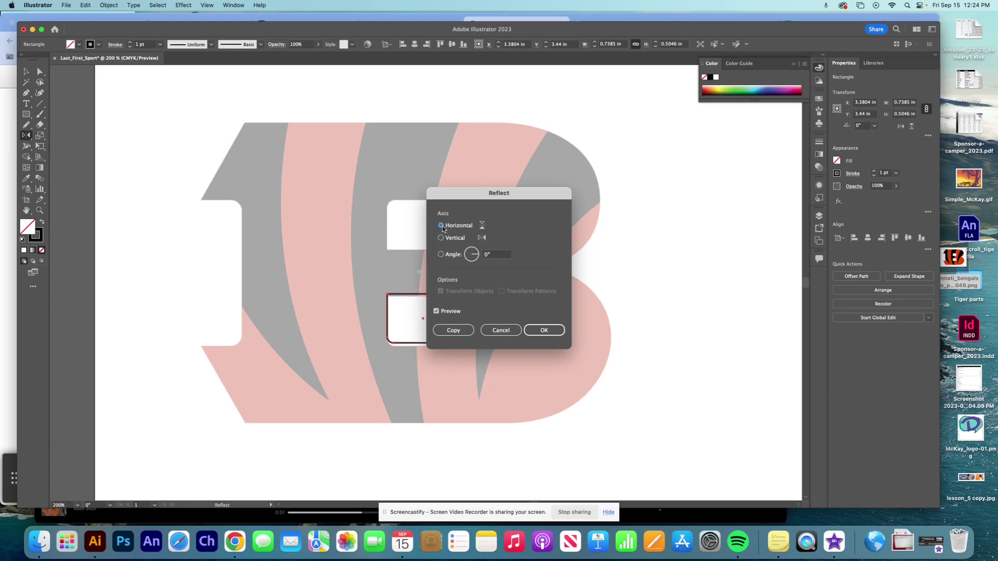
left_click(453, 331)
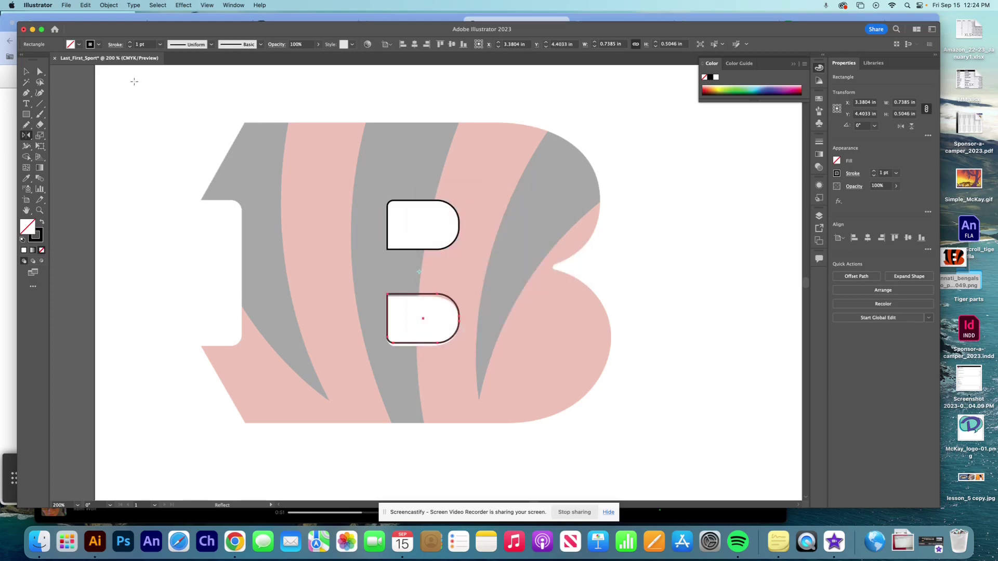
Step: Move the reflected copy slightly down to line up with the B's lower white opening
key("v")
left_click(138, 177)
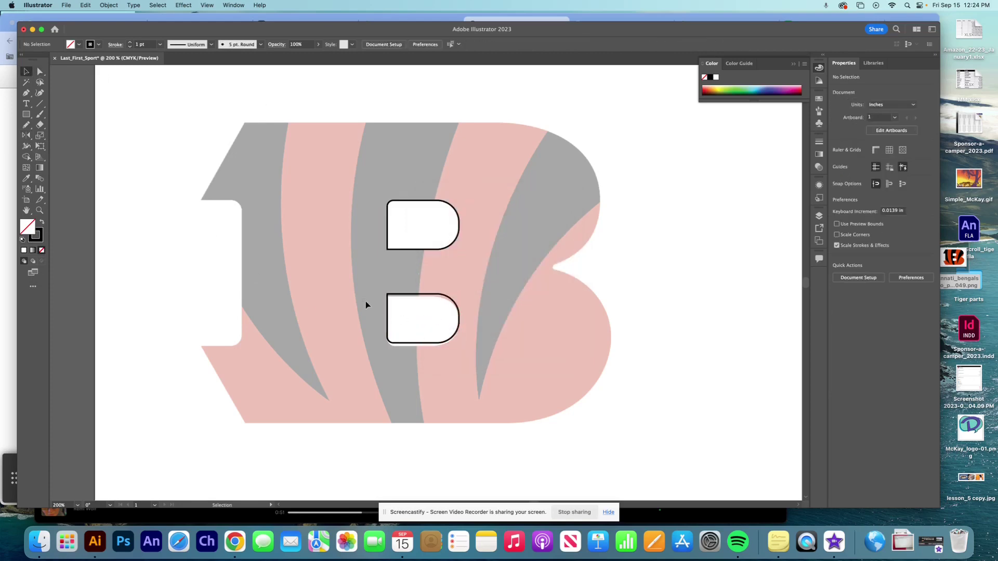
left_click_drag(410, 325, 410, 328)
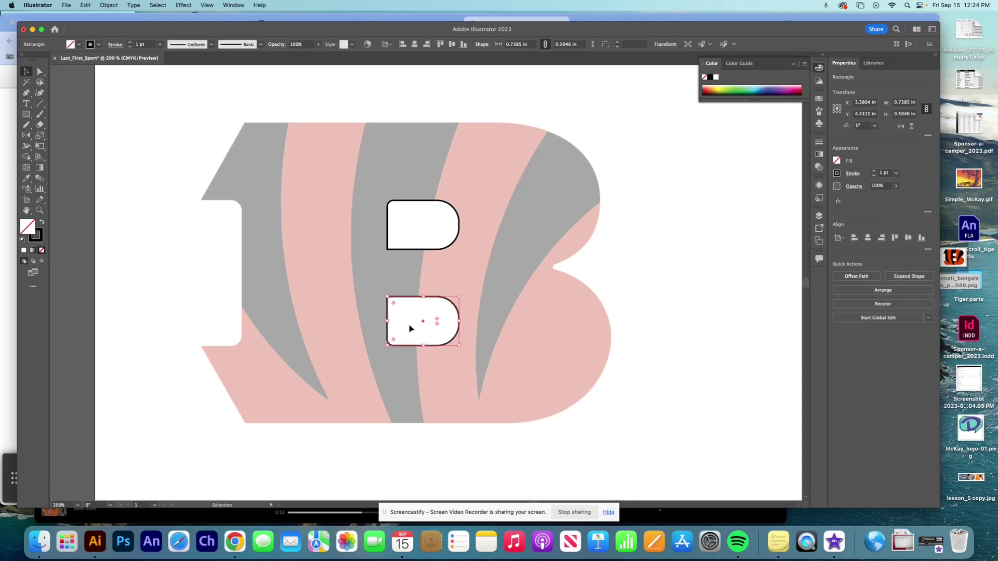
Step: Trace the B's outline with the Pen tool from the right notch around the upper lobe, along the top edge and down past the left slant
left_click(511, 290)
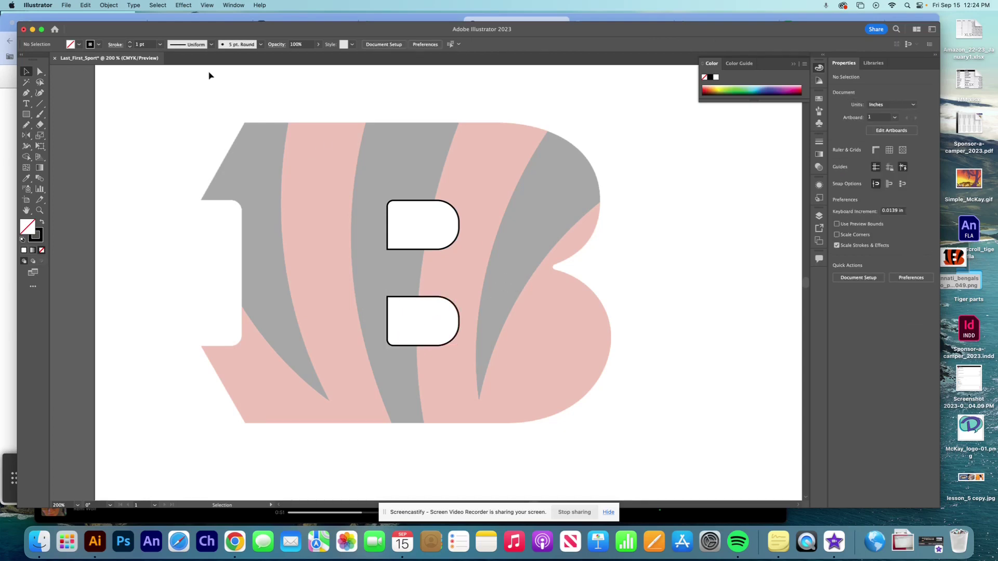
left_click(27, 93)
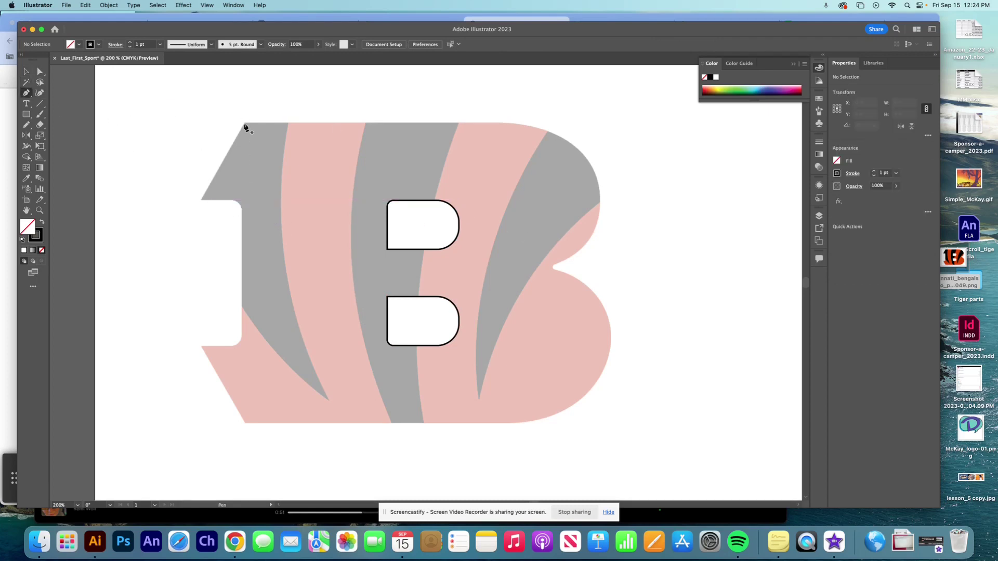
left_click(551, 268)
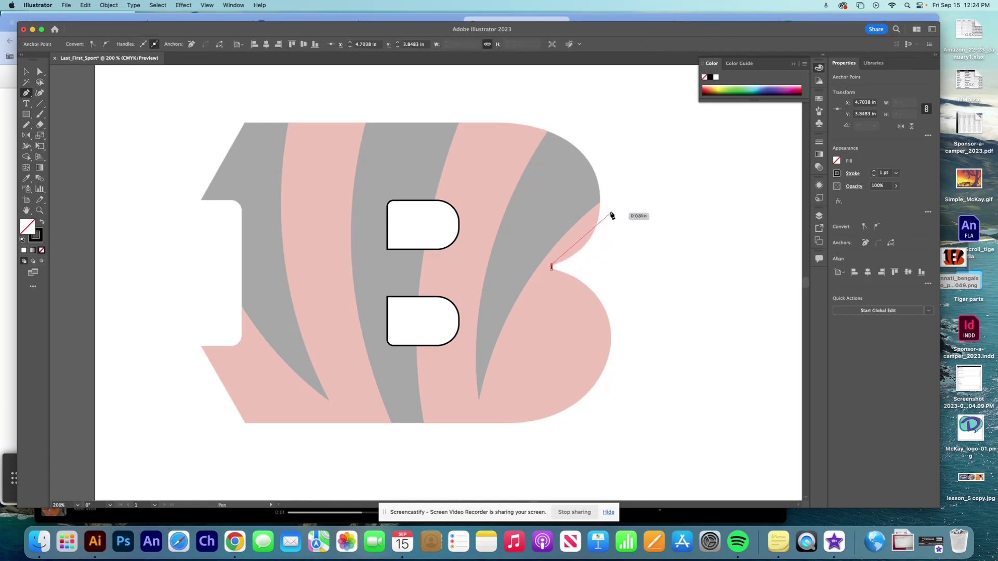
left_click_drag(600, 204, 599, 153)
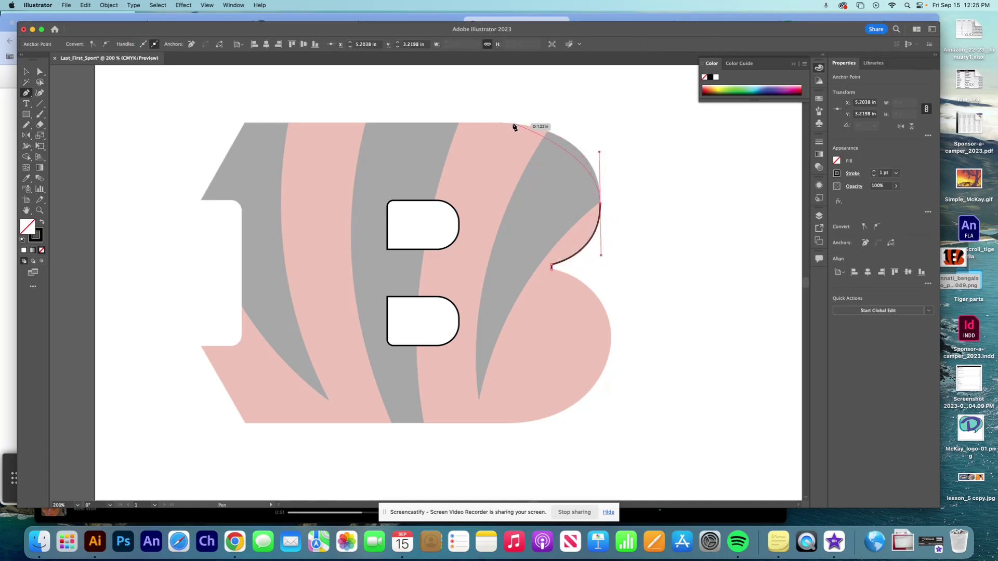
left_click_drag(502, 123, 450, 125)
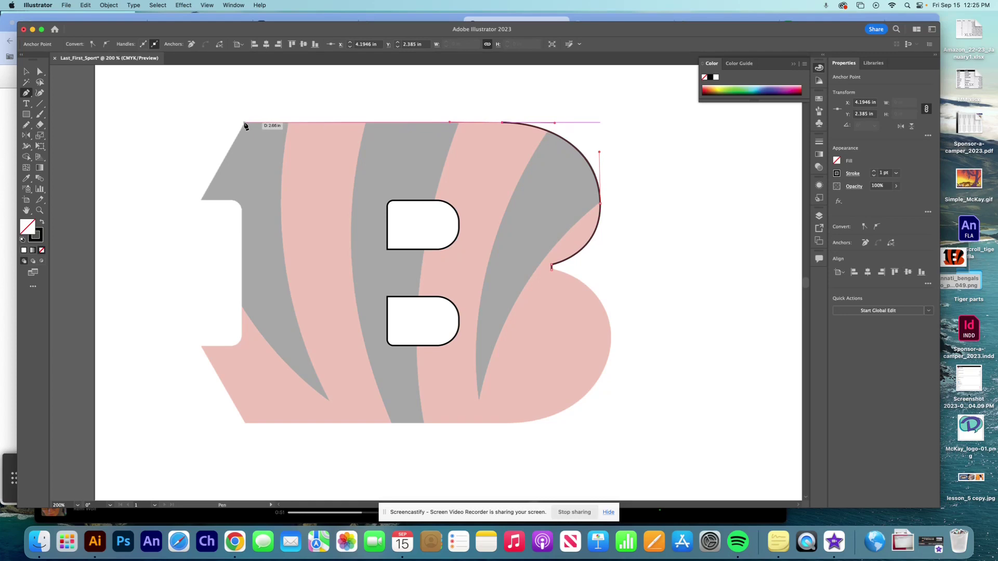
left_click_drag(244, 123, 190, 227)
left_click(187, 224)
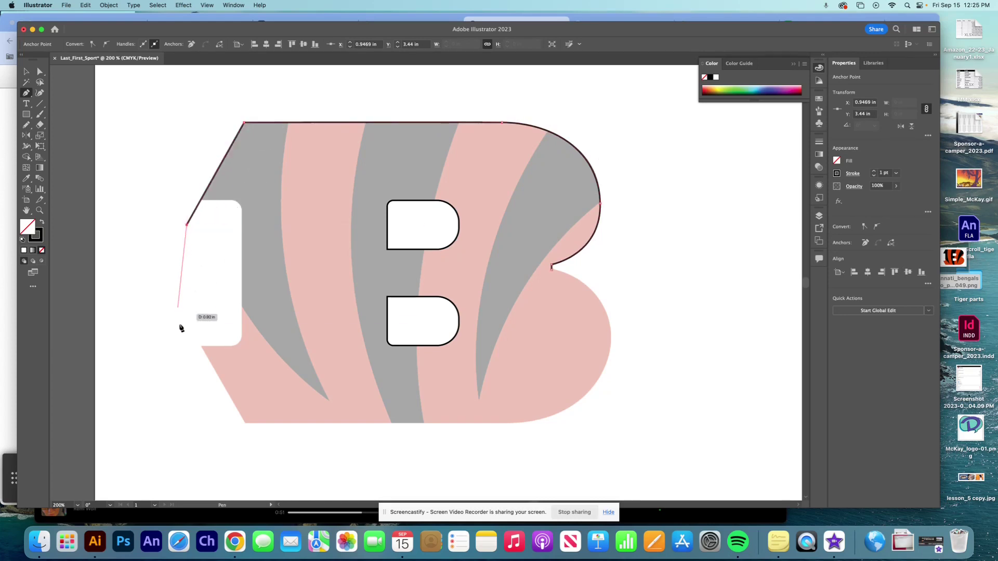
Step: Continue the outline across the left gap, down the lower slant, along the bottom edge and around the lower lobe, closing it at the notch
left_click(201, 345)
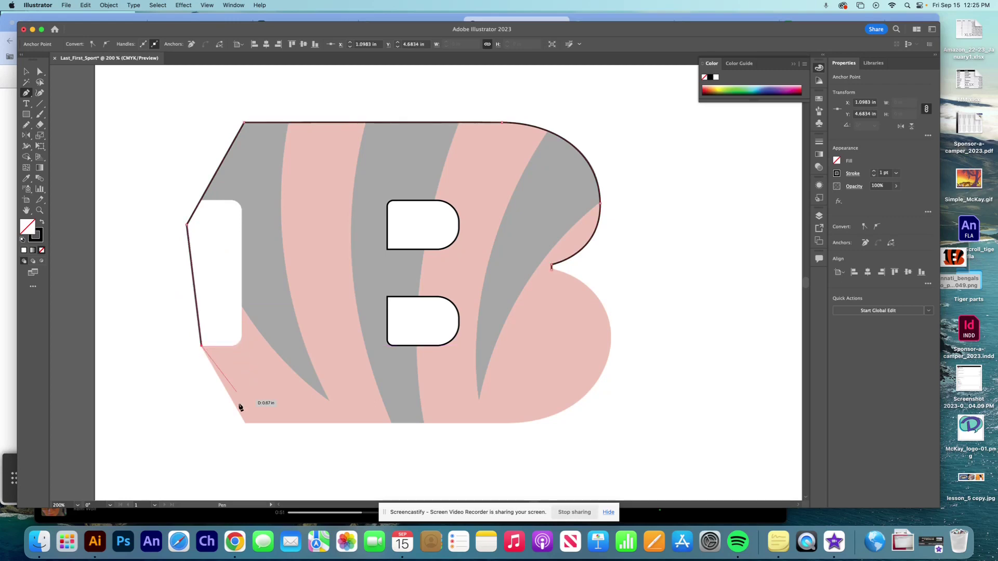
left_click(246, 423)
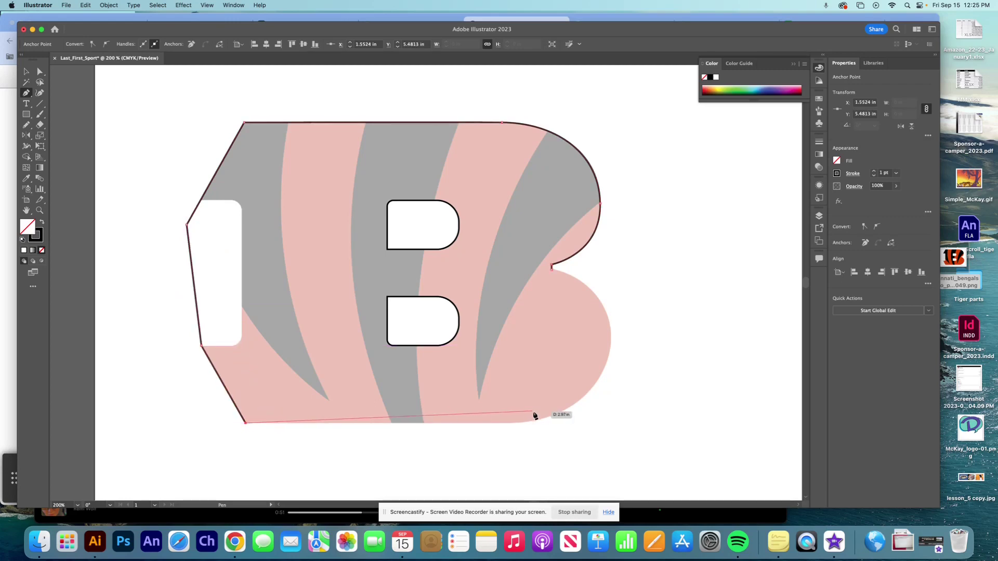
left_click(508, 423)
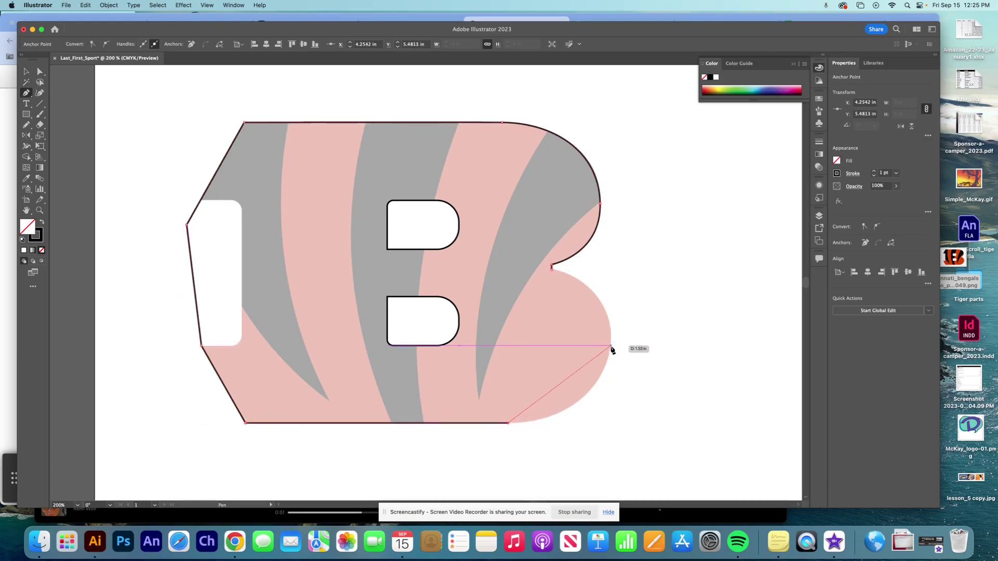
left_click_drag(609, 350, 622, 276)
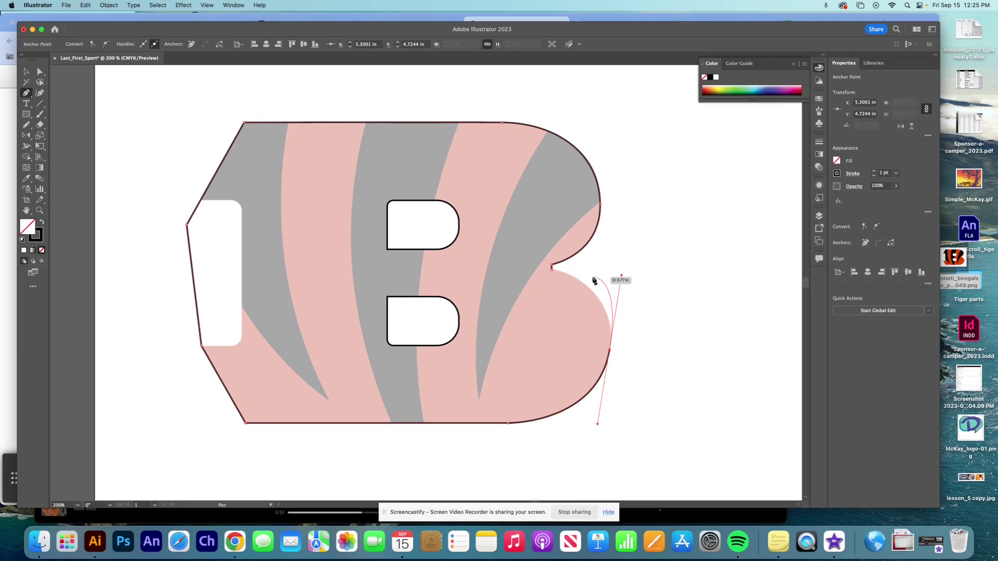
key("super+z")
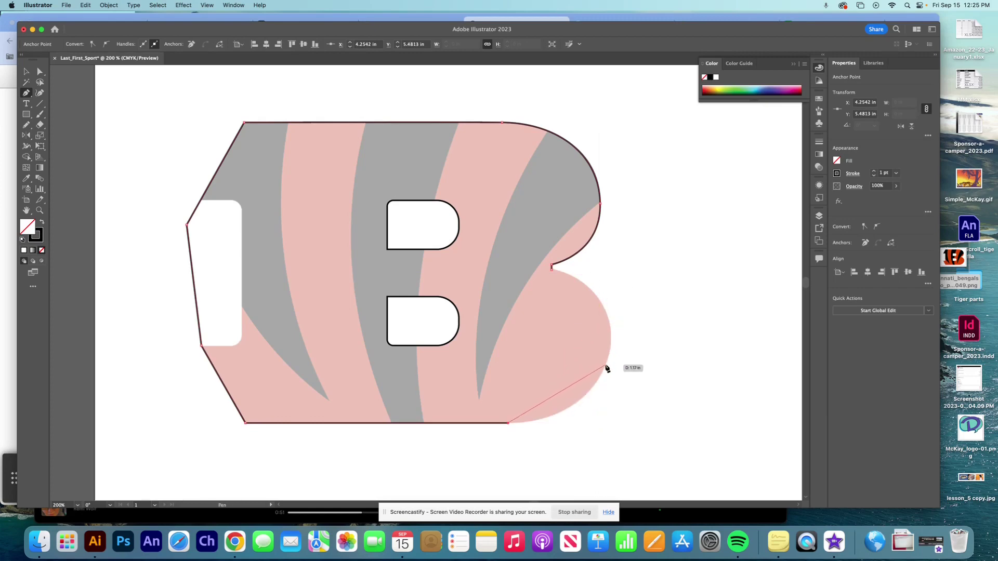
left_click_drag(605, 366, 626, 305)
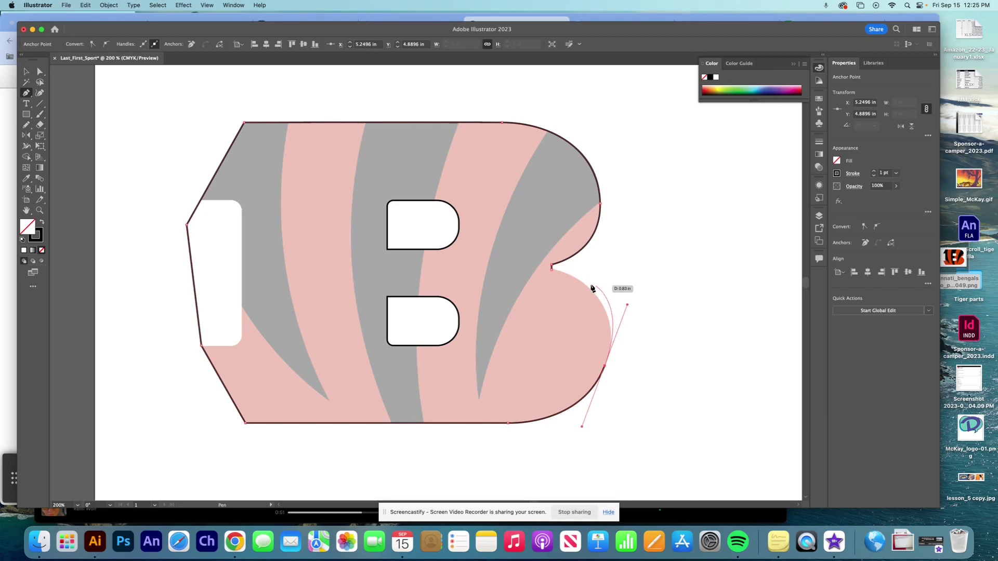
left_click(553, 269)
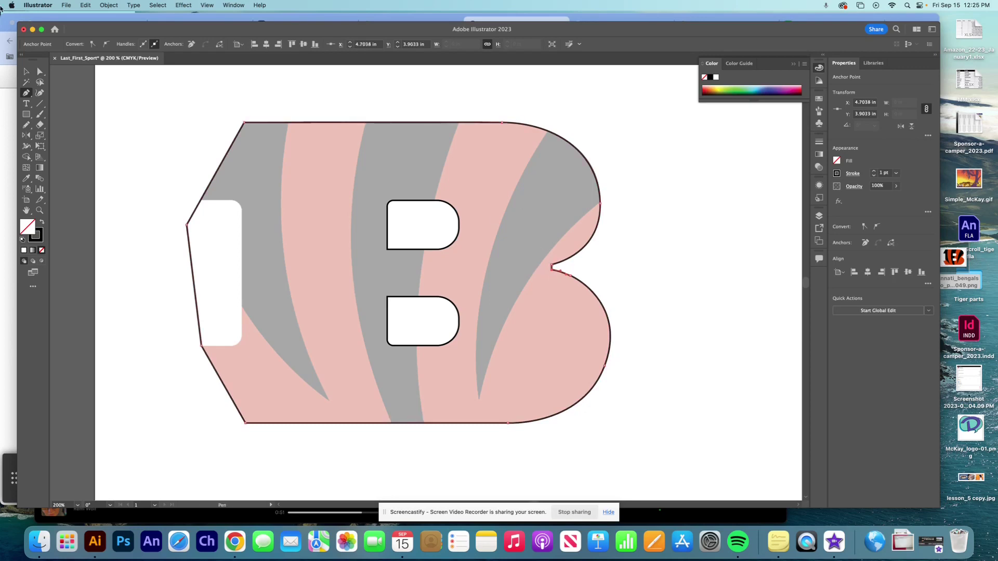
Step: Round the two corner points at the notch between the B's lobes to a radius of about 0.03 in
left_click(40, 72)
key("z")
left_click_drag(535, 275, 683, 298)
key("a")
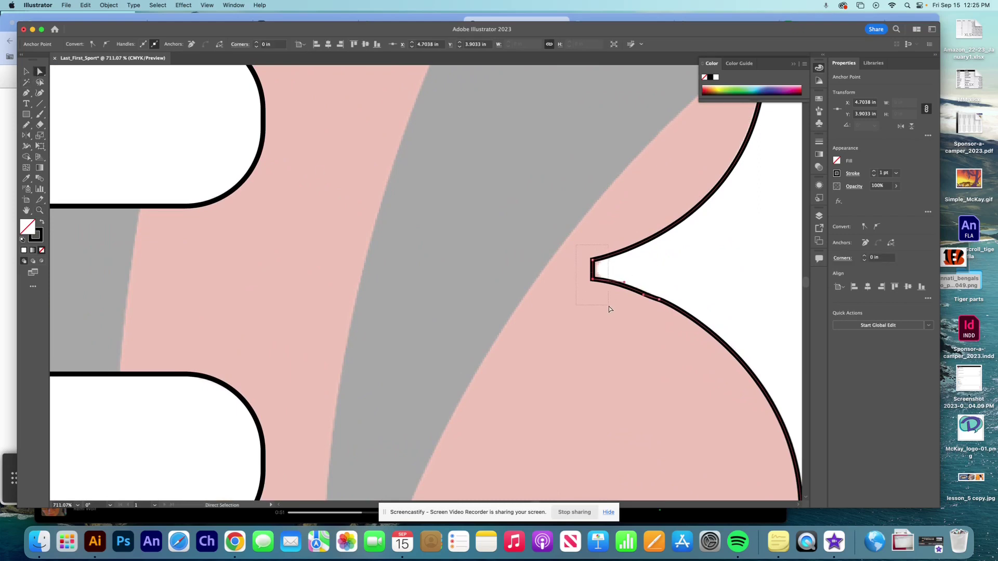
left_click_drag(576, 244, 609, 309)
left_click_drag(601, 268, 613, 271)
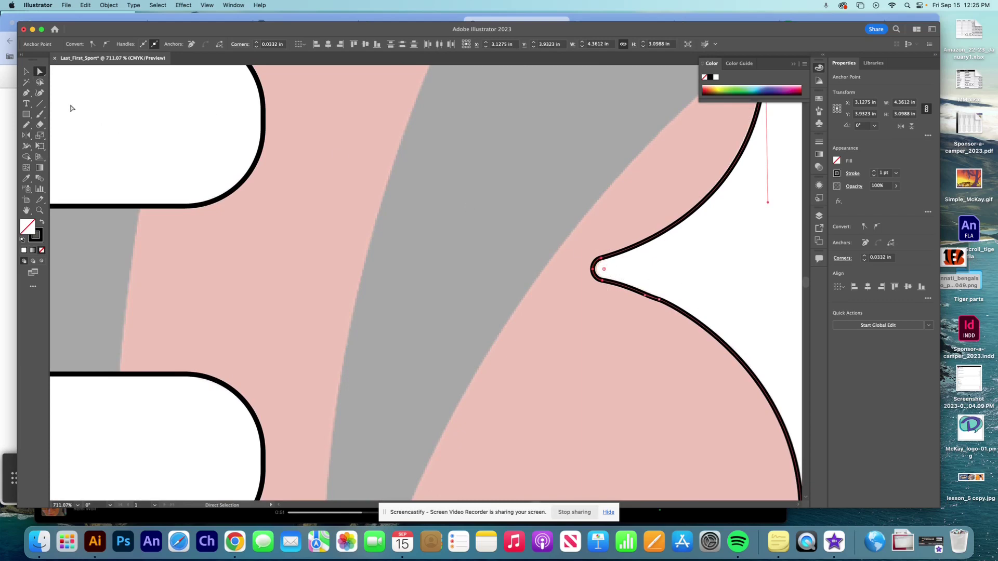
Step: Smooth the small kink in the outline just below the notch with the Smooth tool
left_click(26, 71)
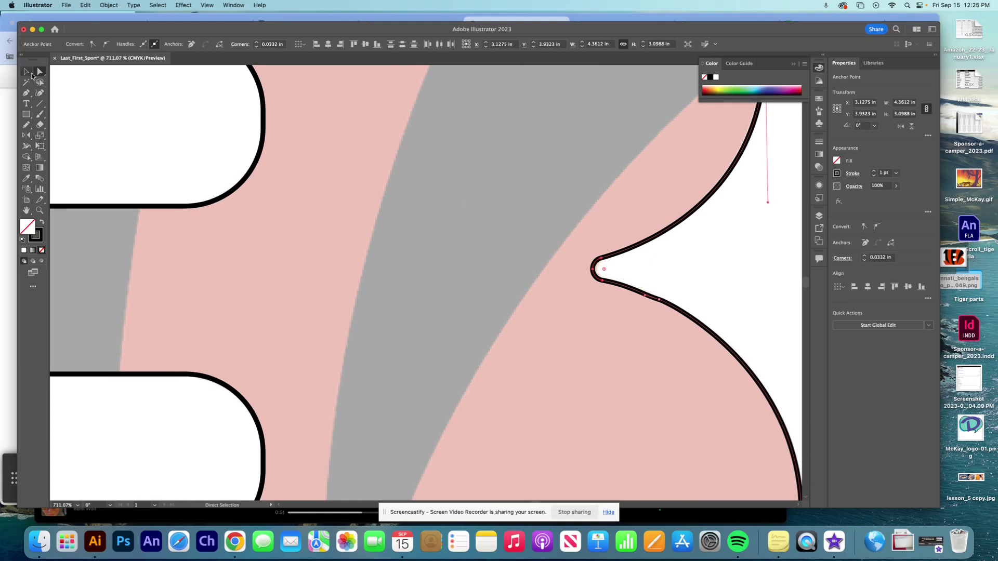
left_click(642, 295)
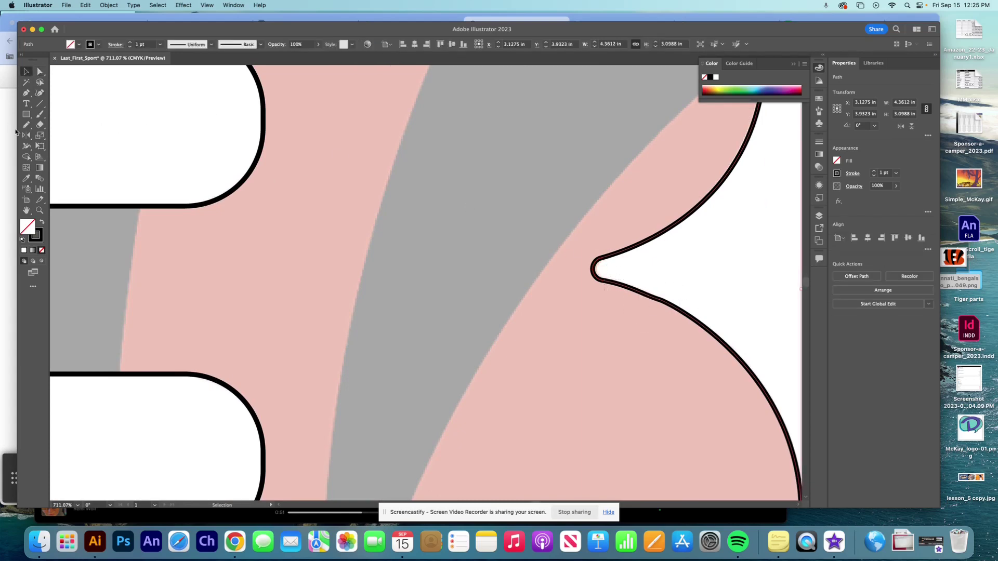
left_click_drag(26, 125, 57, 147)
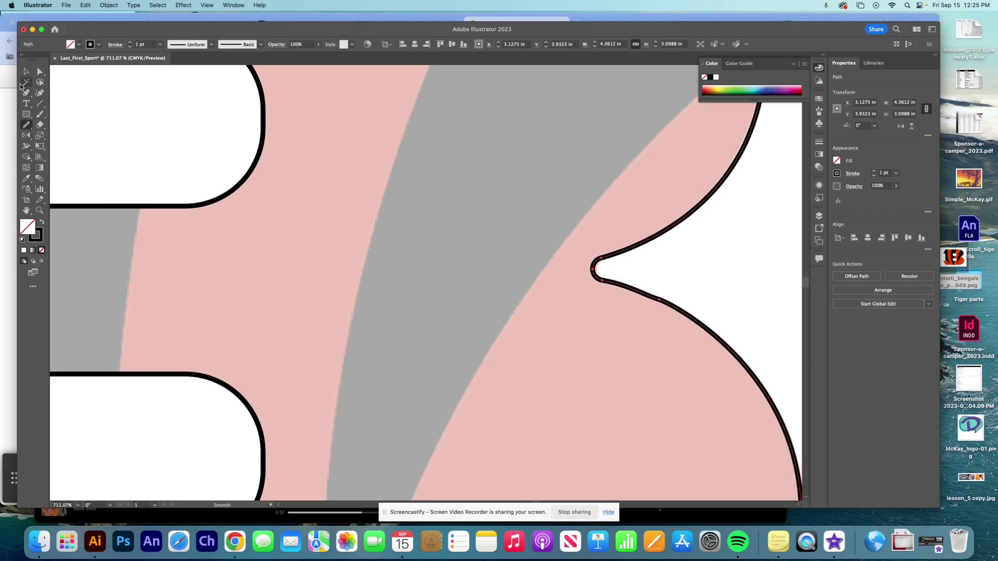
left_click(26, 72)
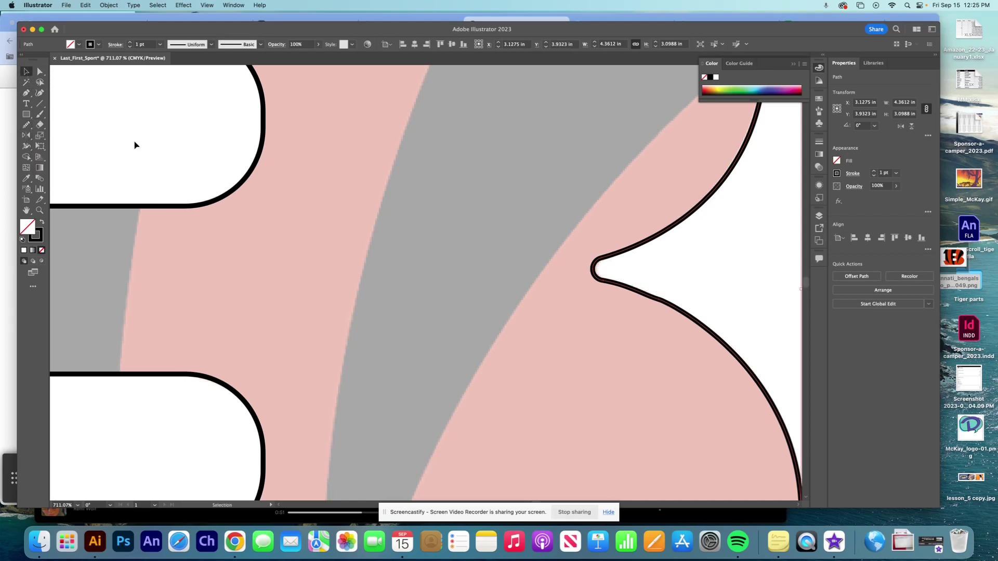
left_click(30, 127)
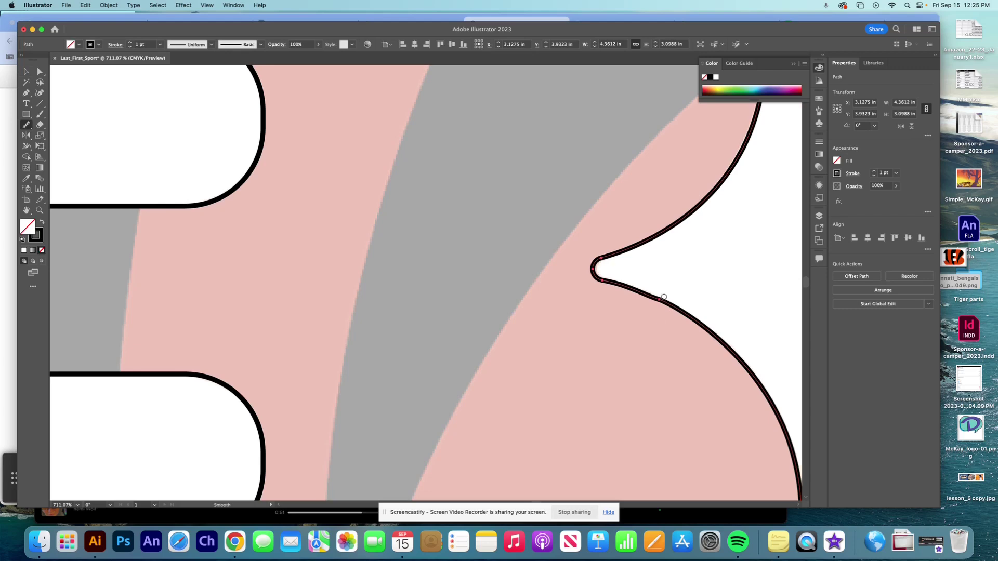
mouse_move(644, 294)
left_mouse_down()
mouse_move(669, 312)
mouse_move(652, 297)
left_mouse_up()
left_click(26, 72)
Step: Draw a rounded rectangle about 1.08 by 1.50 in over the left white gap, with its corner radius reduced to about 0.09 in
key("super+0")
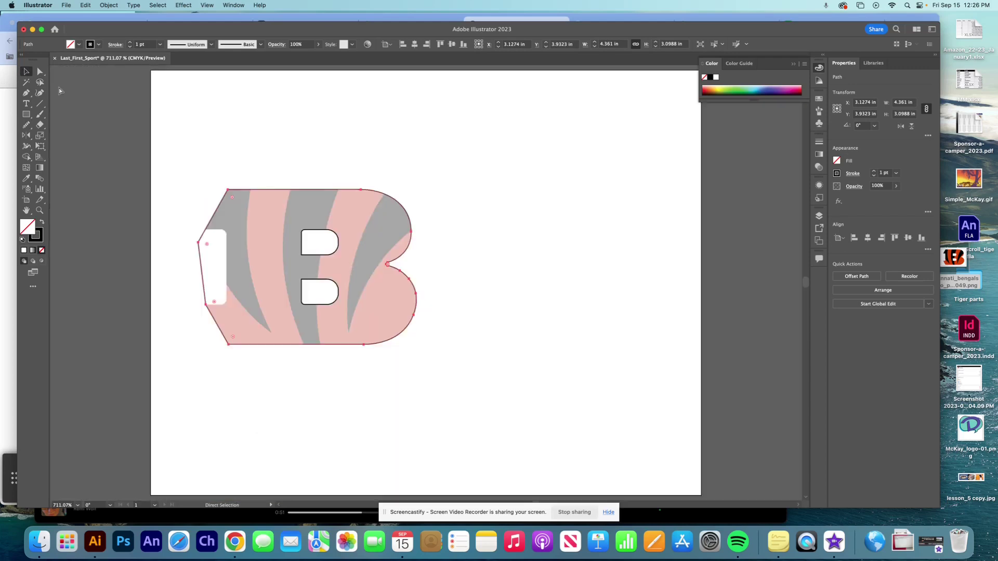
key("z")
left_click(279, 287)
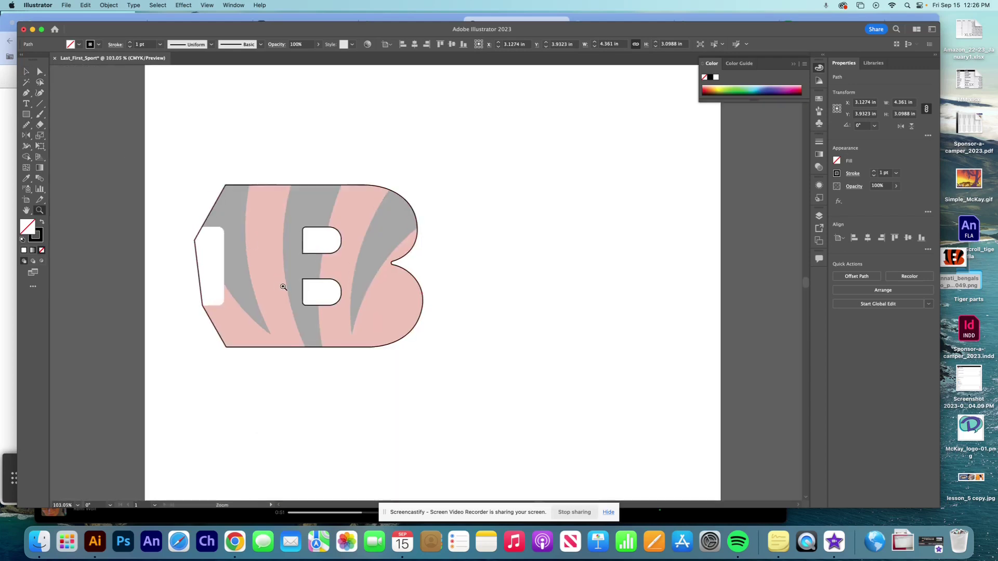
left_click_drag(245, 305, 280, 339)
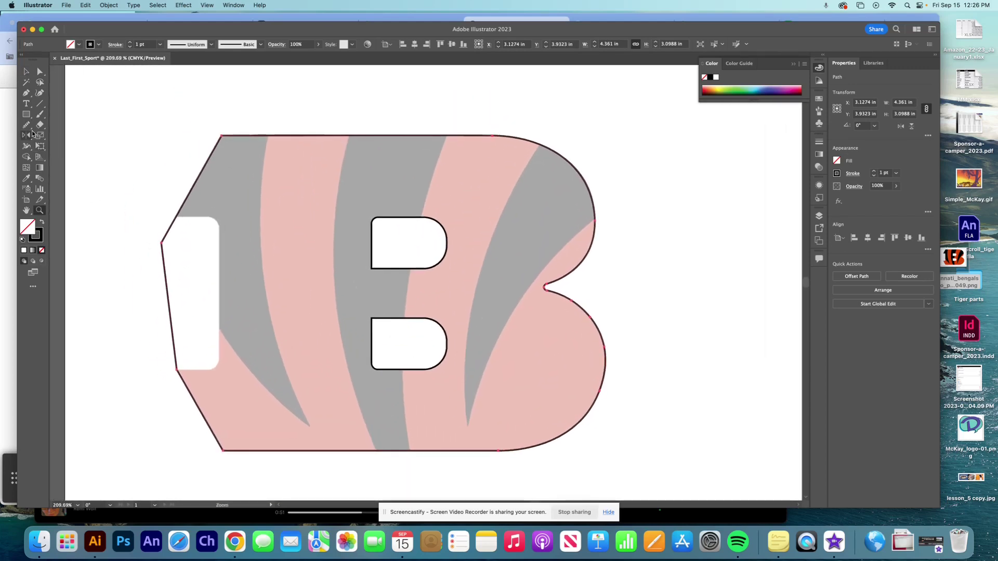
left_click_drag(25, 115, 57, 125)
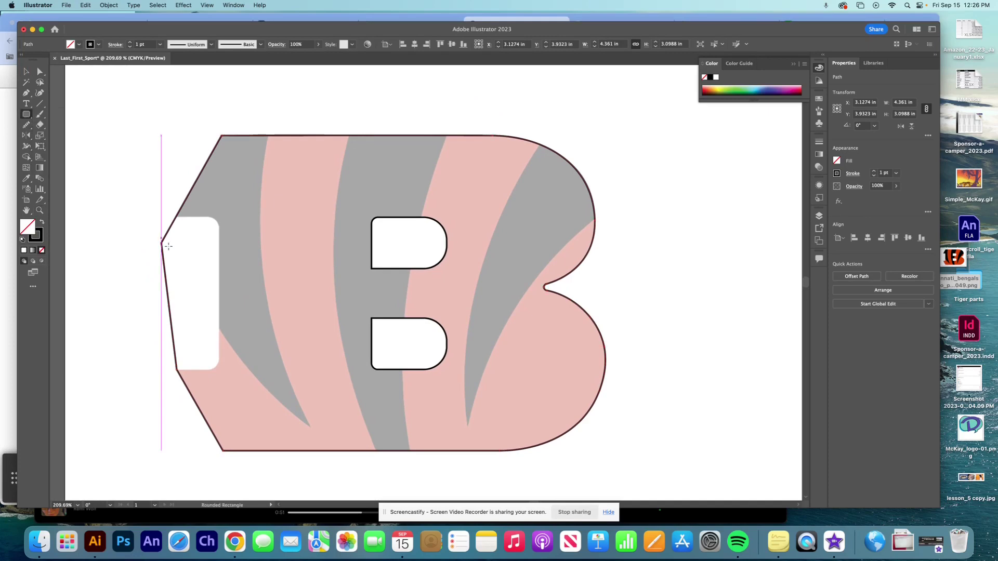
mouse_move(218, 218)
left_mouse_down()
mouse_move(183, 369)
mouse_move(108, 369)
left_mouse_up()
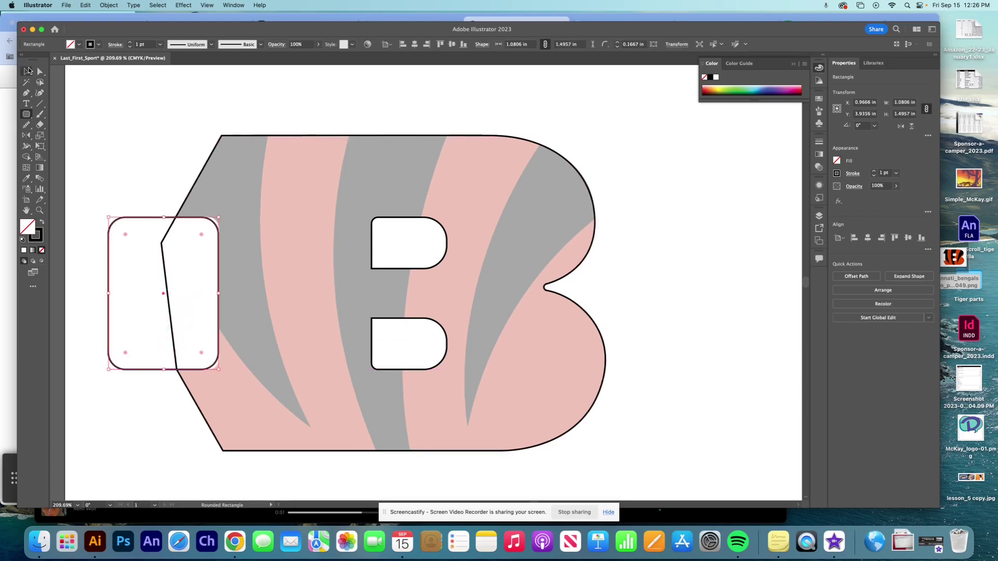
left_click(39, 71)
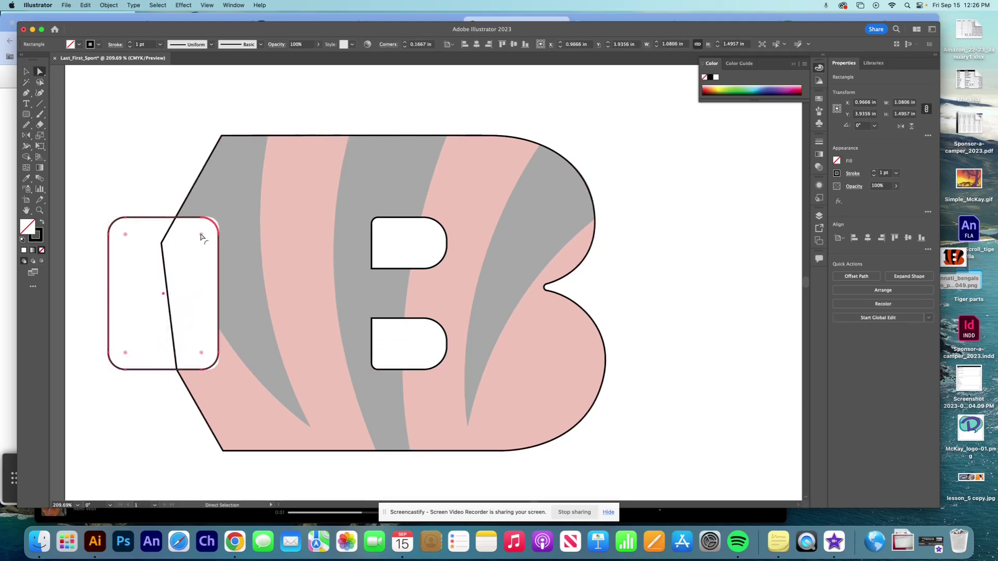
left_click_drag(201, 235, 212, 232)
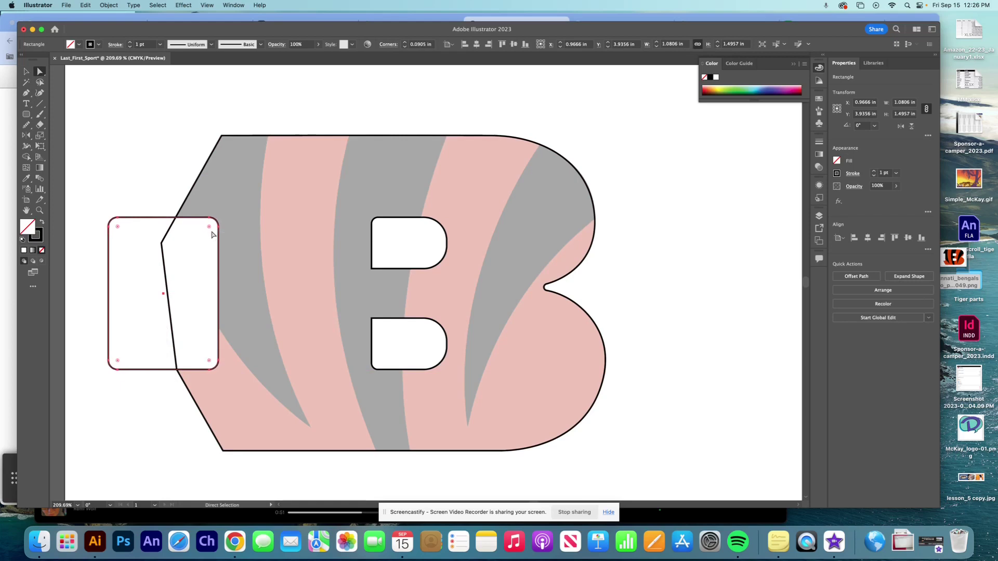
Step: Cut the rounded rectangle and the excess area out of the B's outline with the Shape Builder tool
left_click(26, 71)
left_click_drag(99, 165, 302, 428)
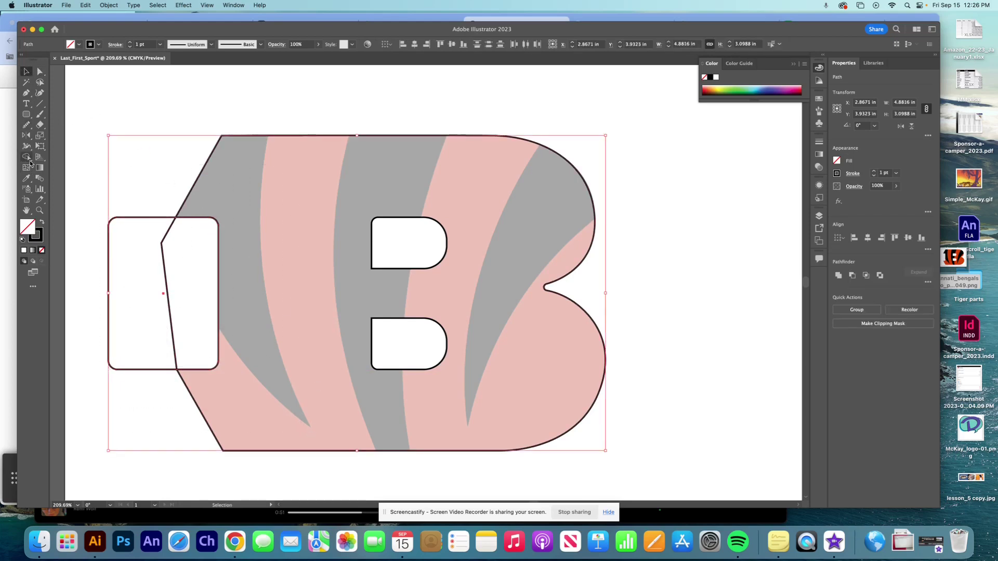
left_click(27, 157)
left_click_drag(179, 264, 128, 219)
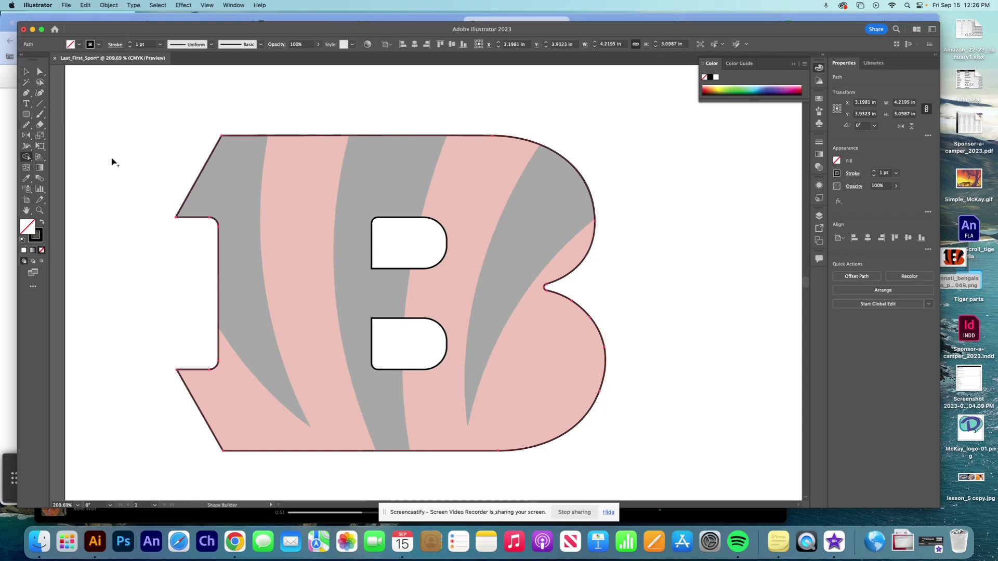
Step: Start a Pen path just outside the B's outline at the upper end of the right tiger stripe
left_click(26, 94)
left_click(540, 146)
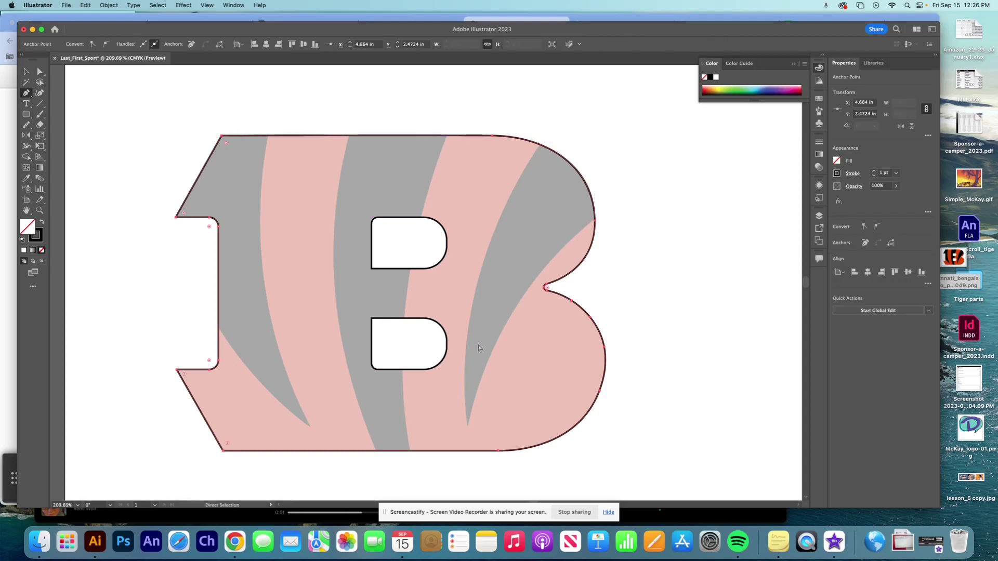
key("super+z")
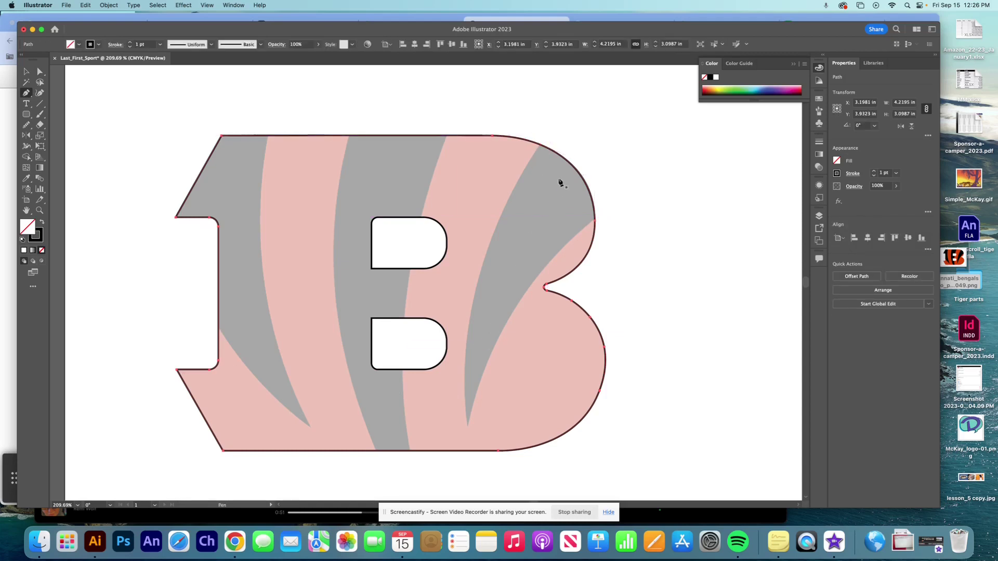
left_click(543, 142)
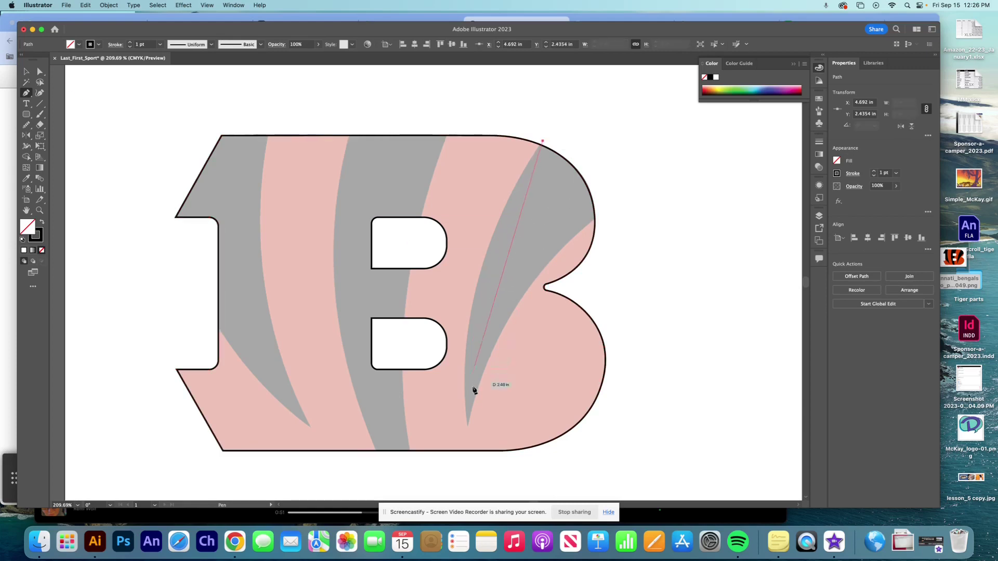
Step: Try to curve the path along the right stripe's left edge down to its pointed tip
key("super+minus")
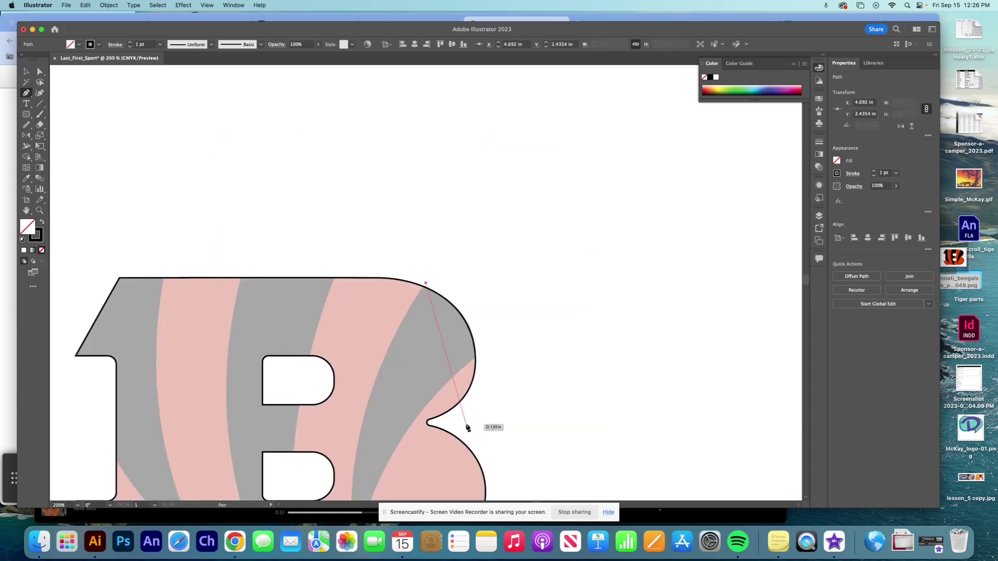
key("space")
left_click_drag(454, 412, 478, 268)
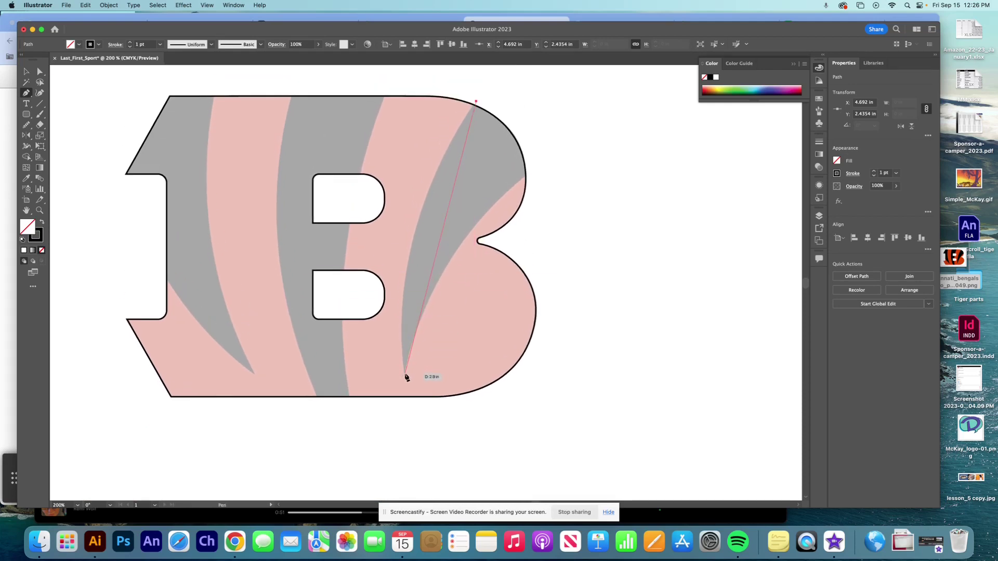
left_click_drag(405, 374, 450, 442)
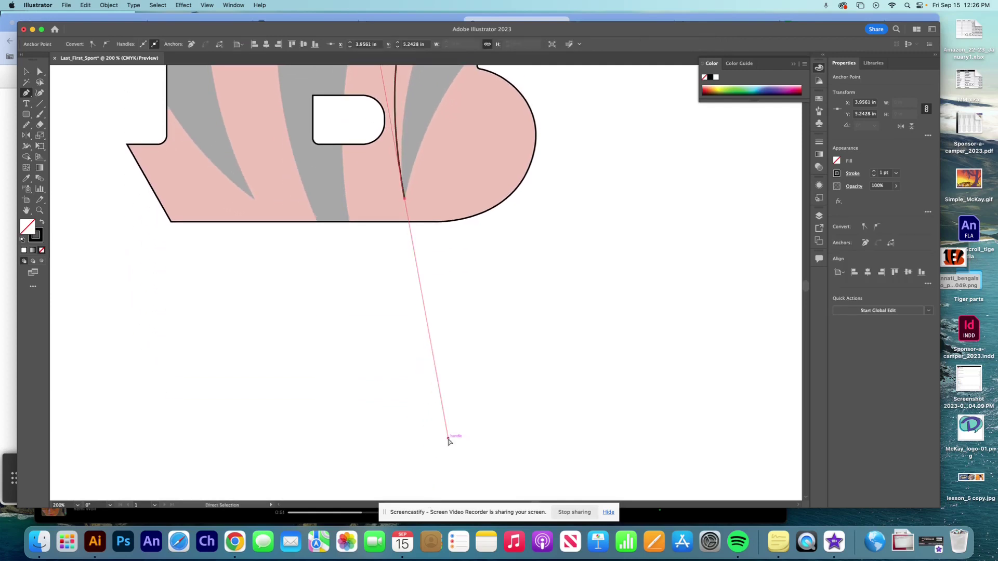
key("super+1")
key("super+z")
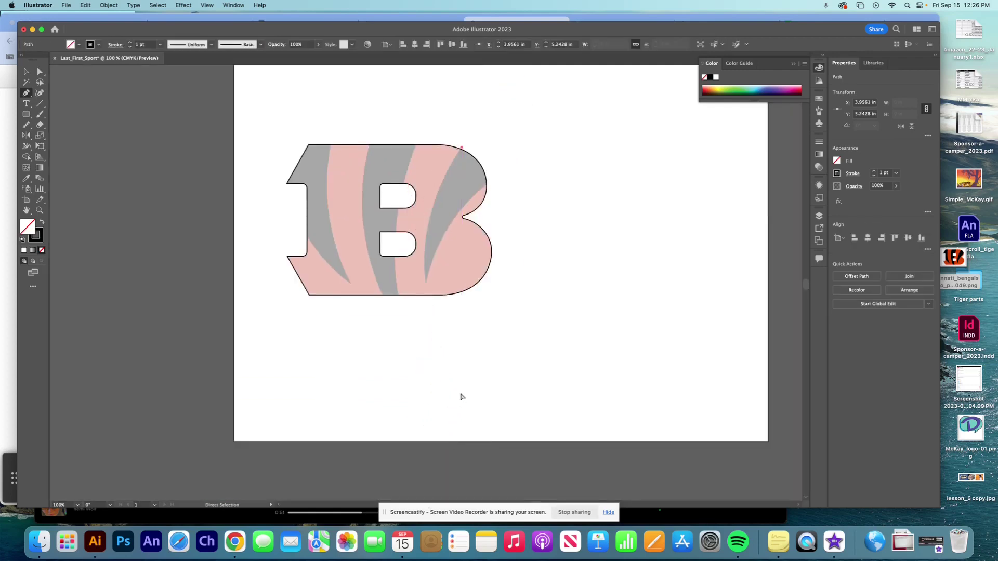
Step: Trace the right stripe with curves down to its tip and back up, closing the path beyond the B's outline
left_click_drag(426, 285, 437, 355)
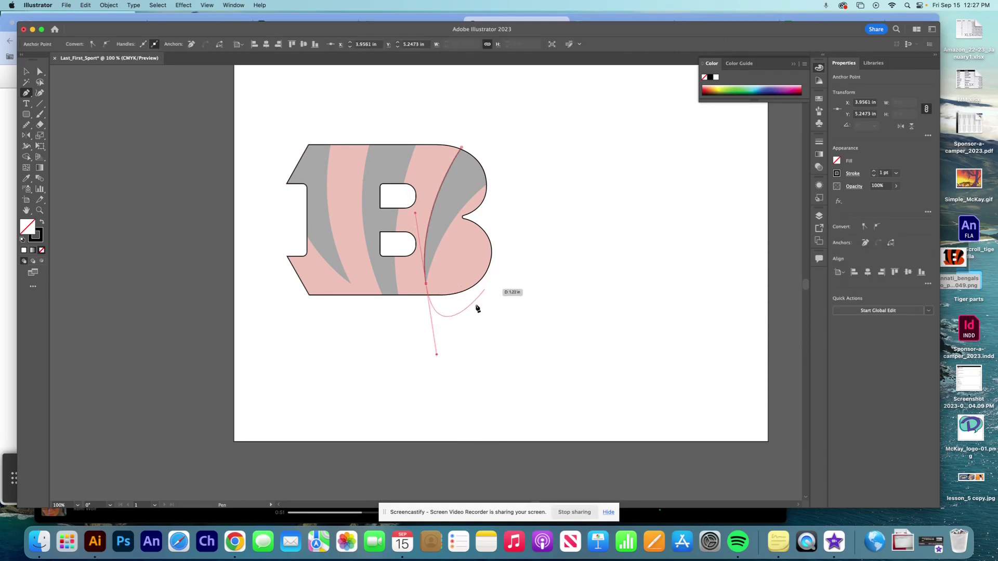
left_click(426, 285)
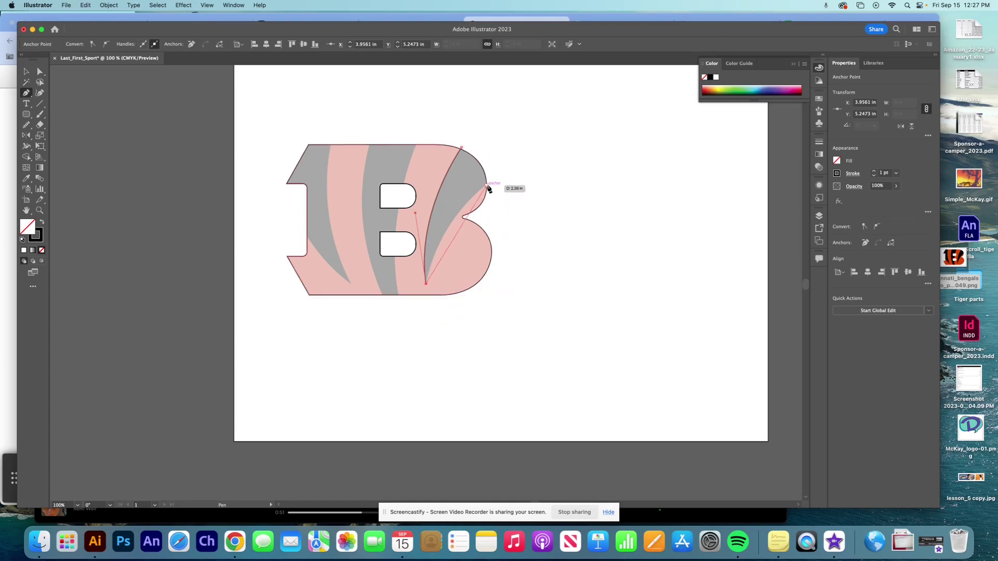
left_click_drag(487, 185, 535, 155)
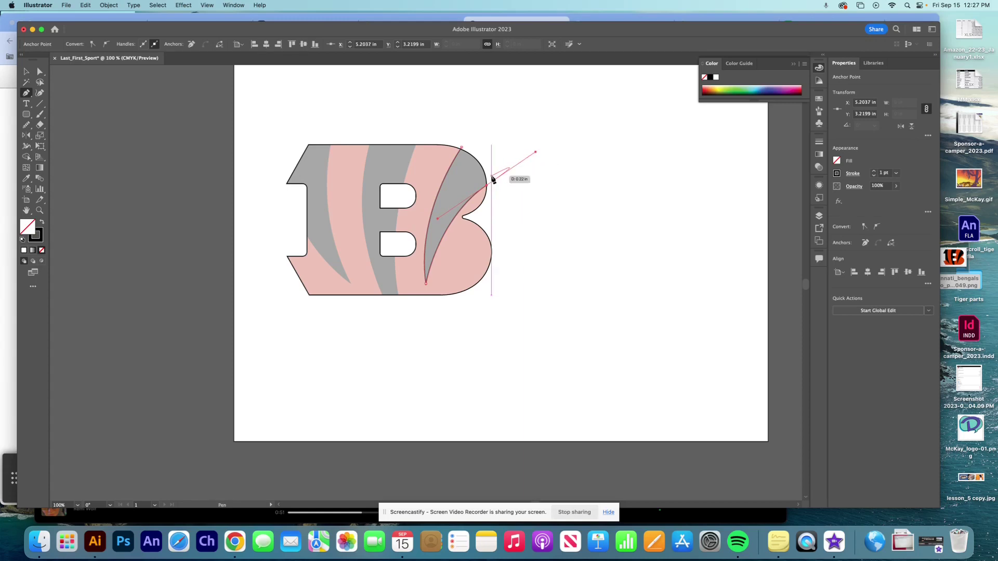
key("super+equal")
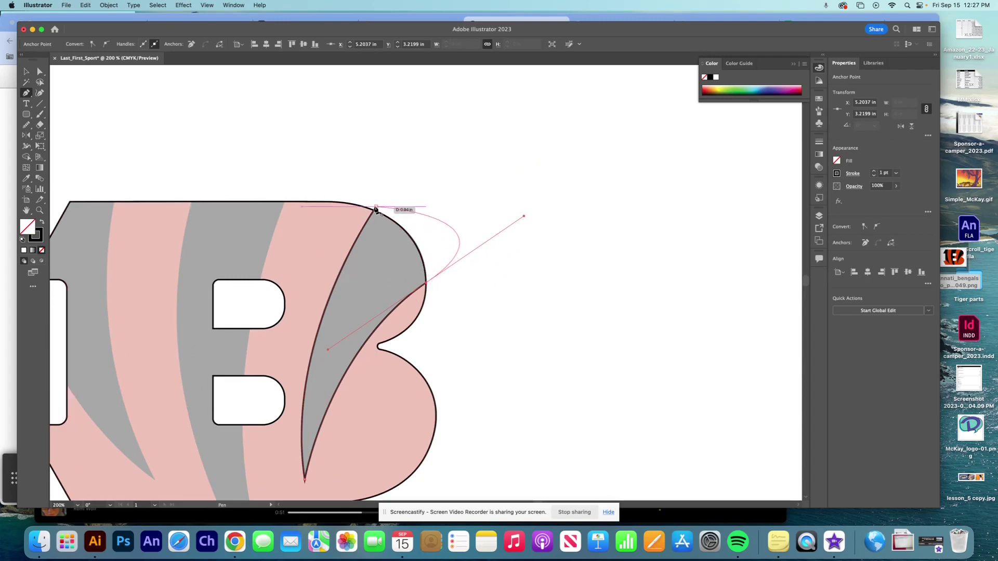
left_click(462, 181)
left_click(375, 209)
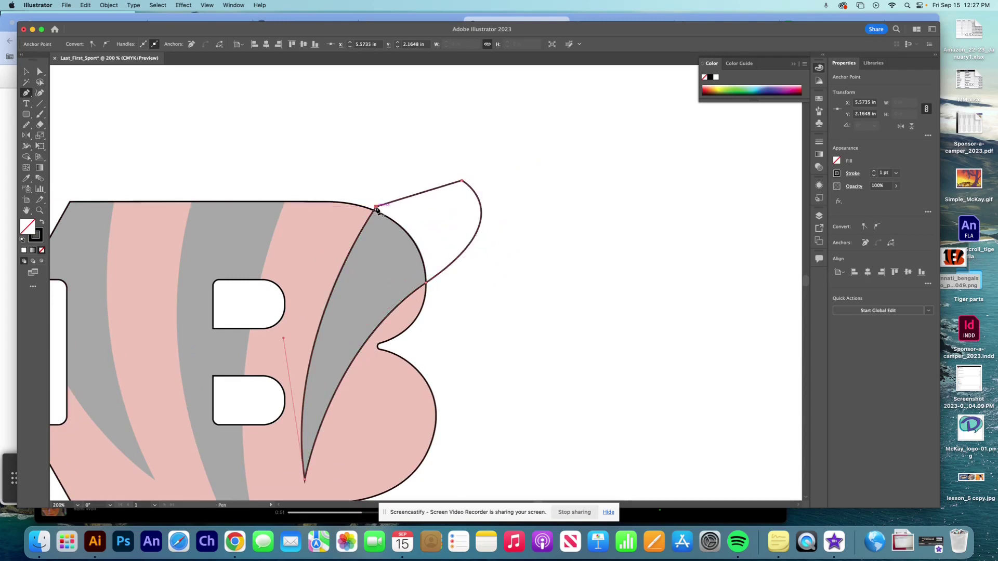
Step: Fill the B's outline shape with white
left_click(26, 71)
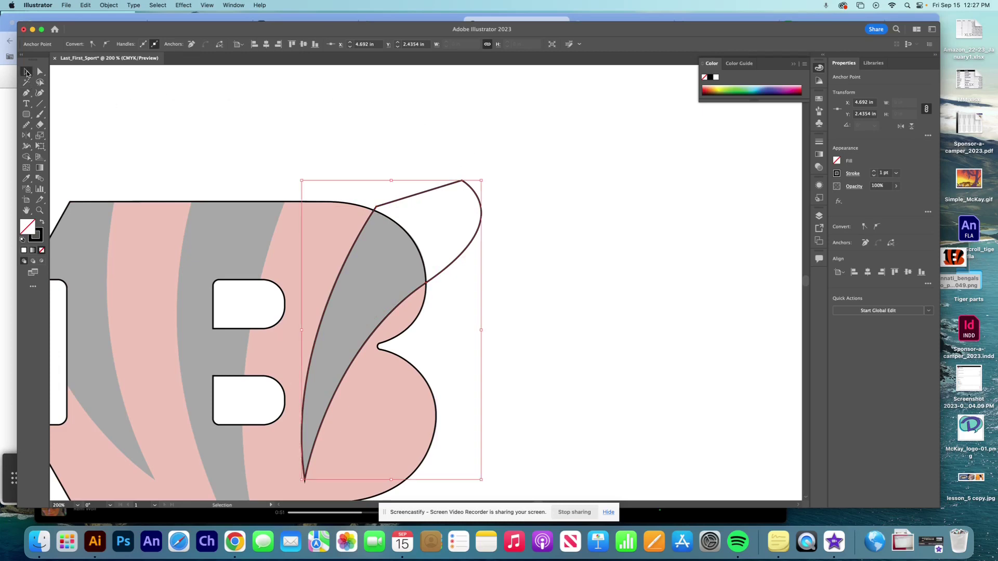
left_click(180, 117)
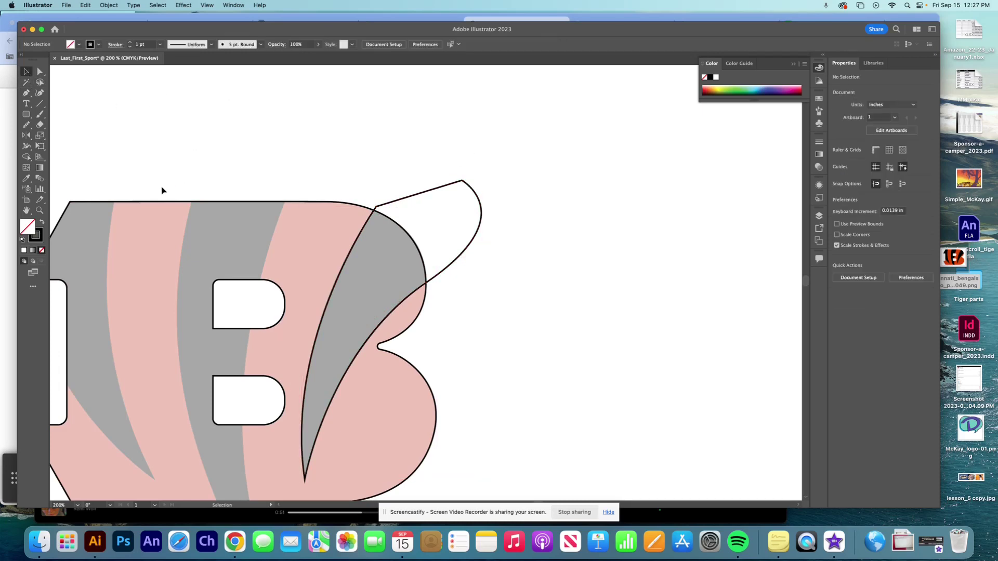
left_click(146, 202)
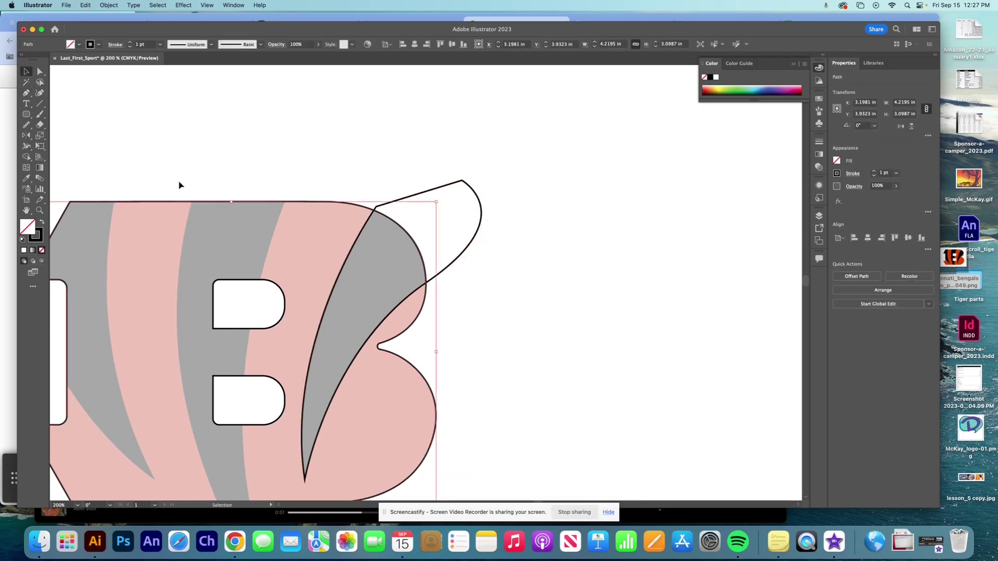
left_click(24, 251)
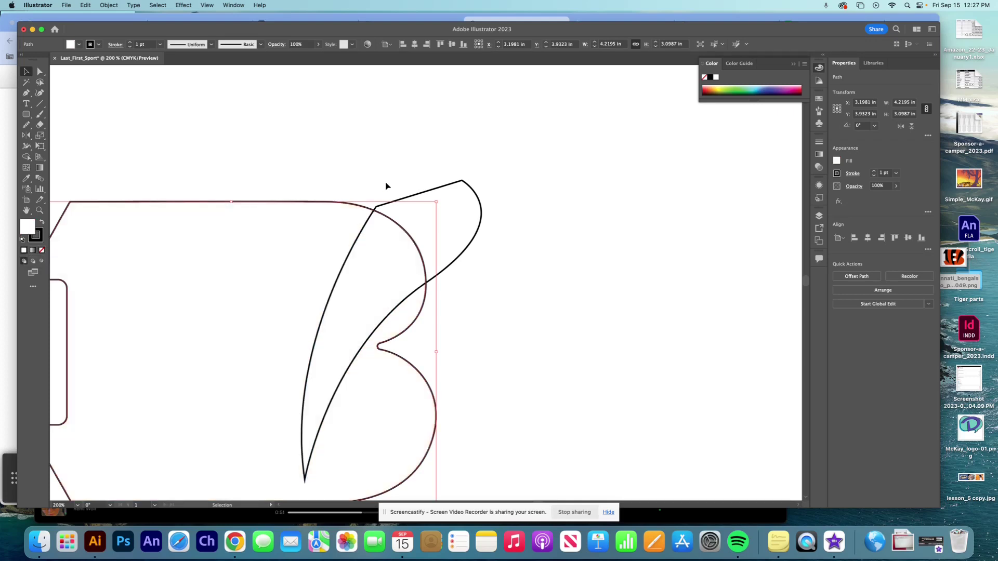
Step: Give the right stripe a black fill without stroke and remove its part outside the B with the Shape Builder tool
left_click(445, 190)
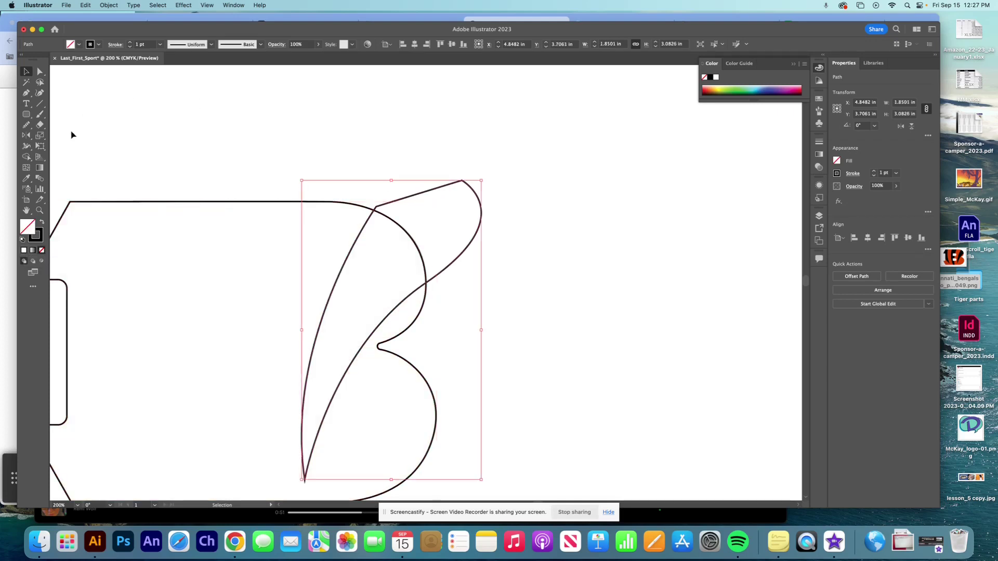
left_click(42, 224)
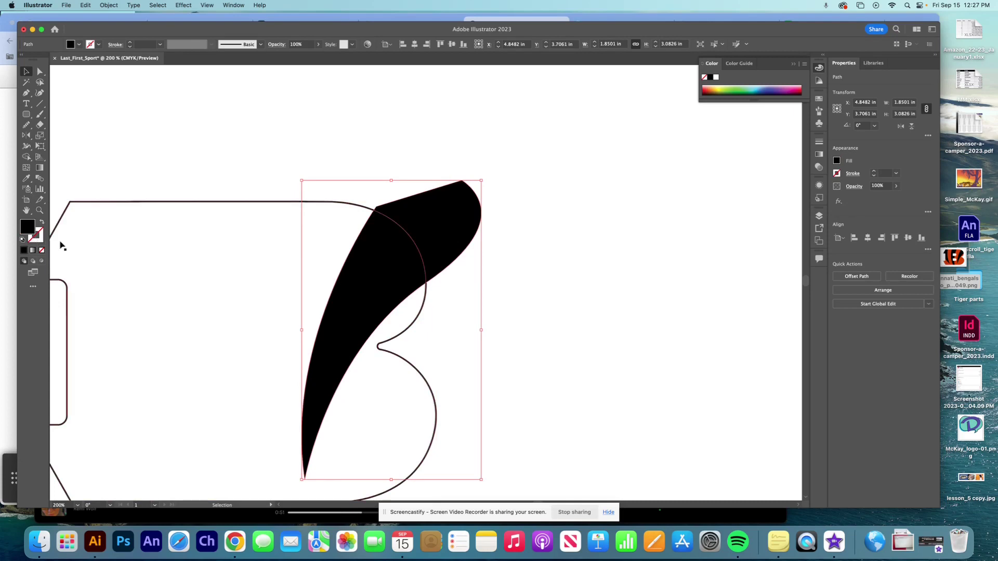
left_click(401, 148)
left_click_drag(288, 173, 535, 361)
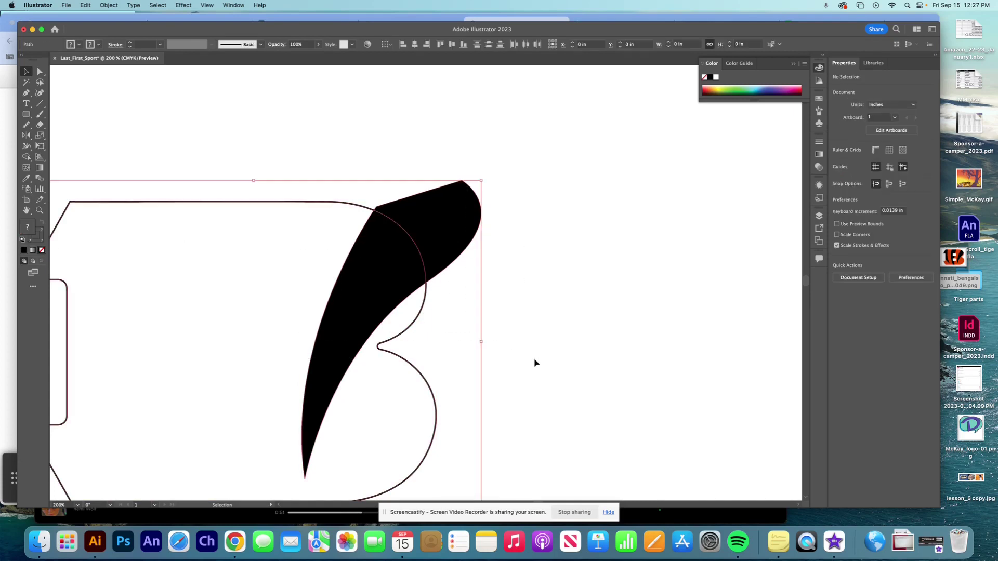
left_click(26, 157)
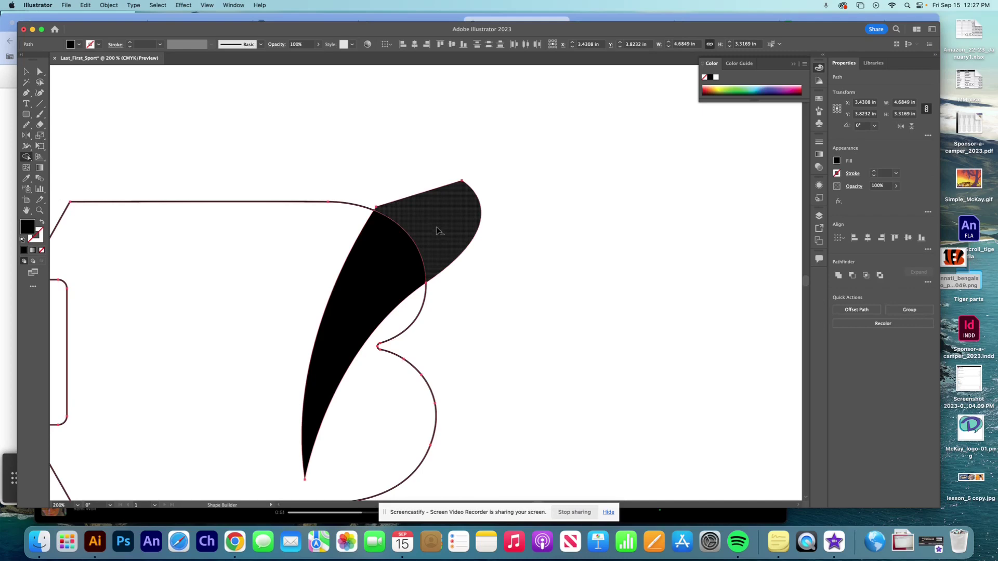
left_click(437, 230, "alt")
Step: Set the B's outline shape to no fill with its black stroke kept
left_click(26, 71)
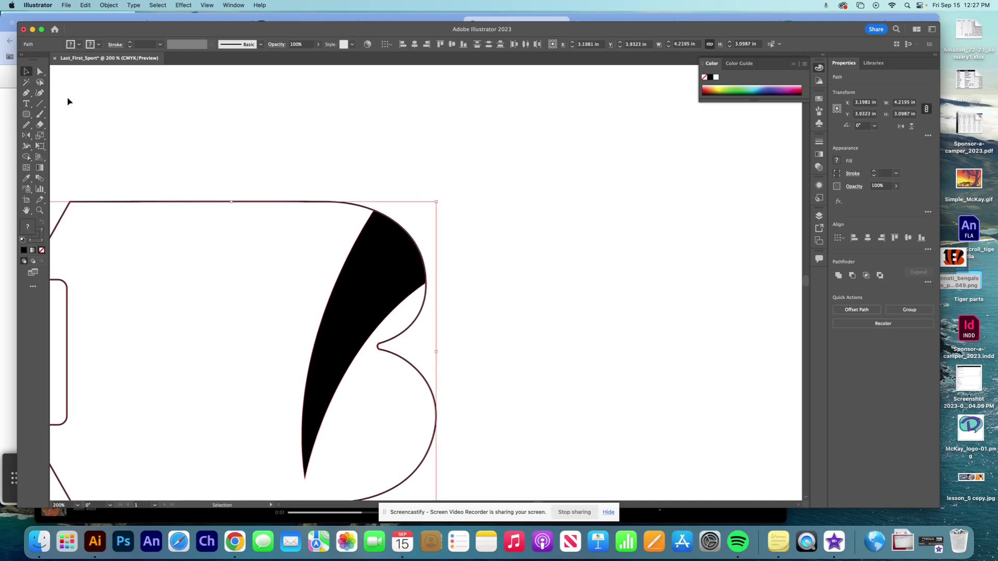
left_click(447, 279)
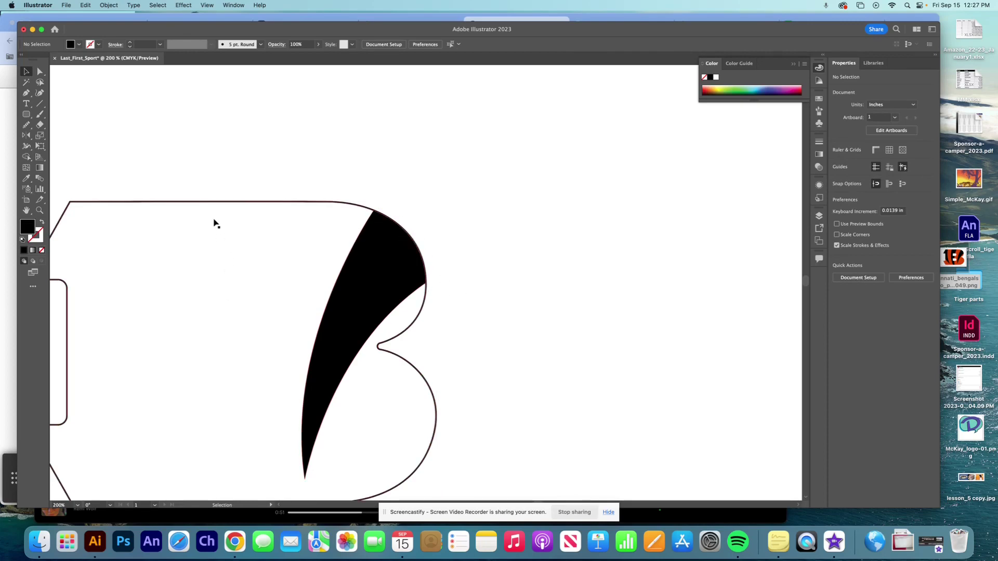
left_click(221, 202)
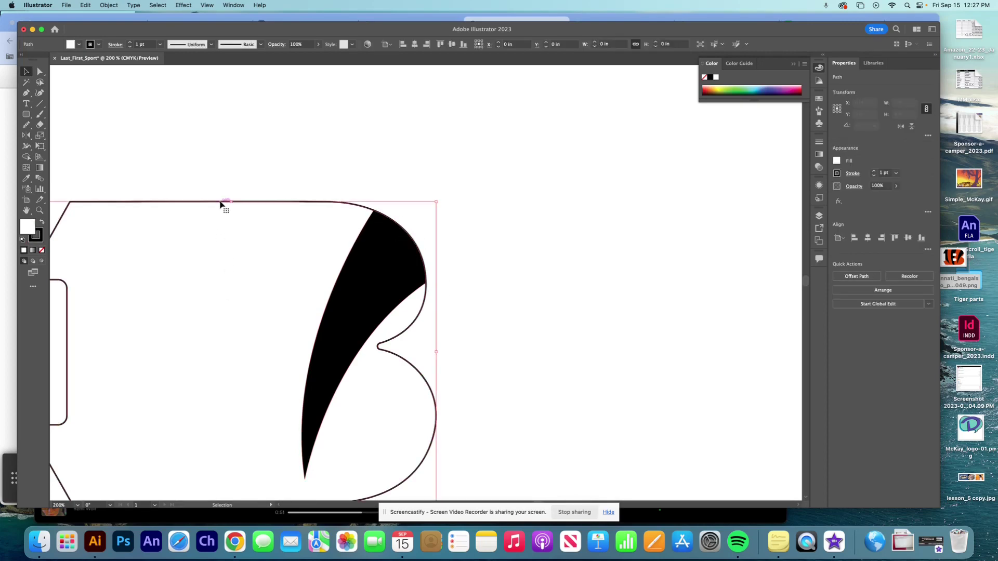
left_click(41, 224)
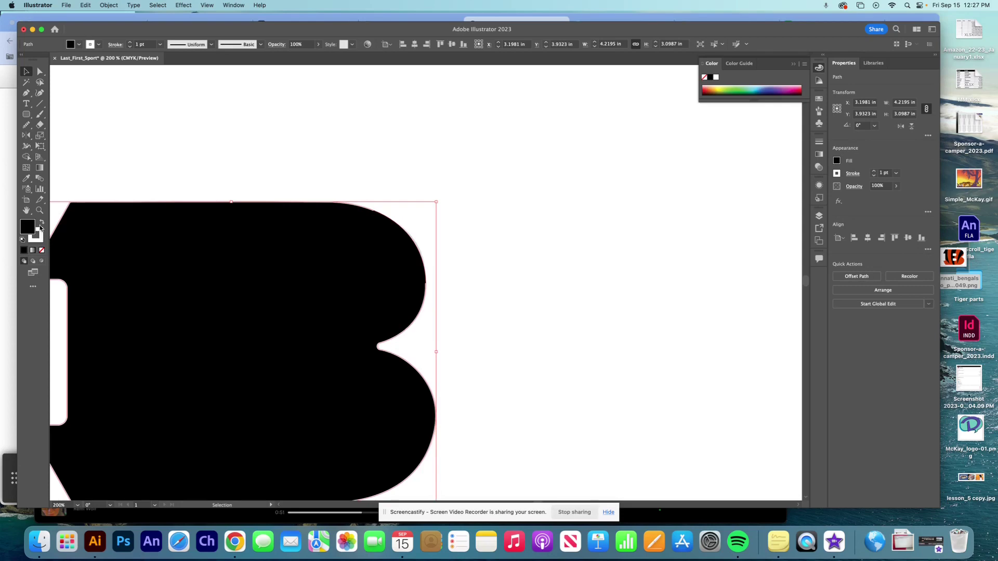
left_click(41, 224)
left_click(42, 250)
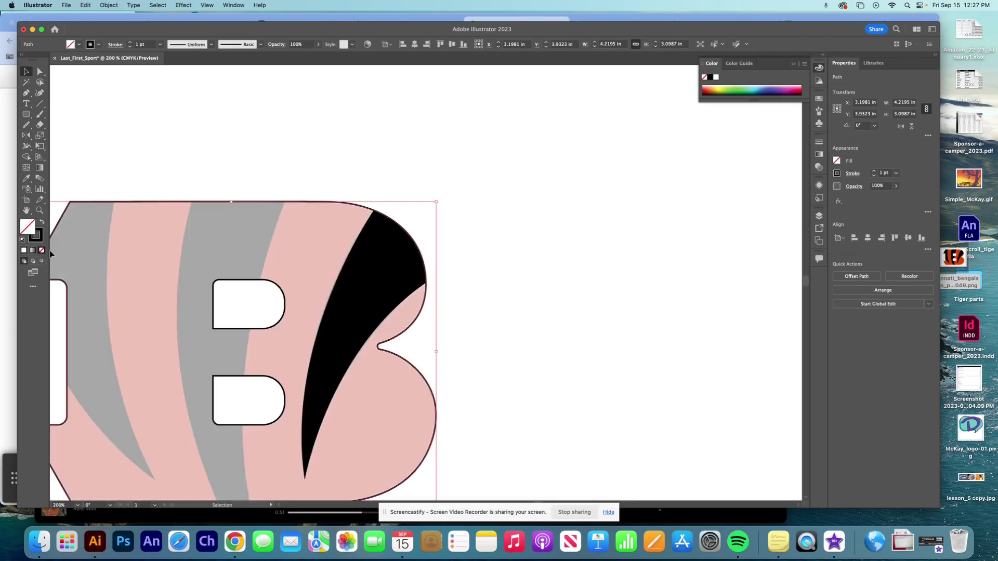
Step: Start a new Pen path just above the B's outline at the upper left corner of the middle stripe
scroll(299, 131, "down", 3)
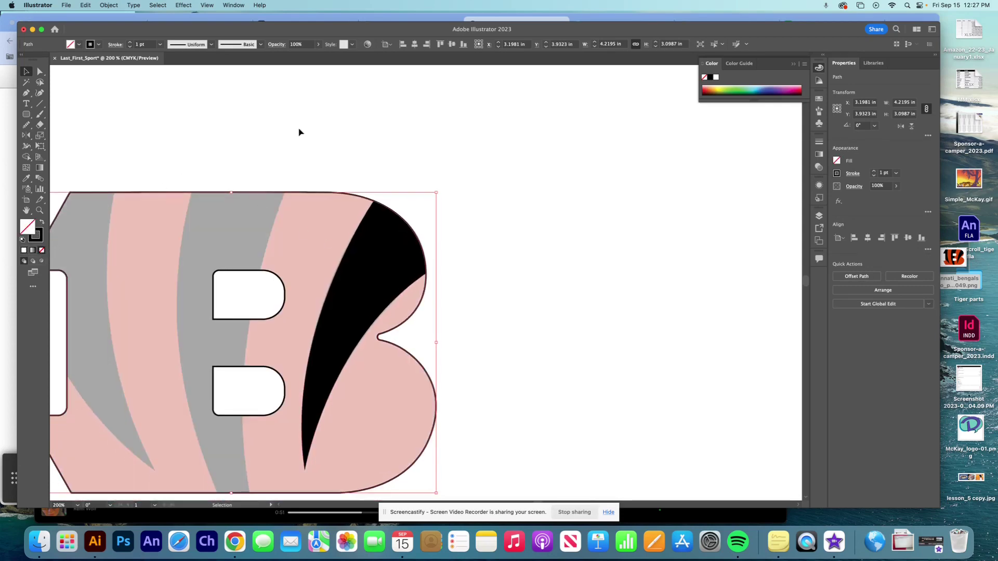
scroll(300, 132, "left", 5)
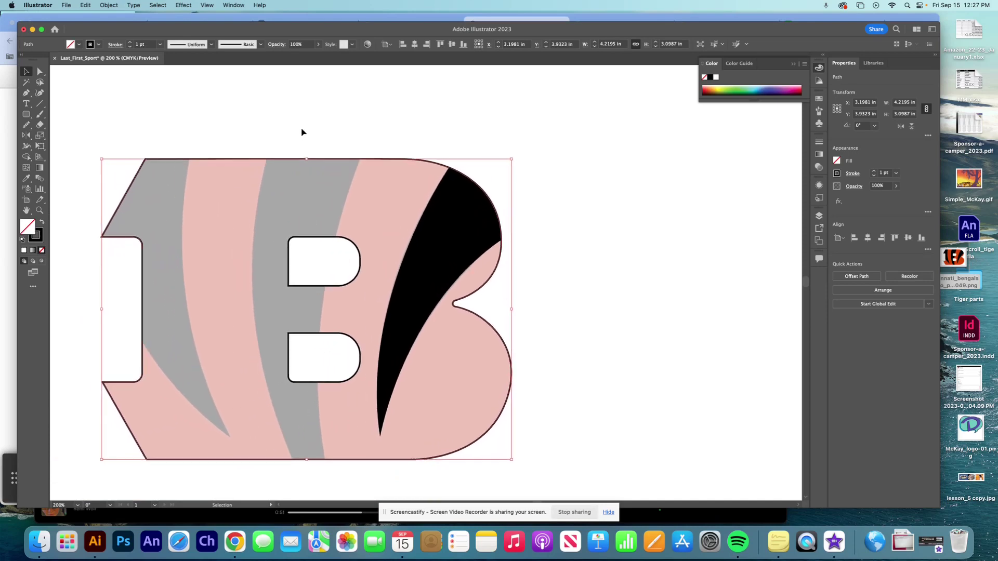
key("super+1")
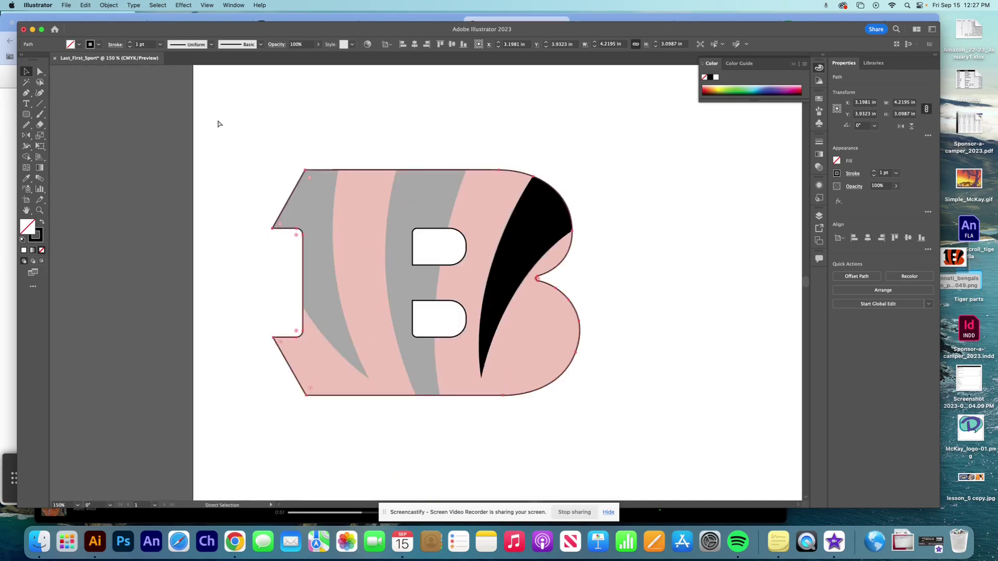
left_click(27, 93)
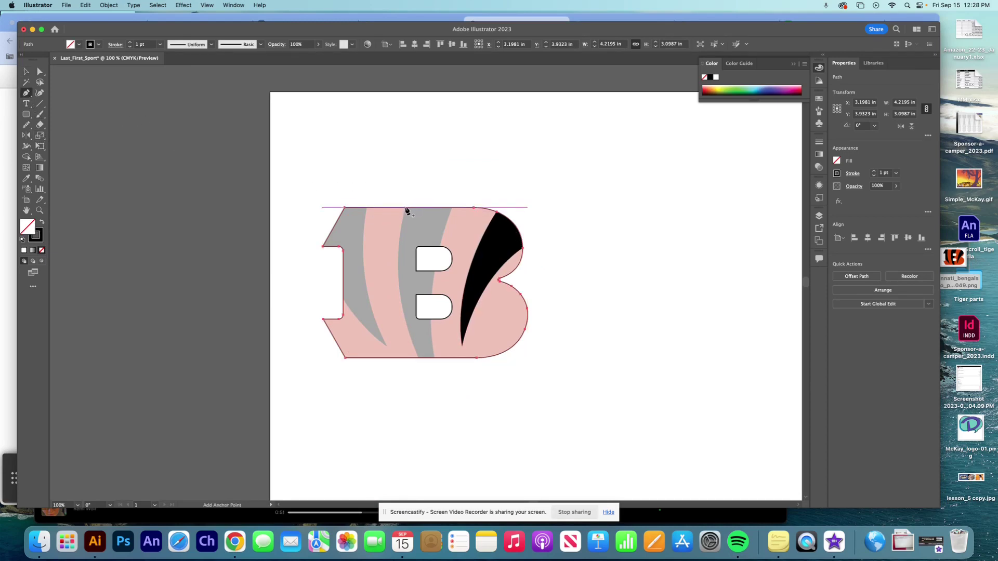
left_click(405, 208)
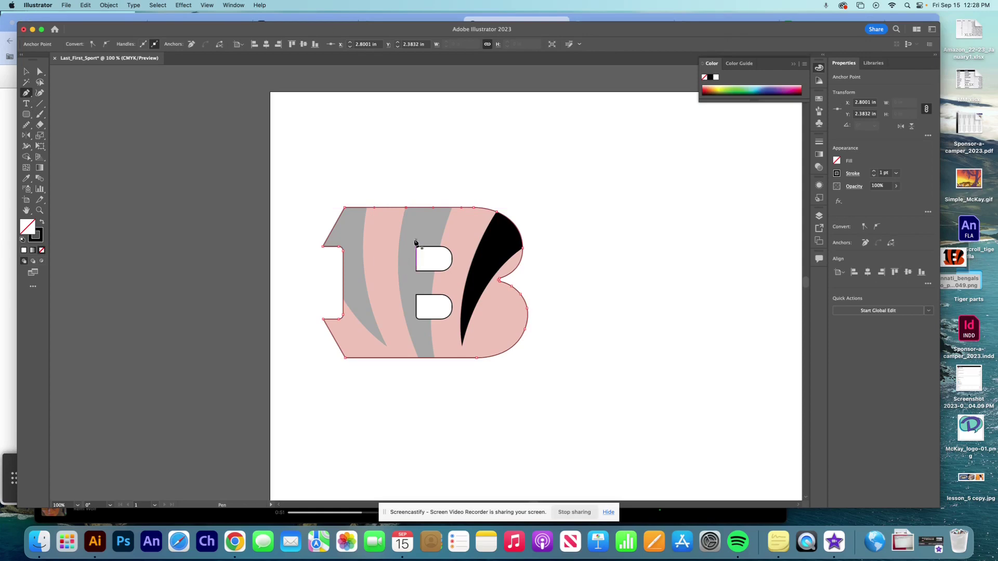
key("super+z")
left_click(406, 204)
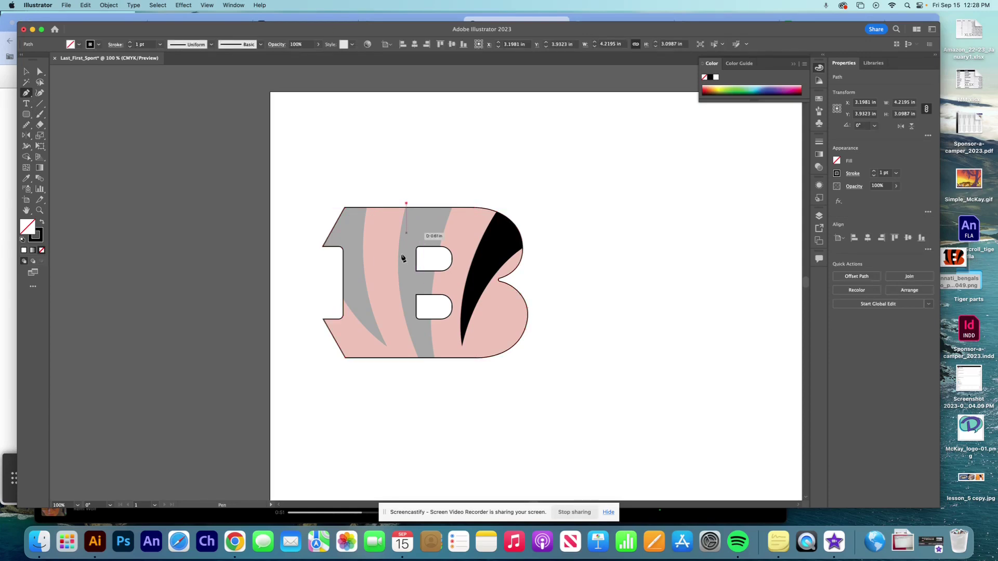
Step: Trace the middle stripe with curves down its left edge and up its right edge, closing the path above the B
left_click_drag(401, 298, 408, 333)
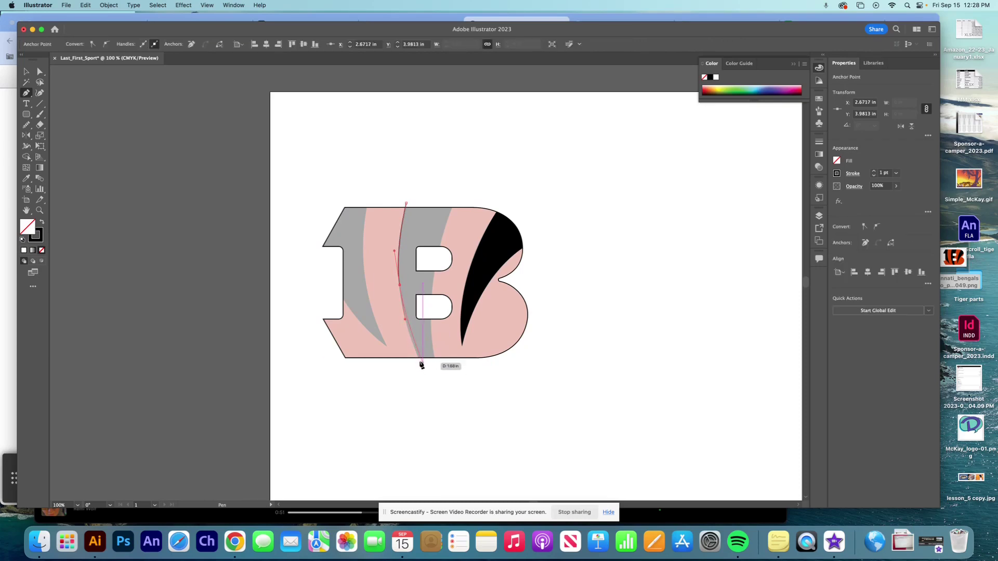
left_click(420, 361)
left_click_drag(422, 367, 429, 382)
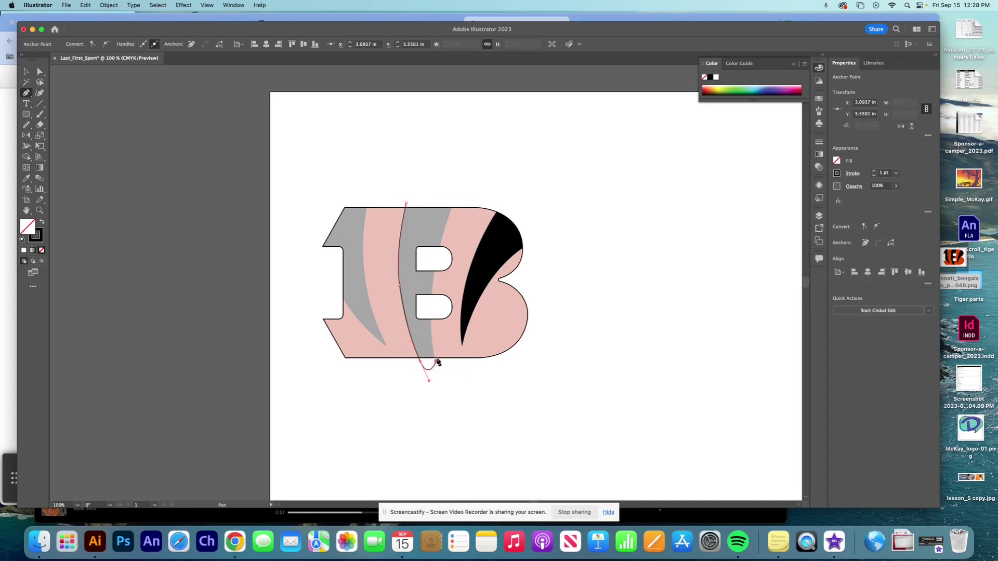
left_click_drag(452, 203, 485, 127)
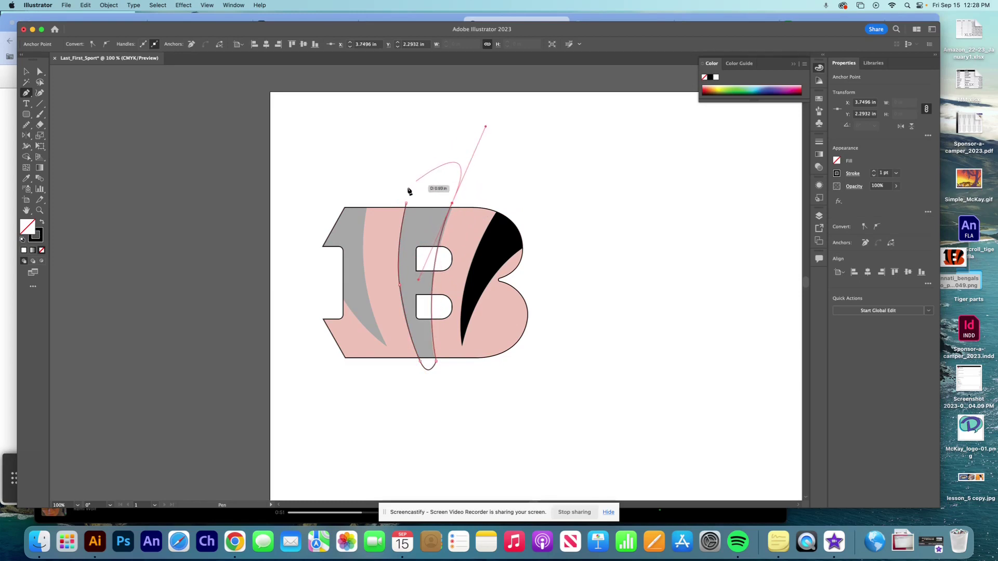
left_click(399, 284)
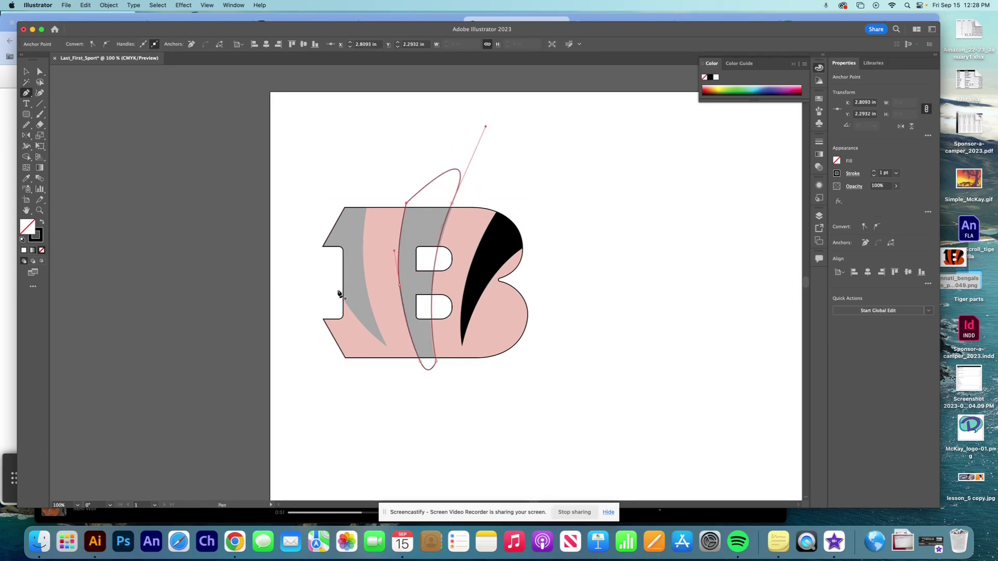
Step: Trace the left stripe with the Pen tool, curving along both edges and closing the path loosely outside the B's upper left corner
key("Escape")
left_click(340, 290)
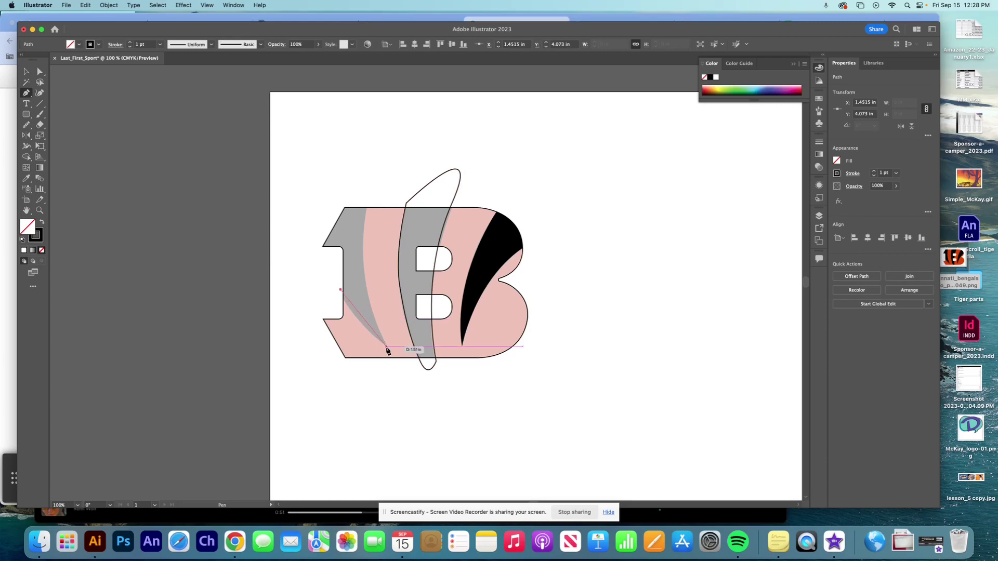
left_click_drag(387, 347, 429, 383)
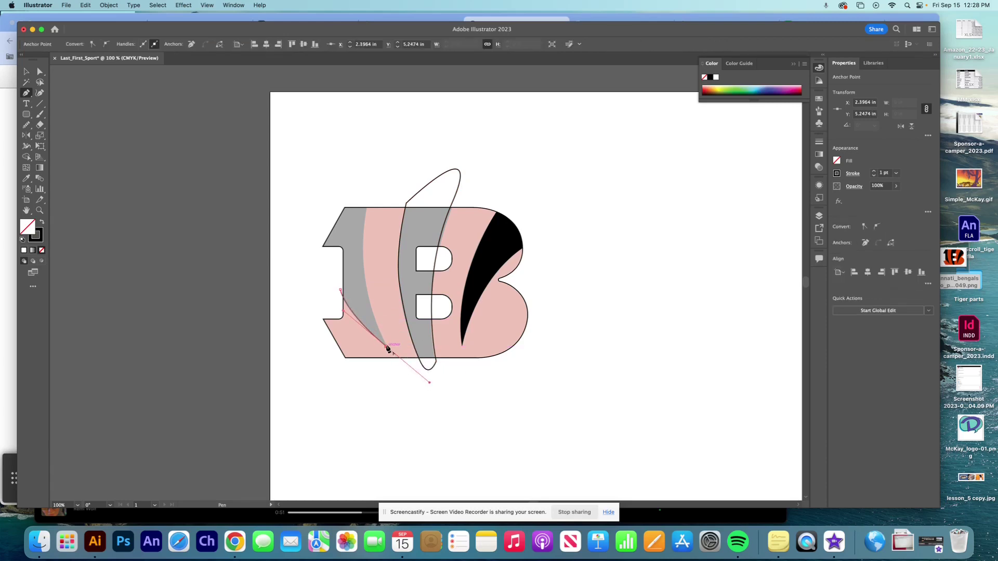
left_click(387, 346)
left_click_drag(366, 212, 380, 143)
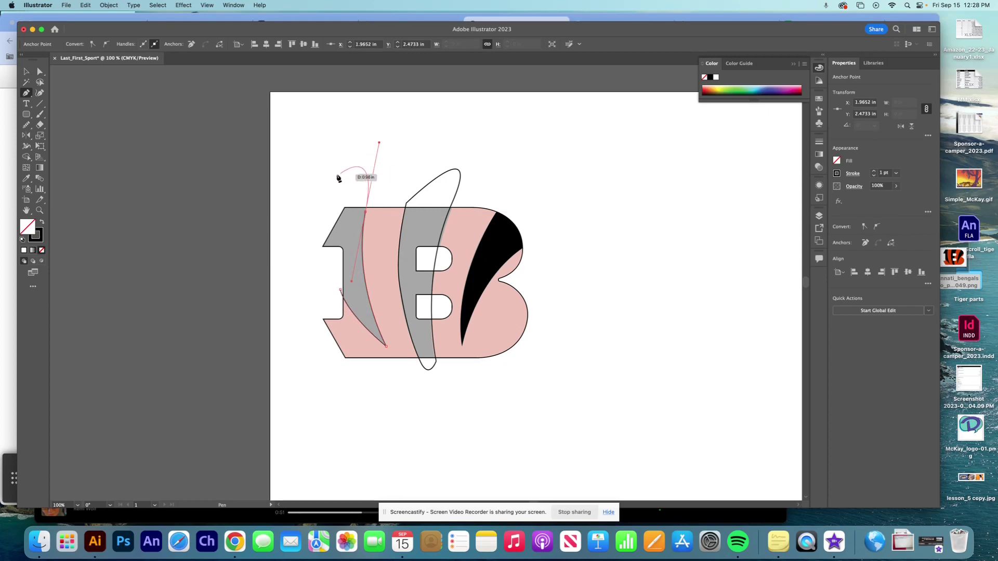
left_click(337, 174)
left_click(281, 240)
left_click(340, 290)
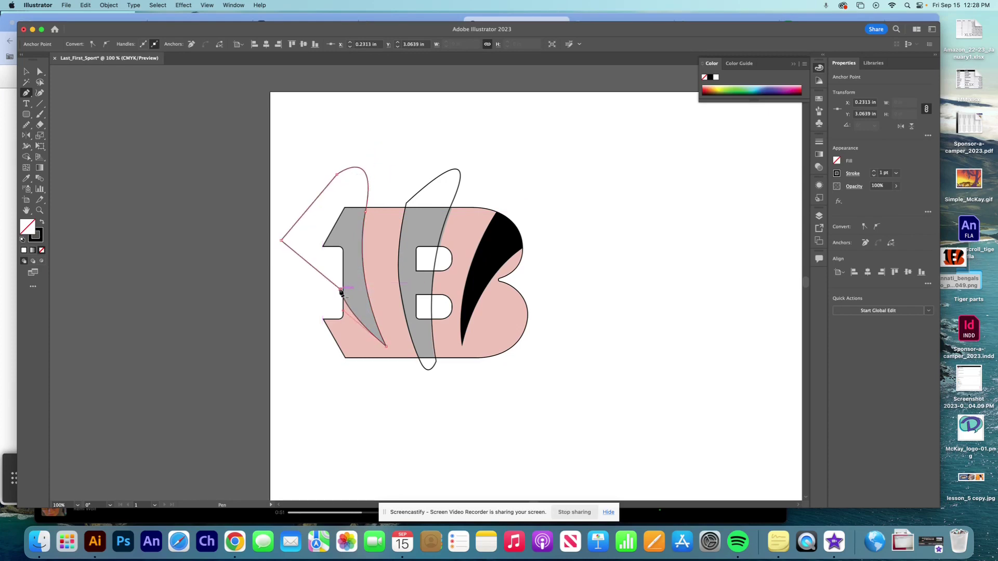
left_click(386, 347)
Step: Remove the left and middle stripe parts lying outside the B and inside its two openings with the Shape Builder tool
key("v")
left_click_drag(303, 152, 484, 409)
left_click(25, 159)
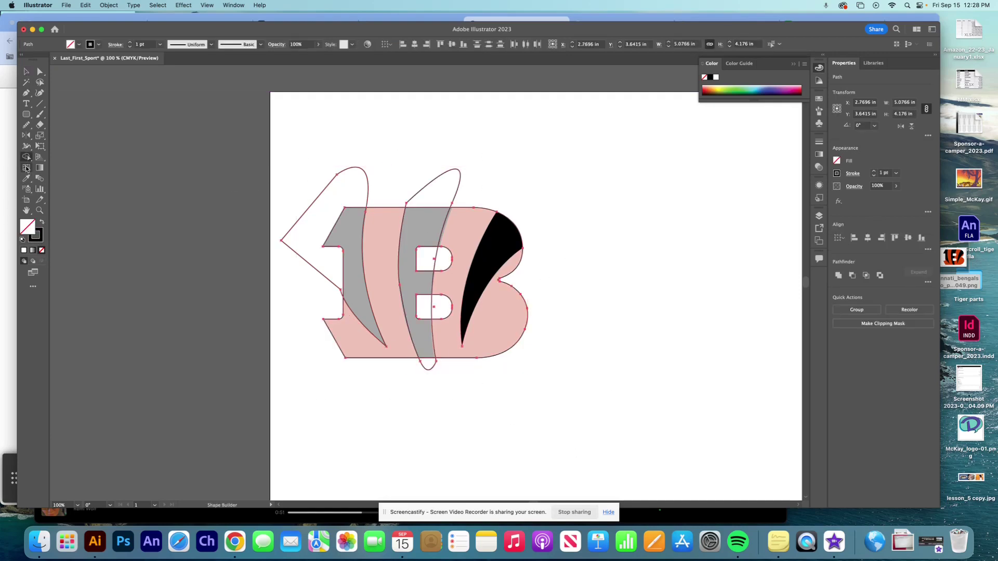
left_click(336, 203, "alt")
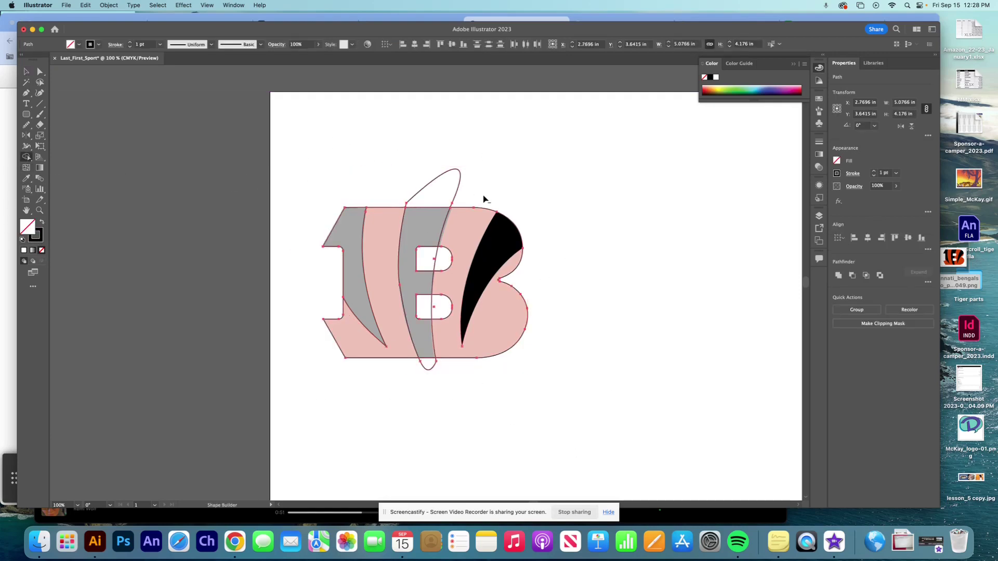
left_click(444, 196, "alt")
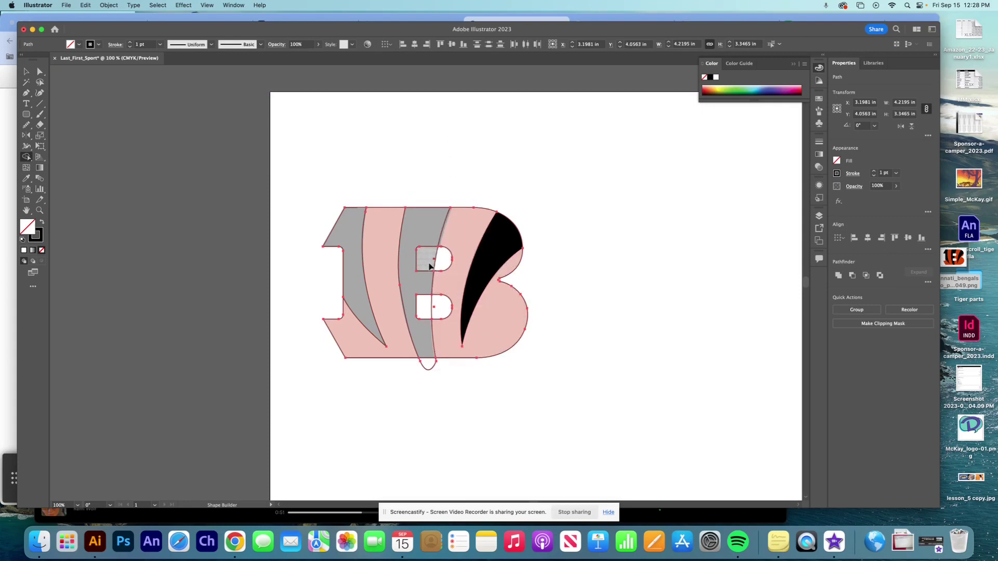
left_click(440, 256, "alt")
left_click(430, 311, "alt")
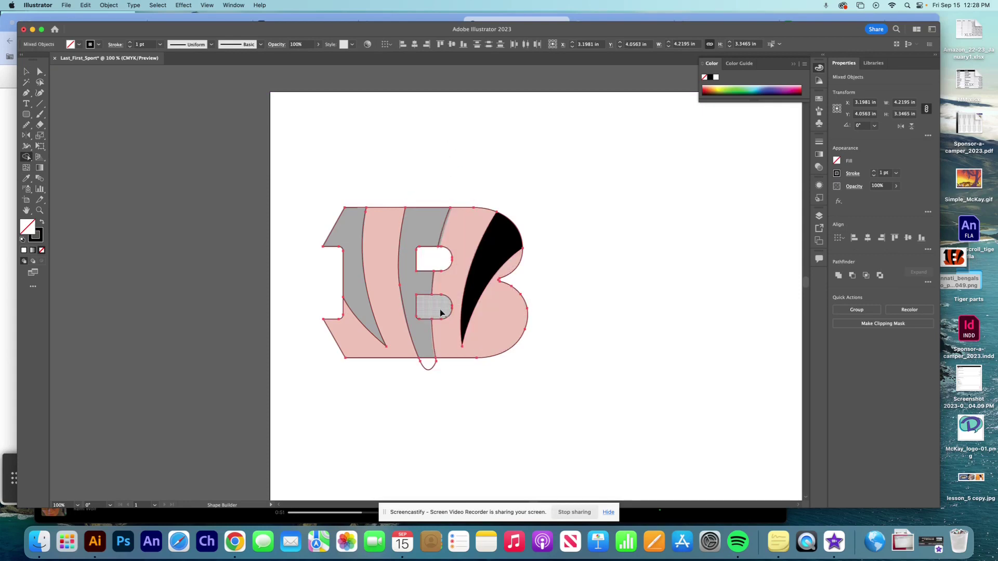
left_click(427, 367, "alt")
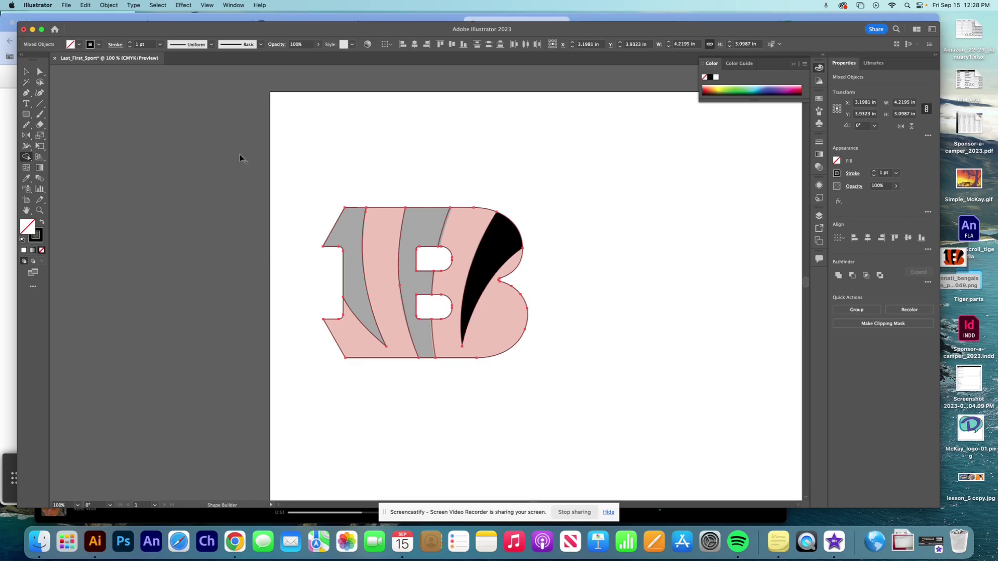
Step: Select the whole traced logo and move it off the template to the blank area on its right
left_click(26, 73)
left_click(417, 198)
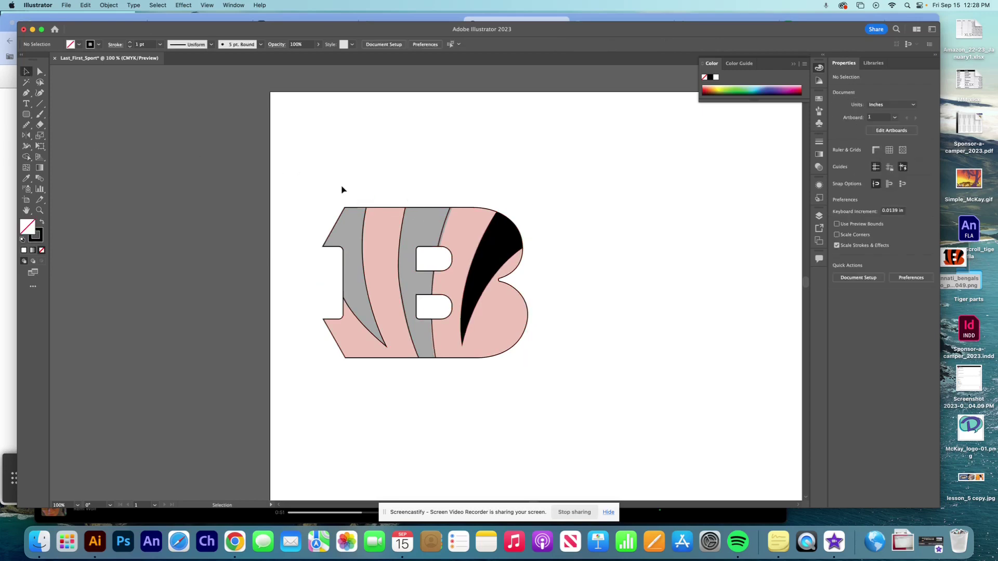
left_click_drag(331, 187, 599, 436)
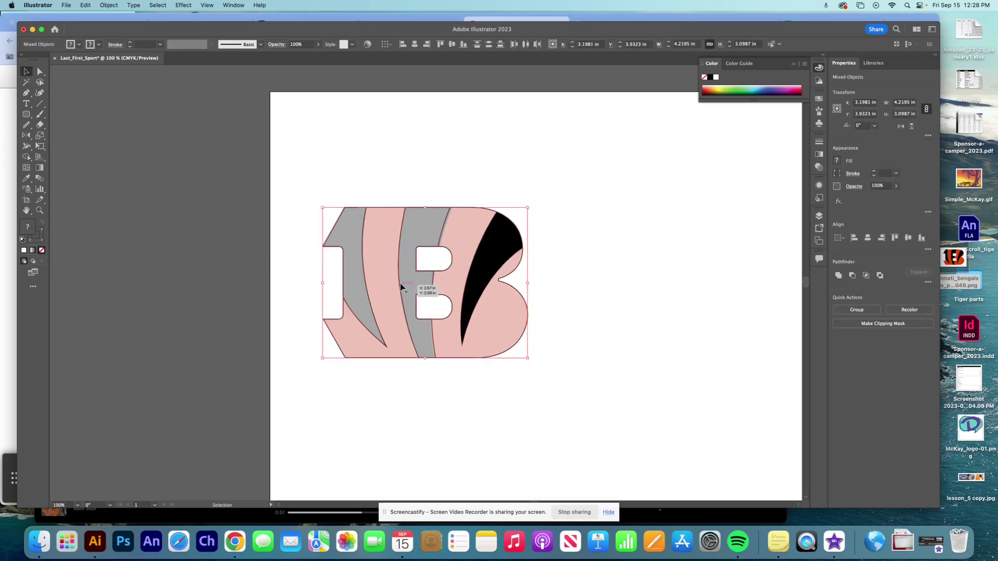
left_click_drag(401, 286, 634, 286)
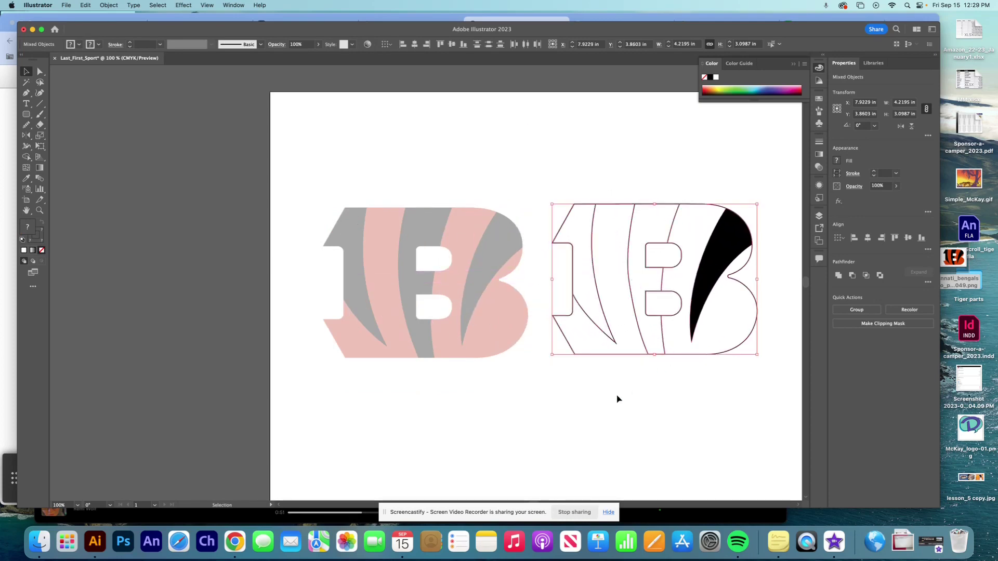
scroll(607, 400, "right", 2)
scroll(607, 400, "right", 10)
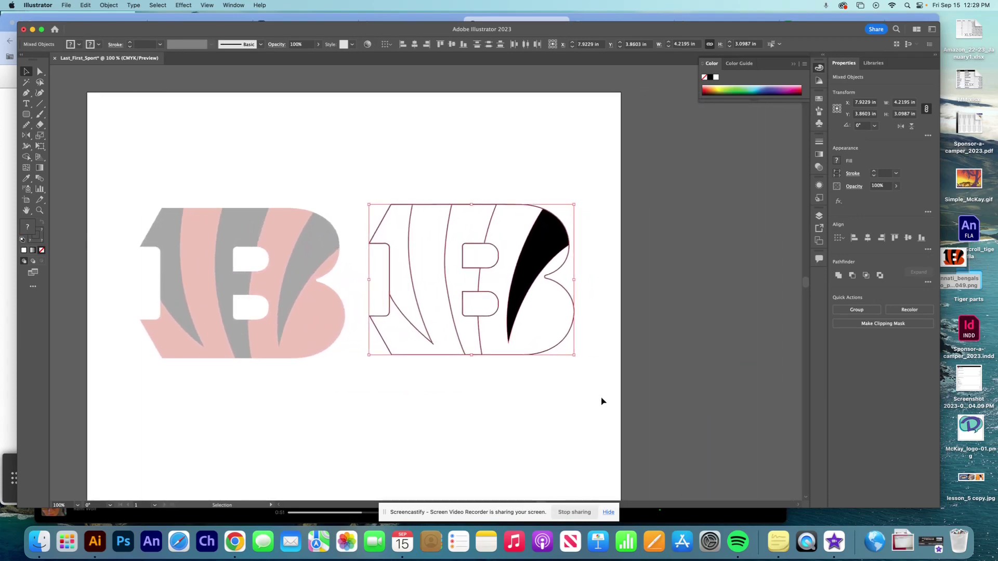
Step: Shift the whole traced logo slightly down so it lines up with the template's height
left_click(385, 411)
left_click_drag(381, 194, 631, 457)
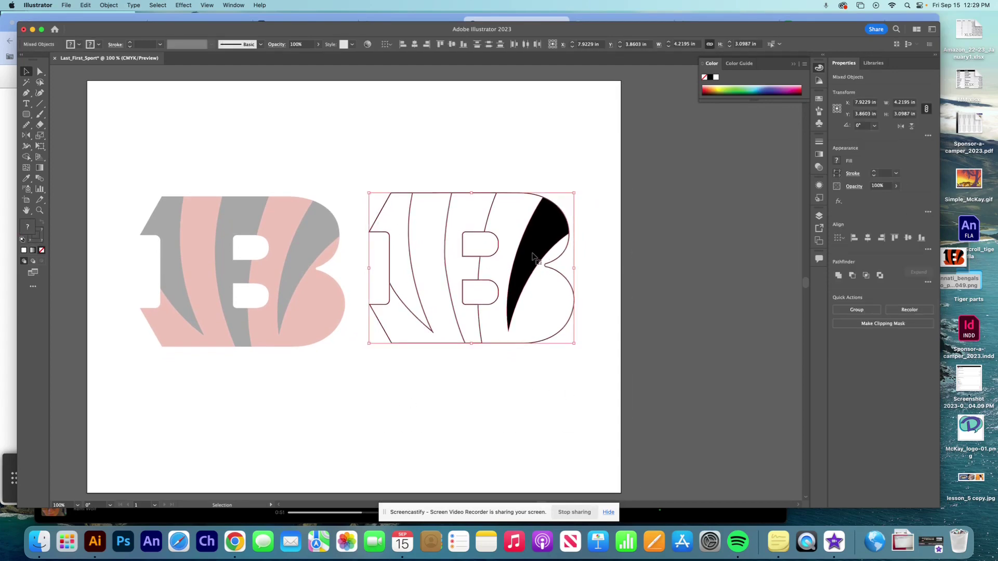
left_click_drag(533, 256, 533, 260)
left_click(384, 169)
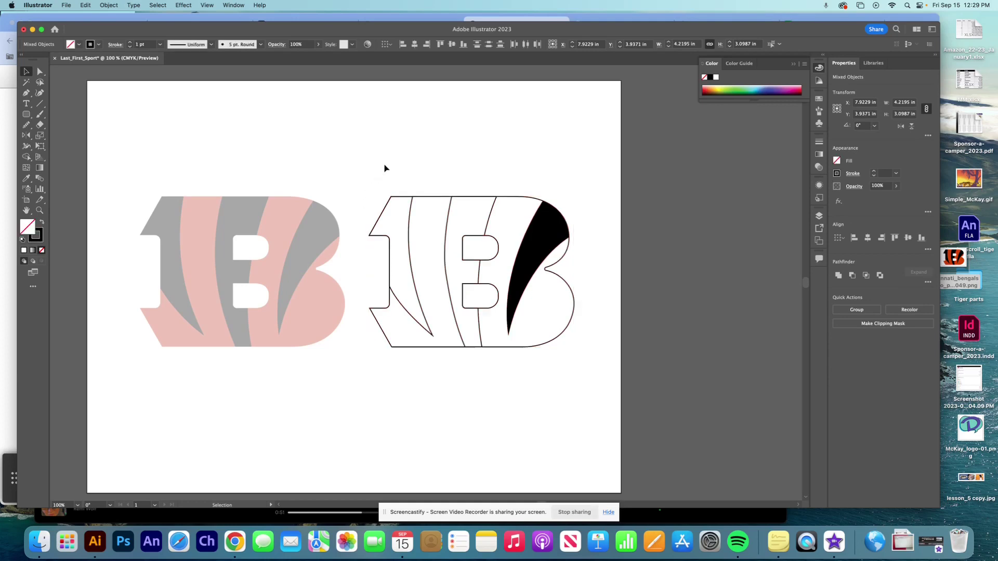
Step: Select the linked template image on Layer 1 and set its opacity to 100%
left_click(819, 215)
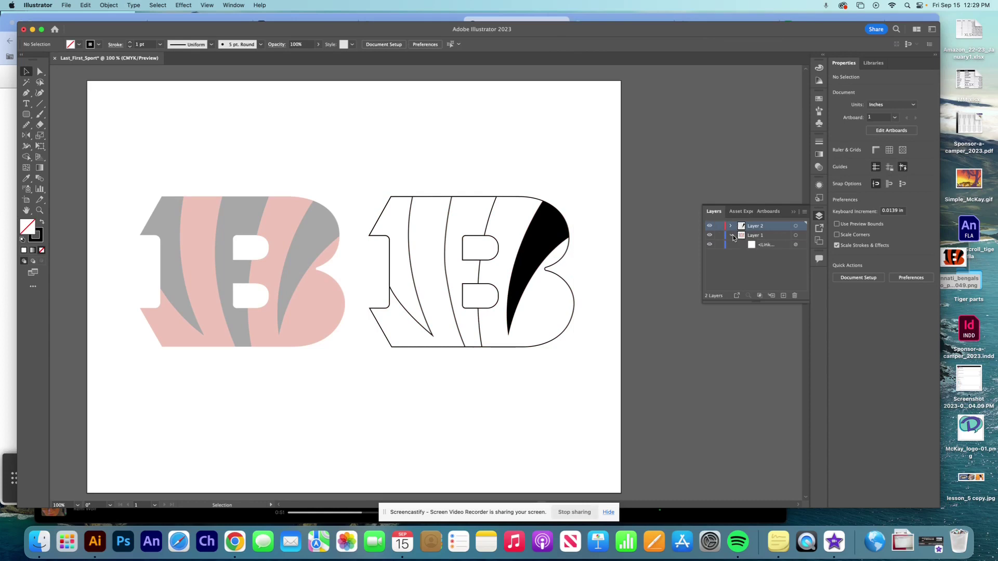
left_click(730, 235)
left_click(803, 248)
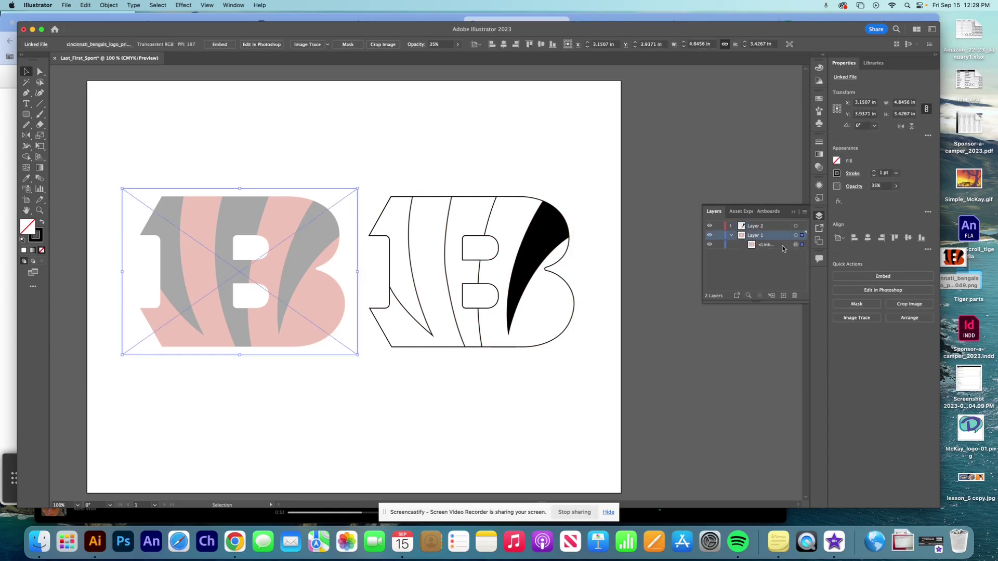
left_click(307, 156)
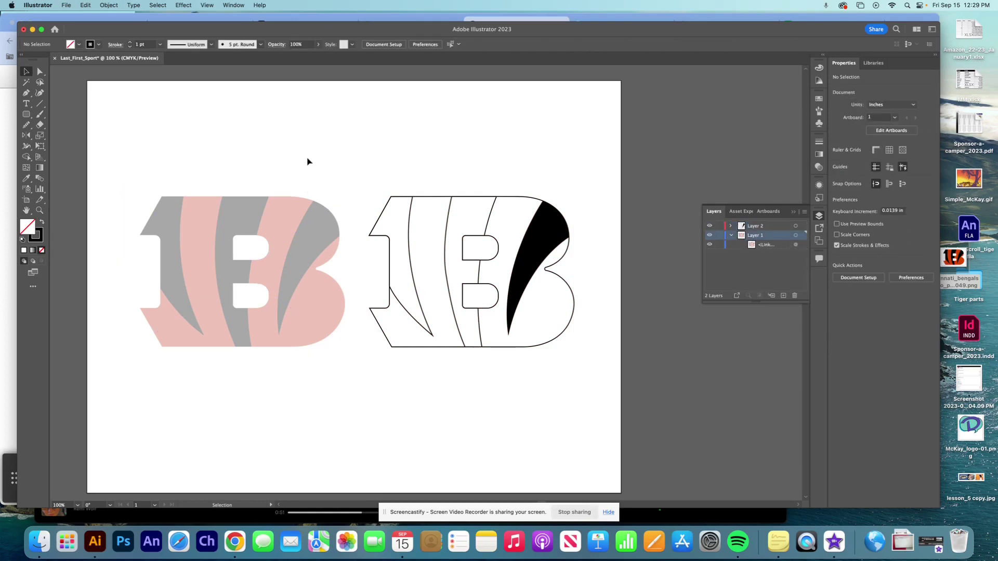
left_click(244, 263)
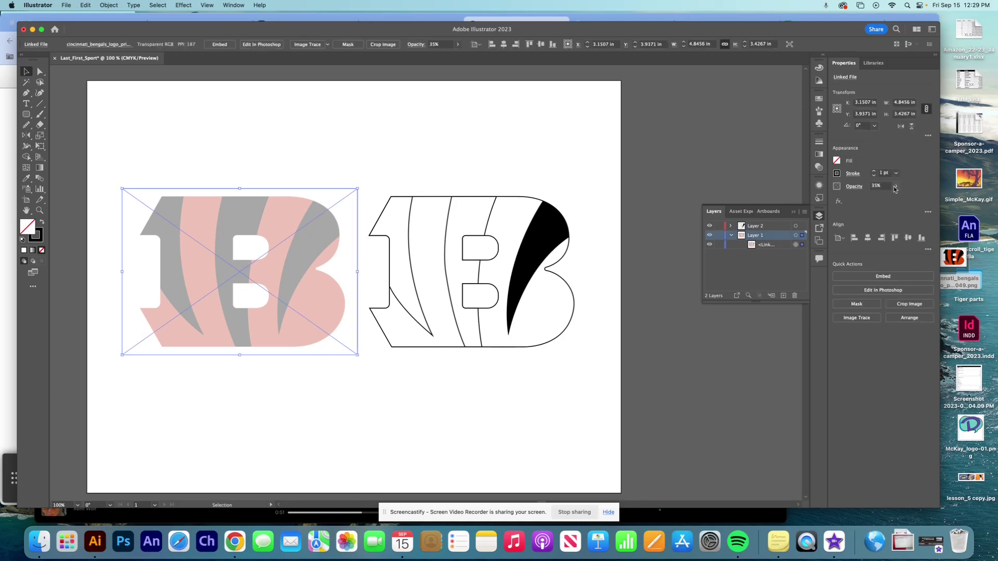
left_click(896, 186)
left_click_drag(873, 198, 928, 198)
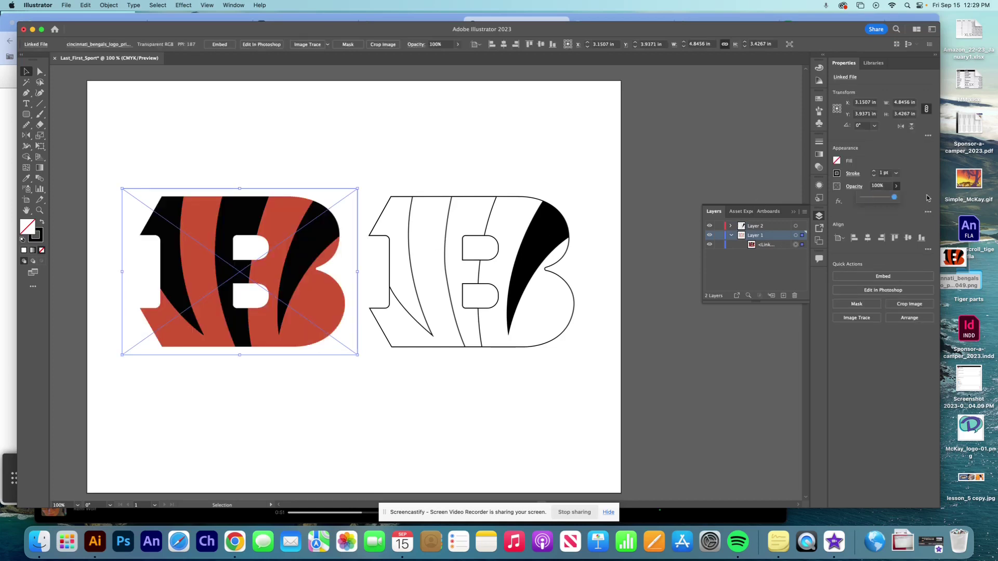
left_click(565, 154)
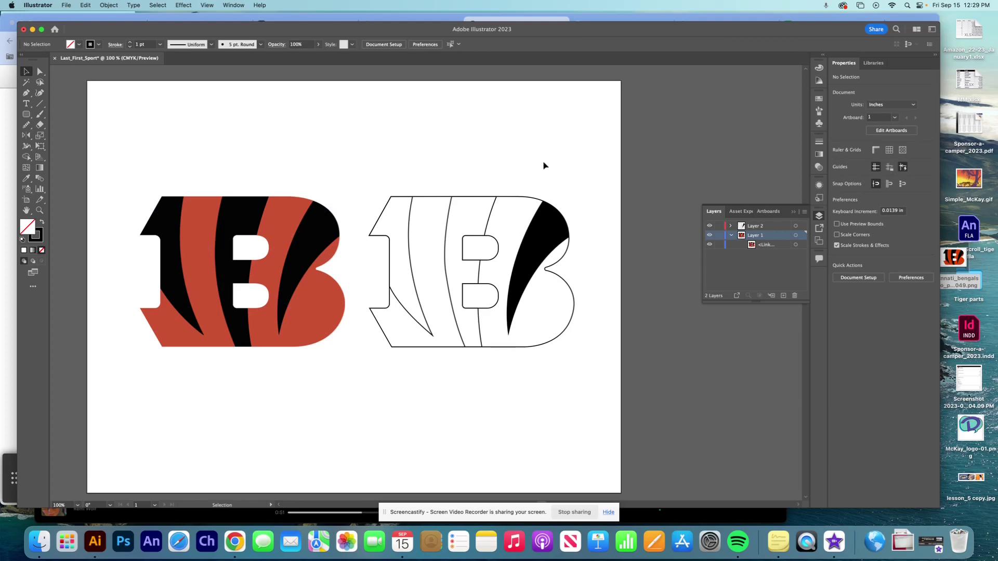
Step: Fill the traced B shape with the orange-red sampled from the template image using the Eyedropper tool
left_click(517, 200)
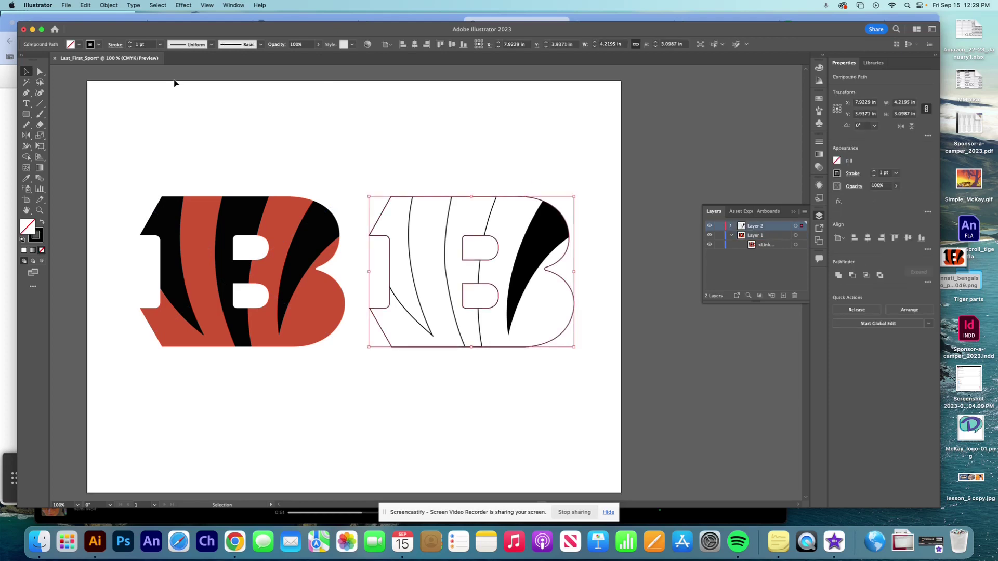
left_click(26, 178)
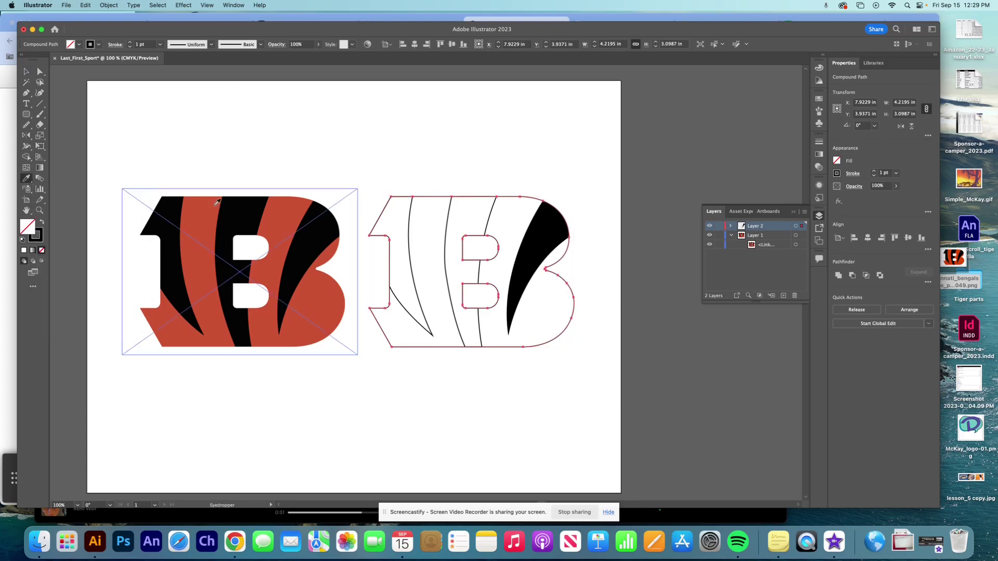
left_click(292, 205)
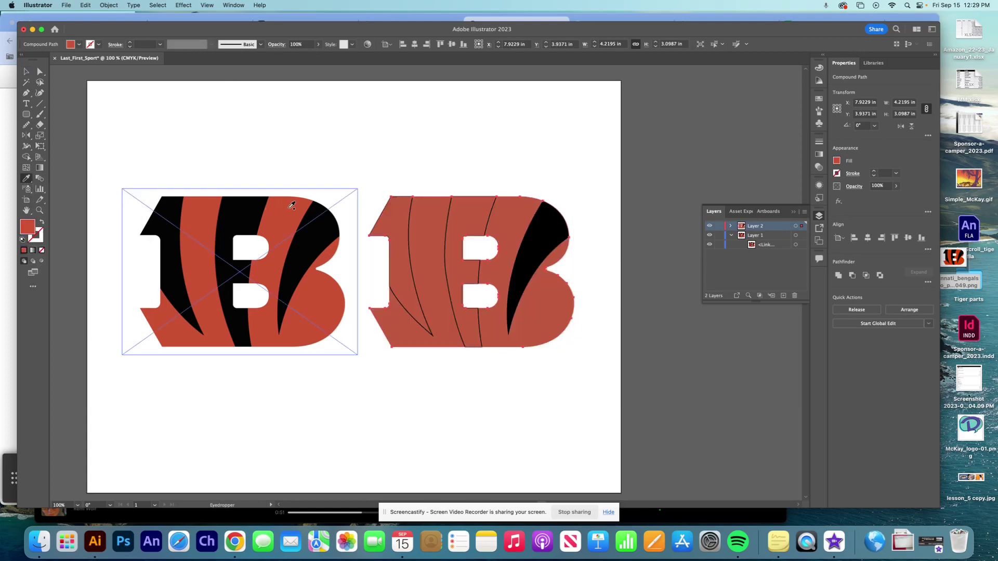
left_click(26, 71)
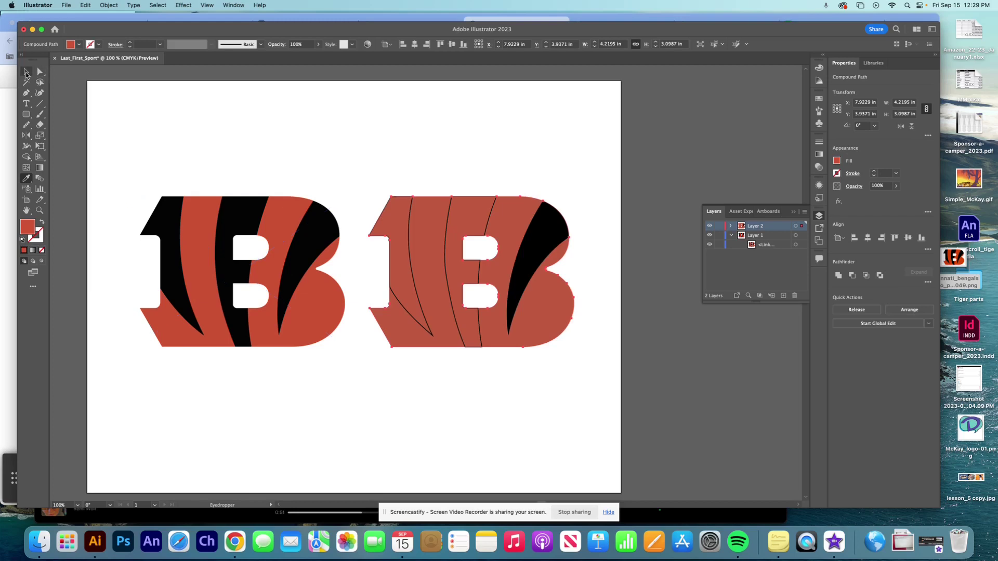
Step: Fill the traced left stripe with the black sampled from the template image
left_click(409, 240)
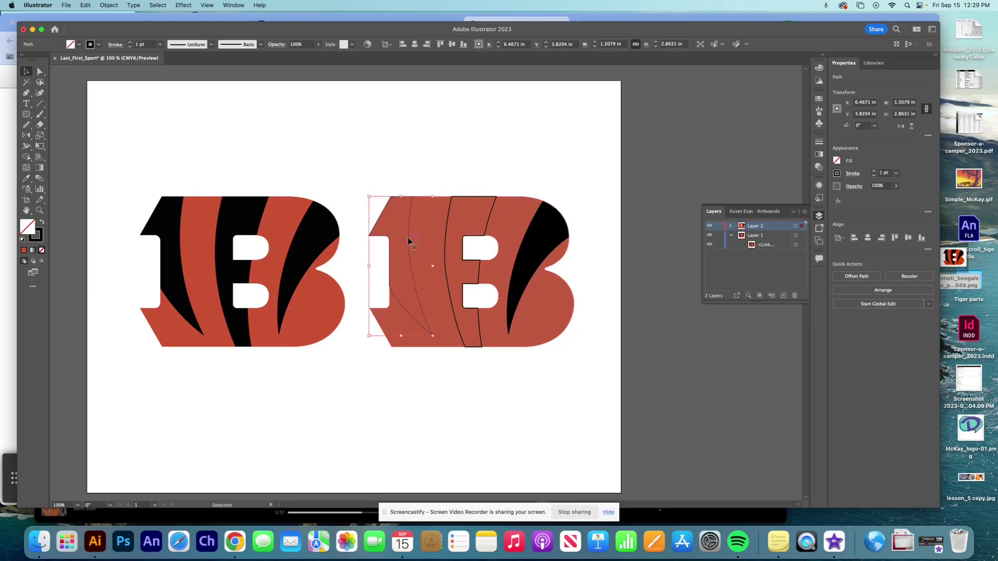
key("i")
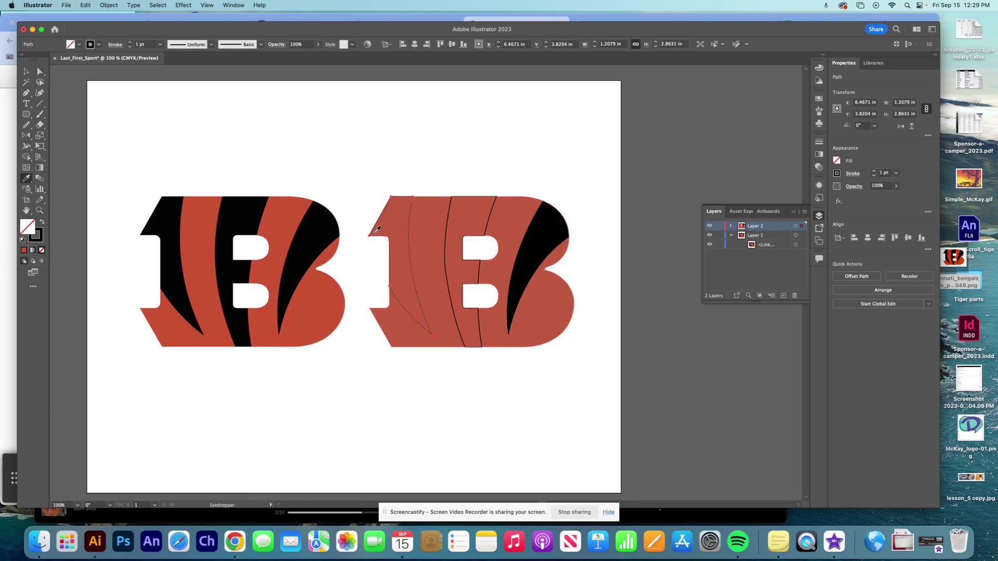
left_click(180, 204)
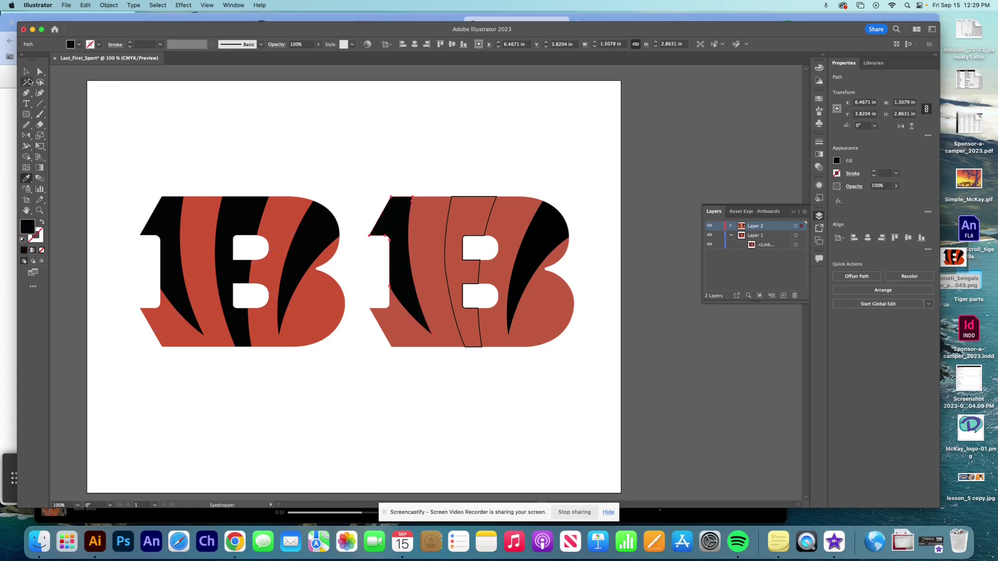
left_click(26, 71)
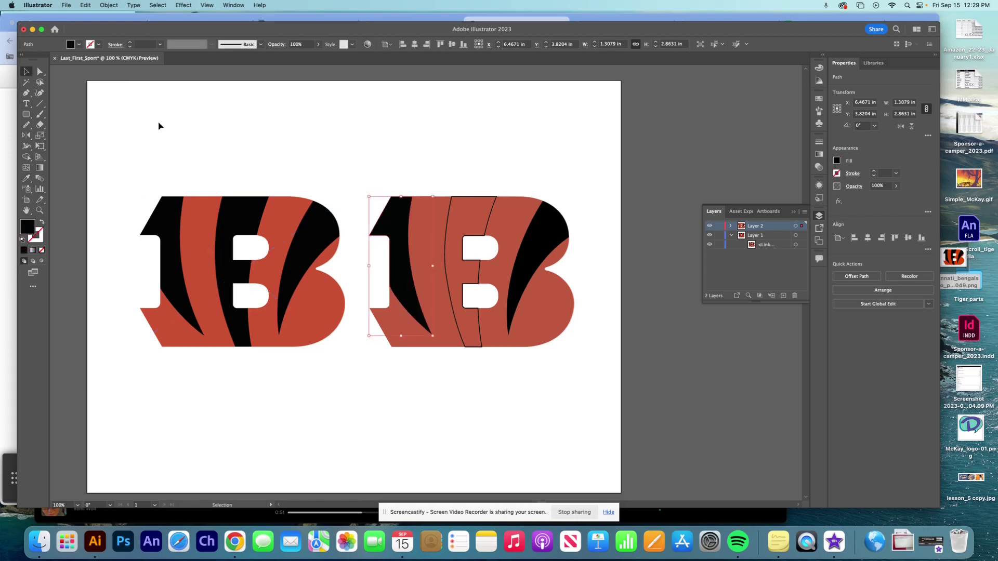
Step: Fill the traced middle stripe with the template's black using the Eyedropper tool, and deselect it
left_click(488, 224)
left_click(26, 178)
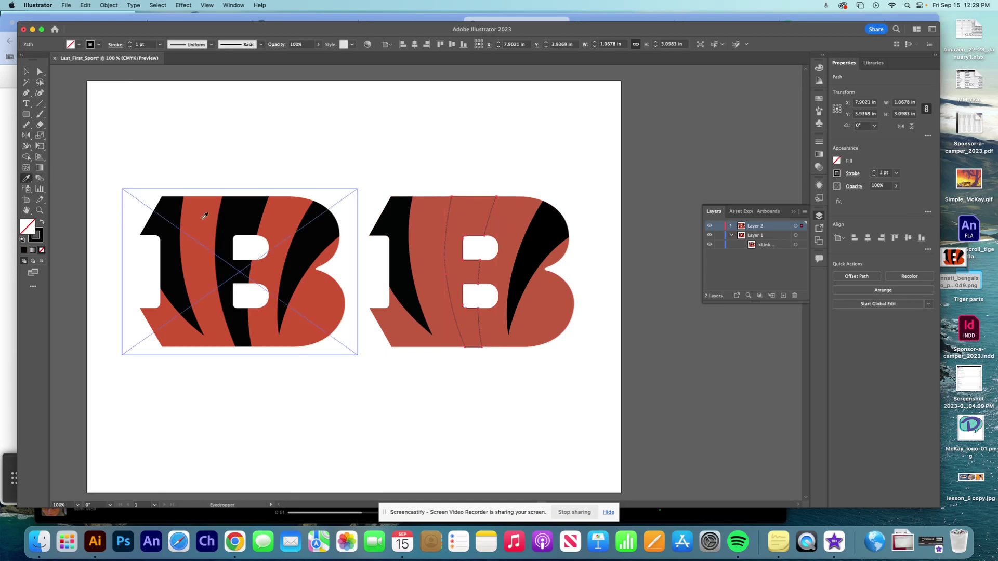
left_click(250, 213)
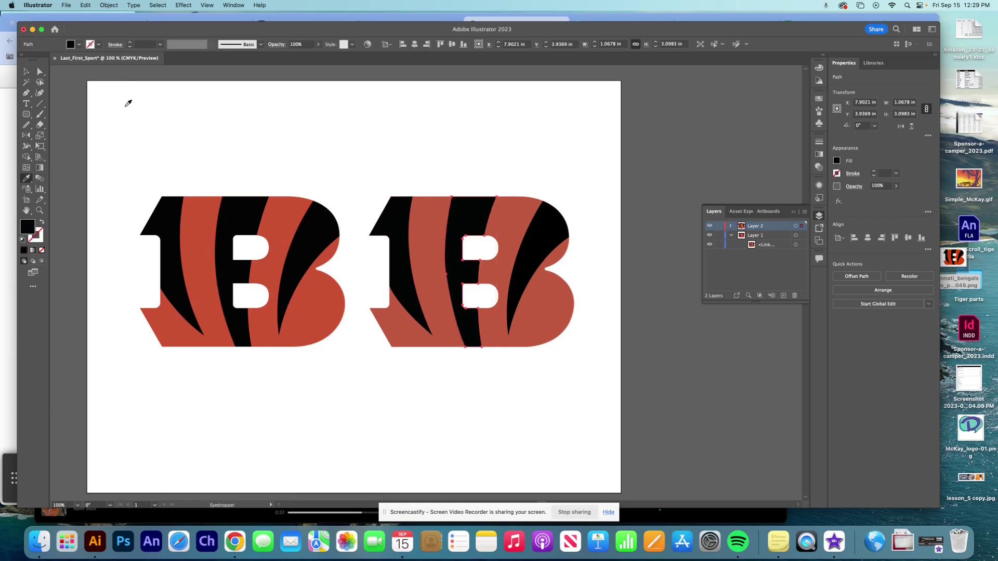
left_click(26, 71)
left_click(250, 137)
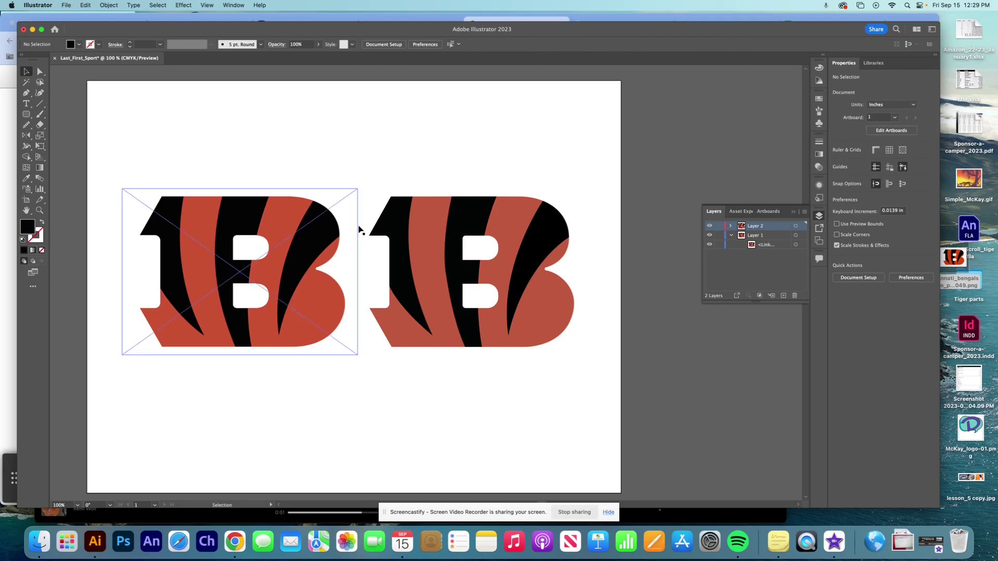
left_click(424, 229)
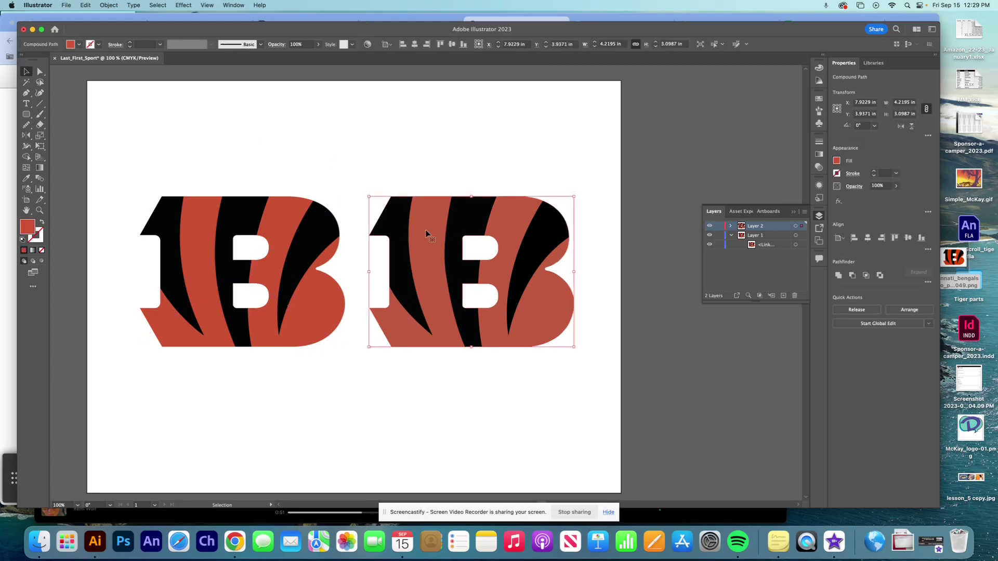
left_click(26, 179)
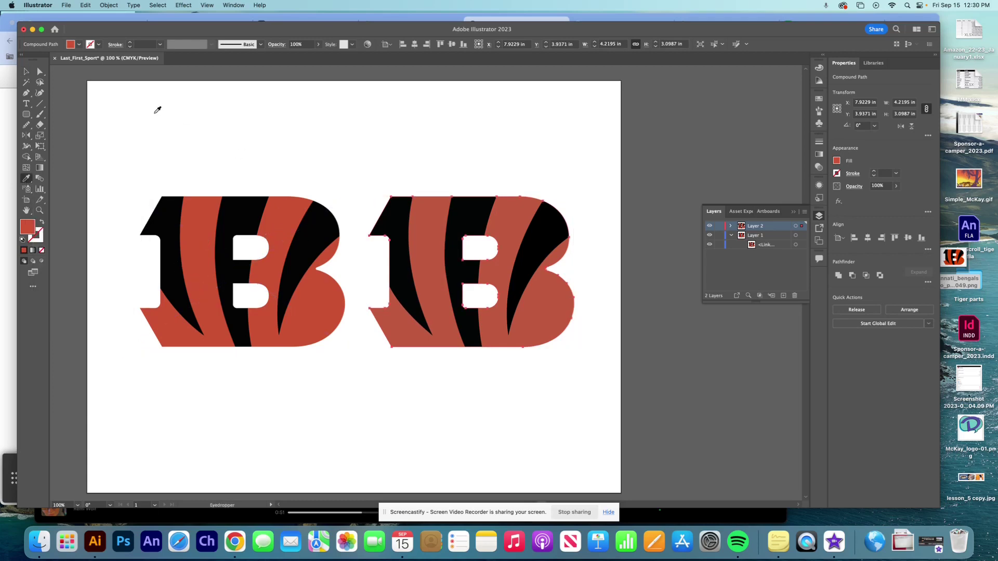
left_click(26, 71)
left_click(248, 150)
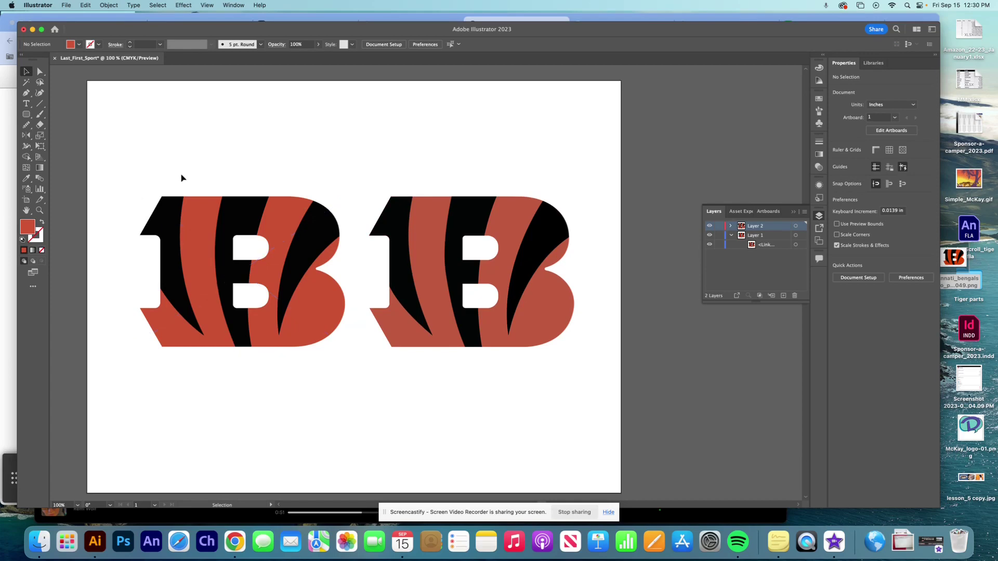
Step: Add a text label reading "Vector/ Original" below the left logo and move it slightly closer to the artwork
left_click(26, 103)
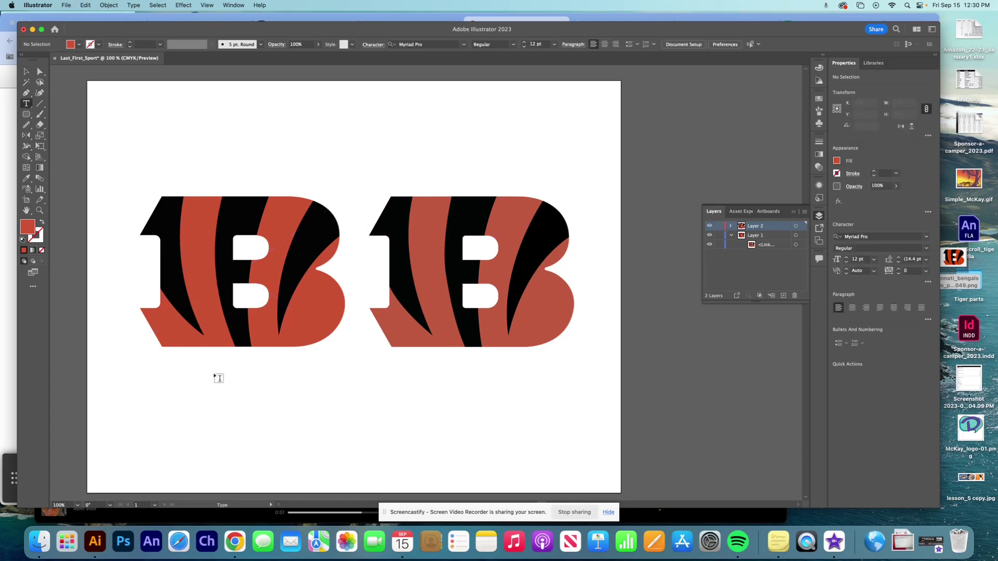
left_click(201, 386)
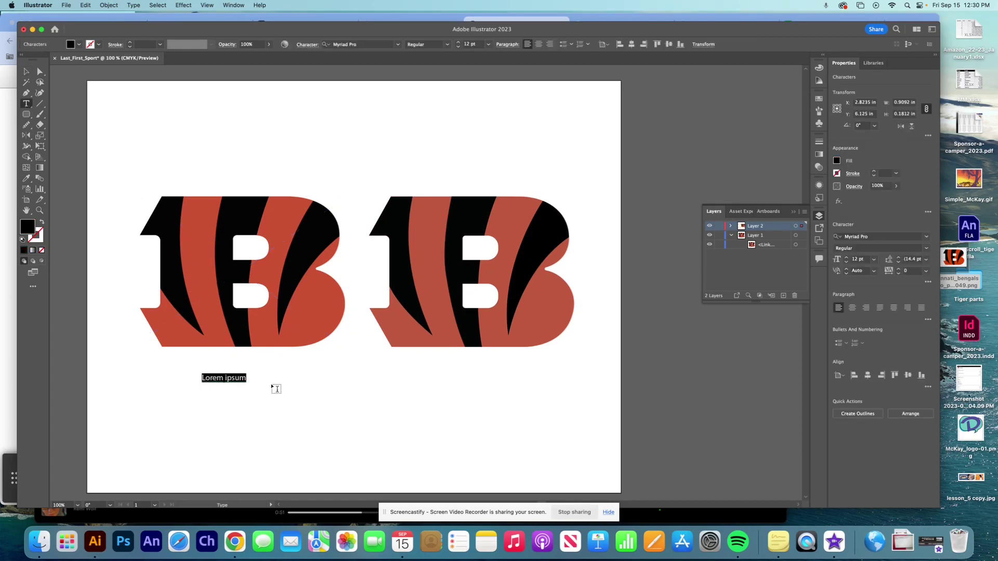
type("V")
key("BackSpace")
type("Vector")
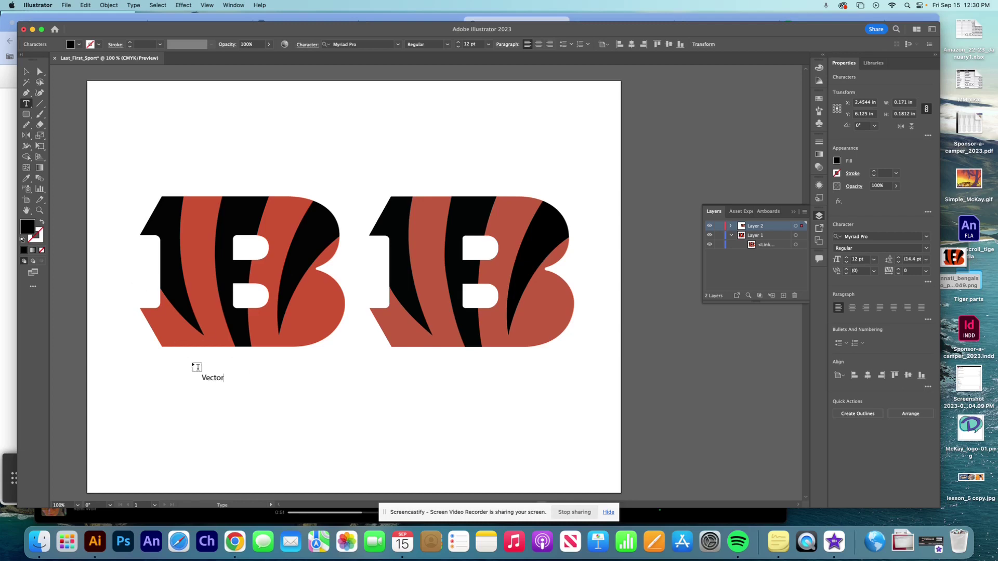
type("/ Orgi")
key("BackSpace")
key("BackSpace")
key("BackSpace")
type("gin")
key("Escape")
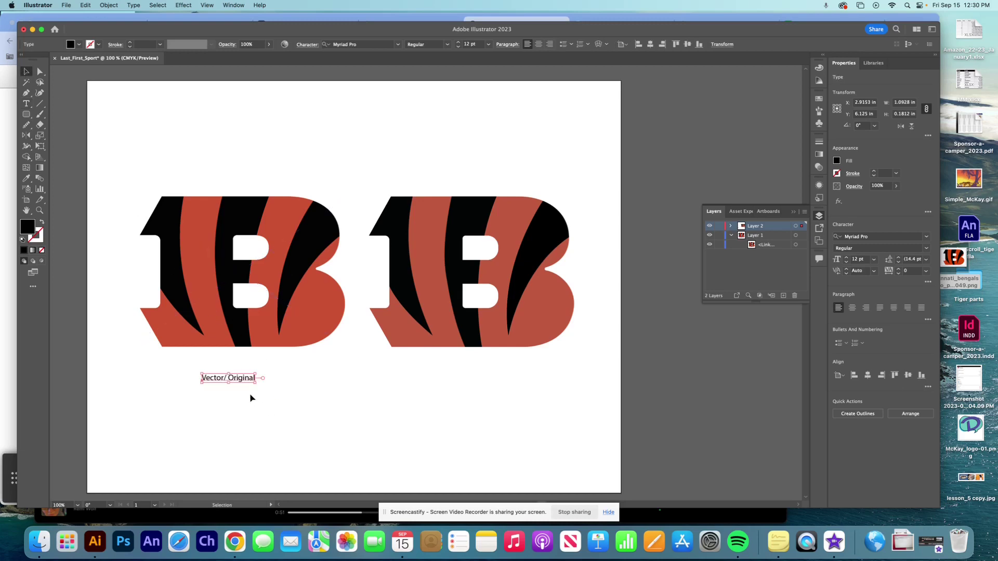
left_click_drag(239, 380, 248, 374)
left_click_drag(247, 375, 248, 374)
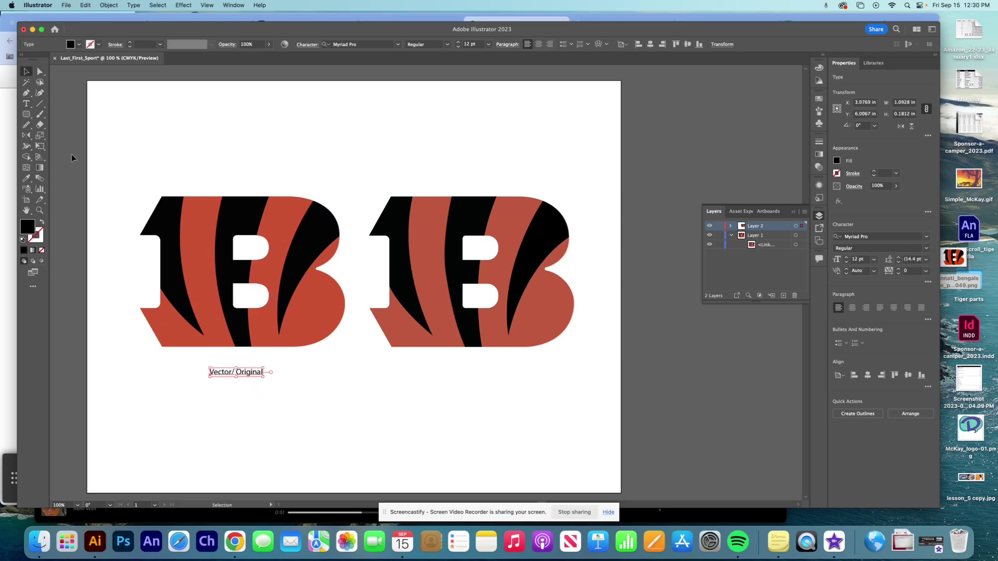
Step: Move the word "Vector" into a new text label below the right logo, leaving "Original" under the left logo
left_click(26, 104)
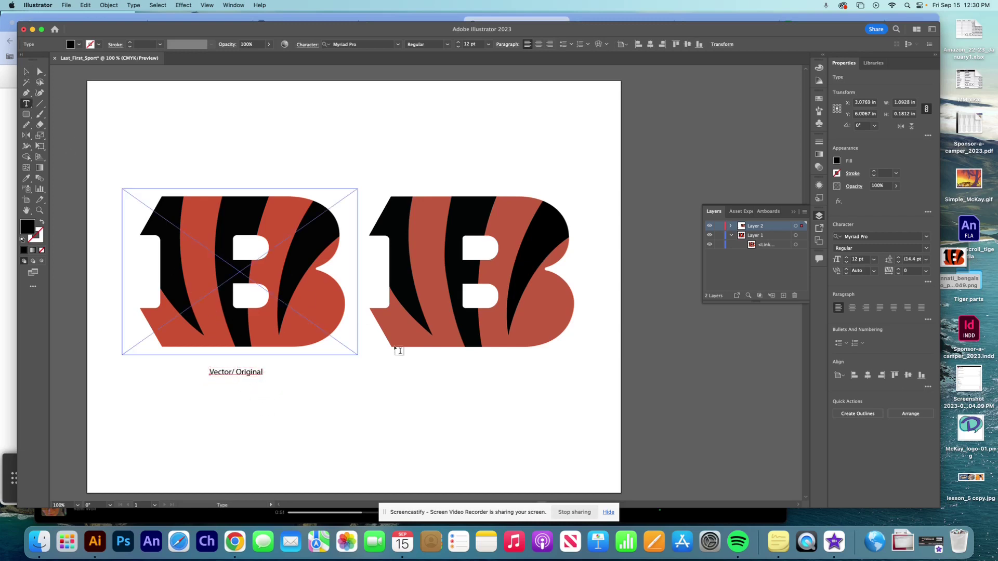
left_click(452, 381)
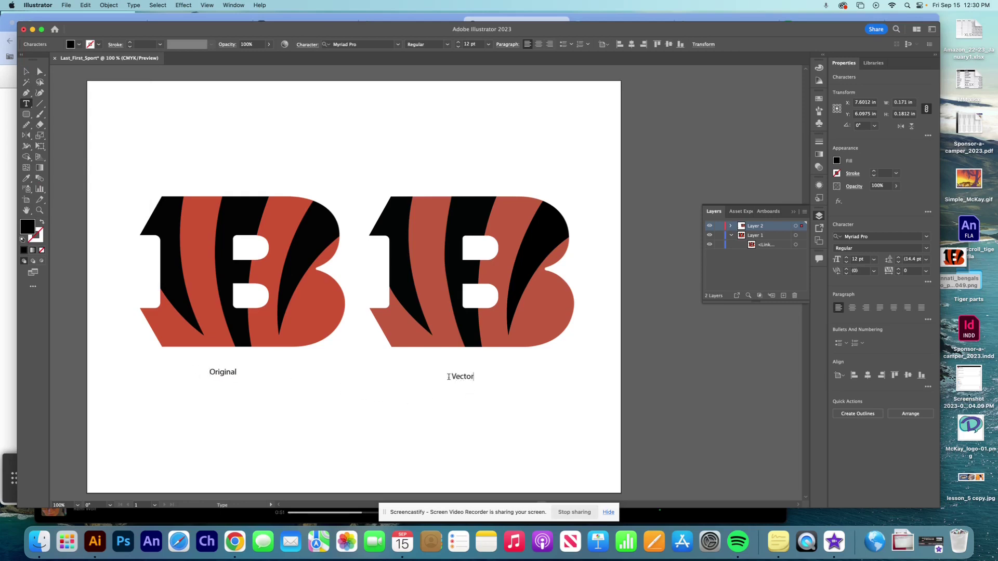
left_click(27, 72)
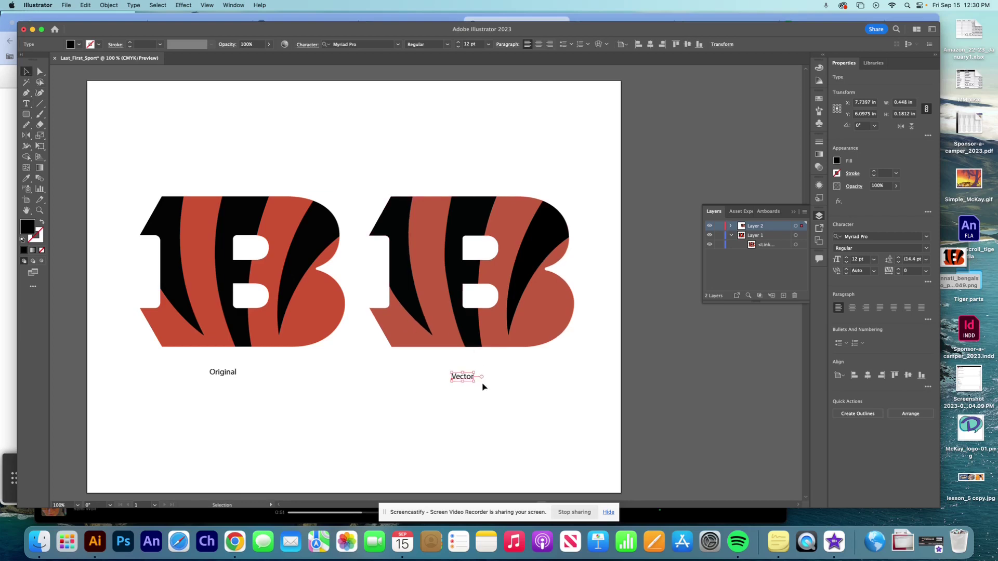
left_click_drag(469, 381, 483, 372)
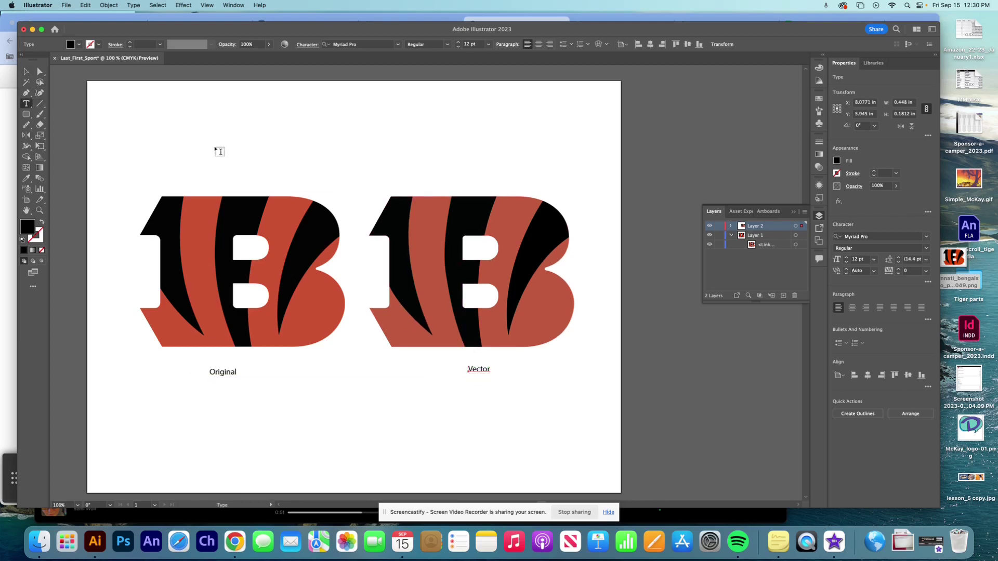
Step: Add the title text "Last_First_Sport" above the logos, move it to the gap between them, and deselect it
left_click(271, 156)
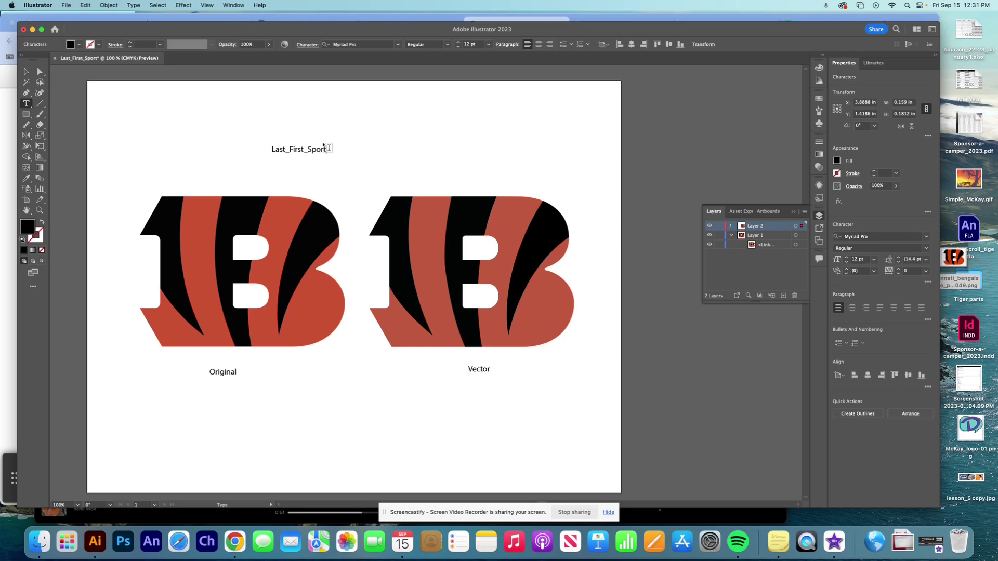
left_click(24, 72)
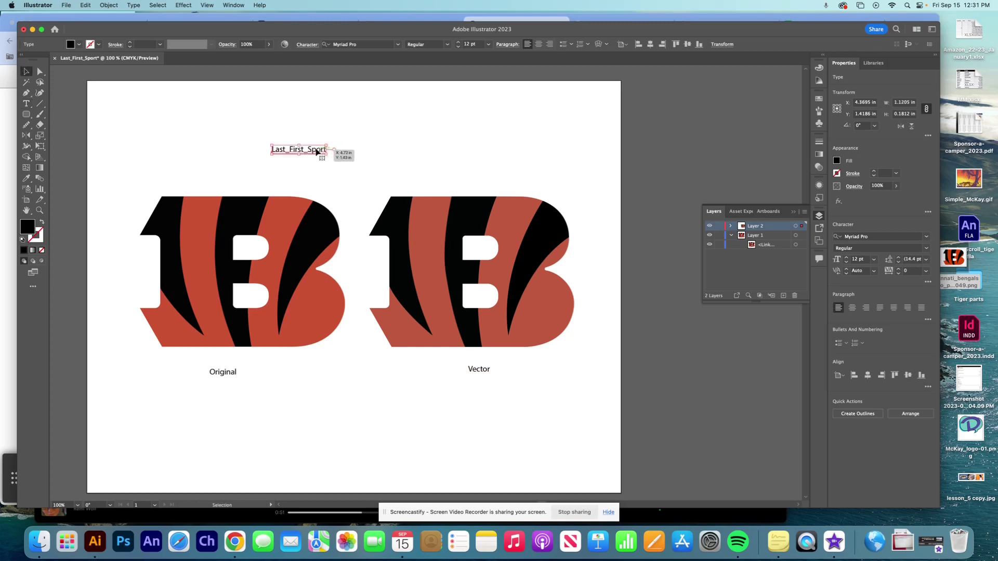
left_click_drag(316, 152, 368, 170)
left_click(406, 152)
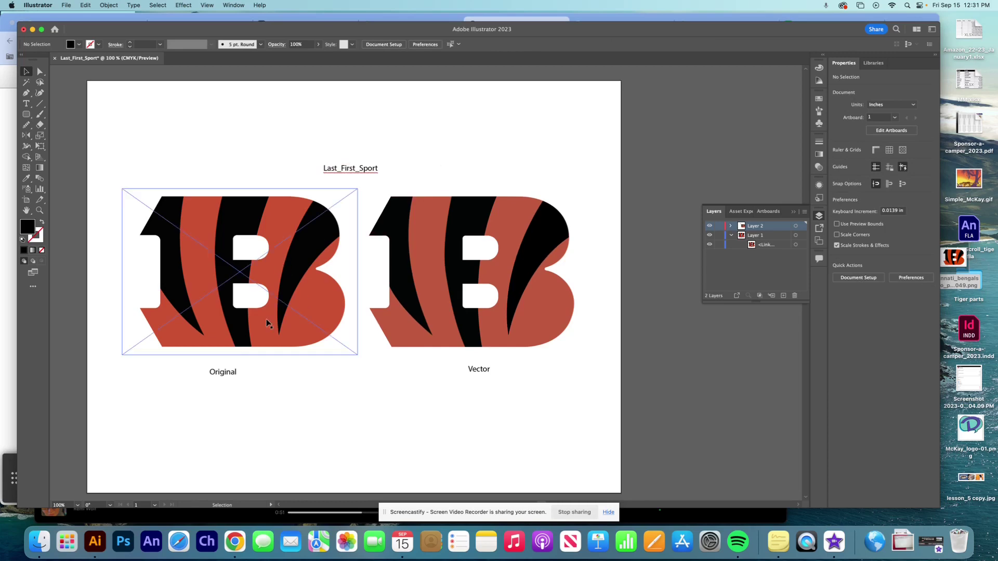
Step: Export the artwork as Last_First_Sport.png in PNG format to the Downloads folder, with Use Artboards enabled
left_click(66, 6)
mouse_move(118, 207)
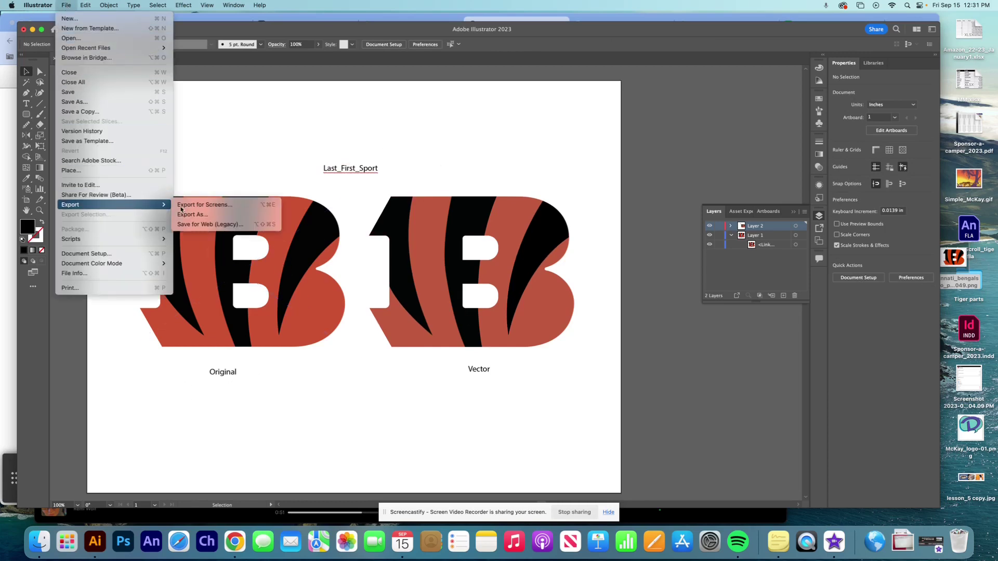
left_click(203, 215)
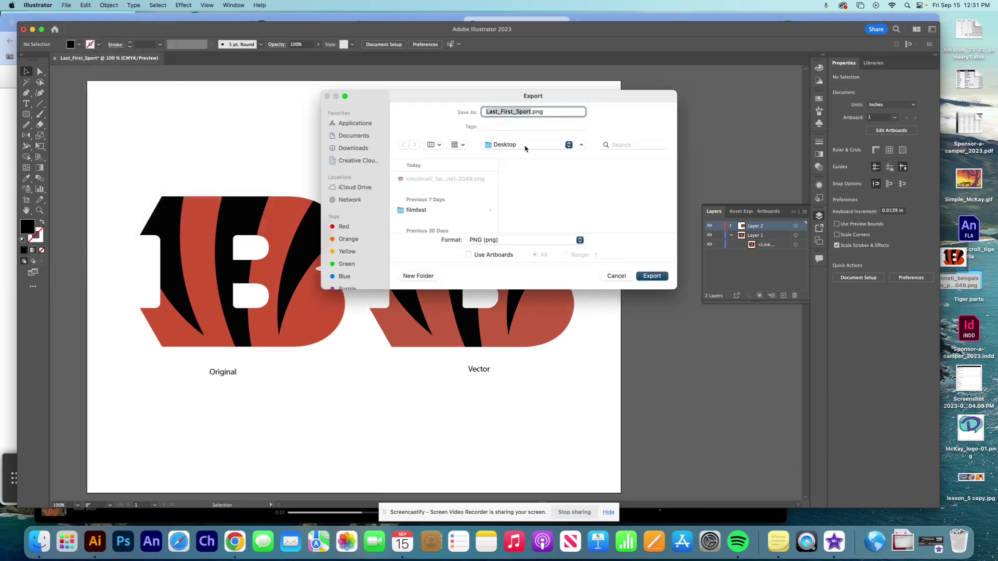
left_click(569, 146)
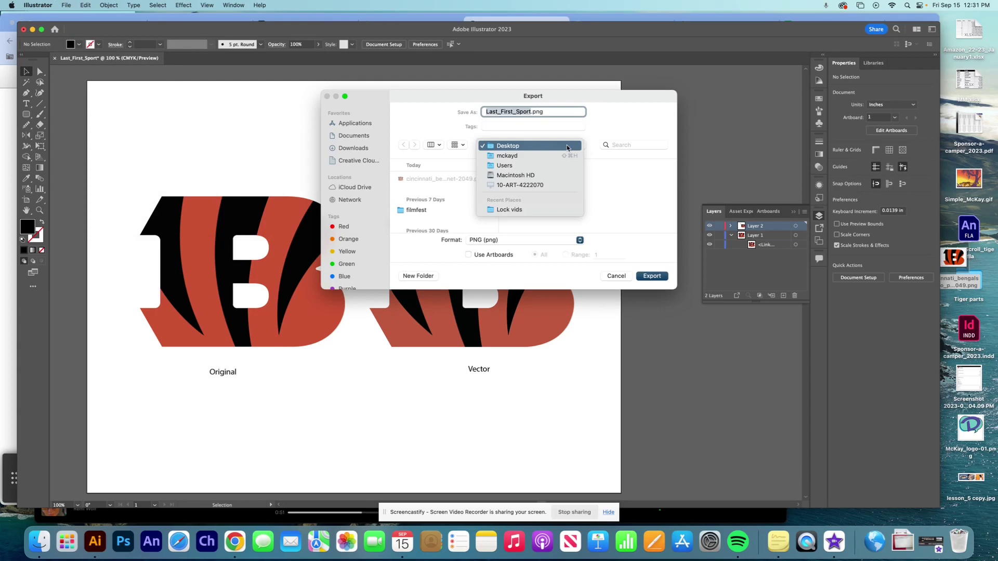
left_click(343, 149)
left_click(345, 150)
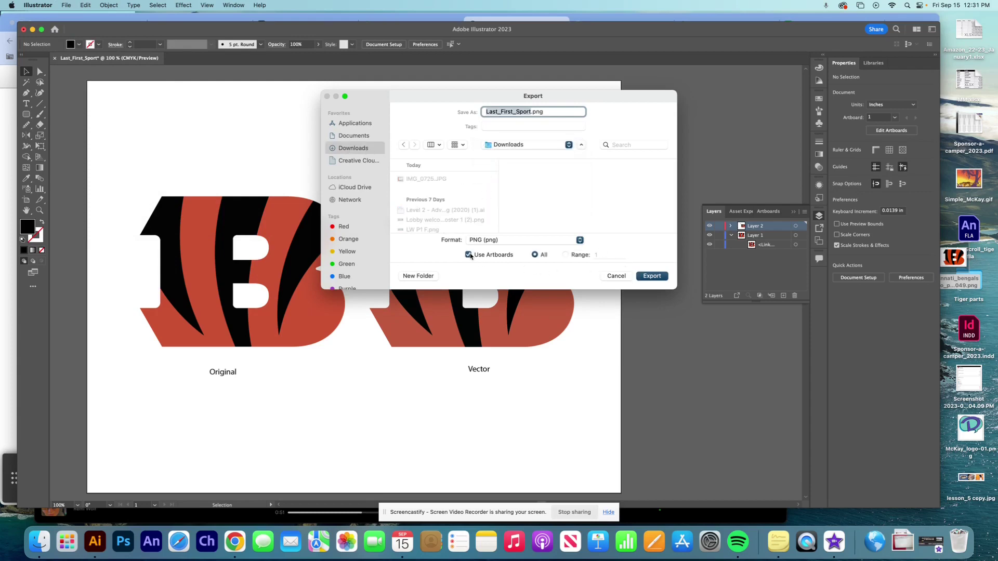
left_click(653, 277)
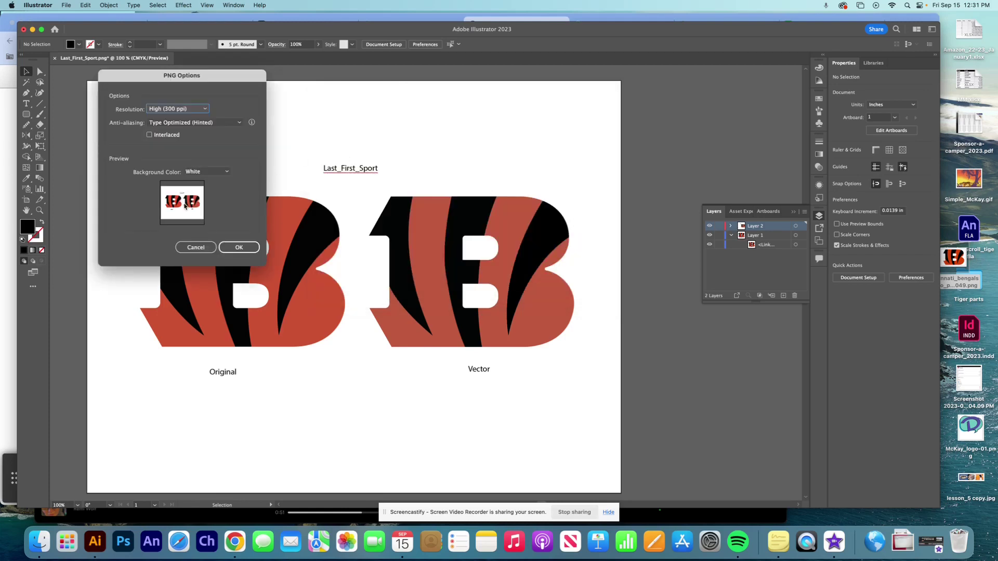
Step: Set the PNG resolution to High (300 ppi) and complete the export
left_click(201, 110)
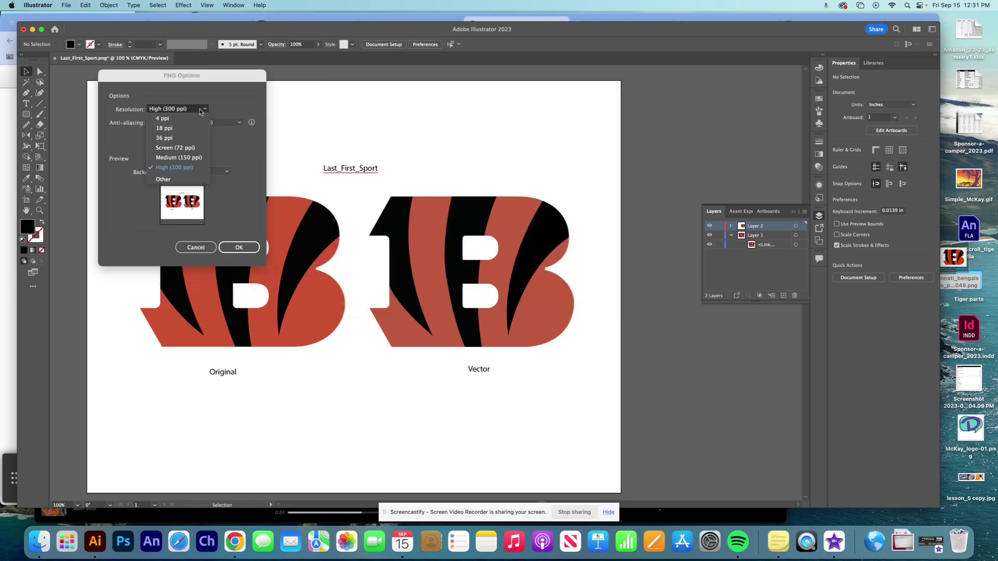
left_click(187, 168)
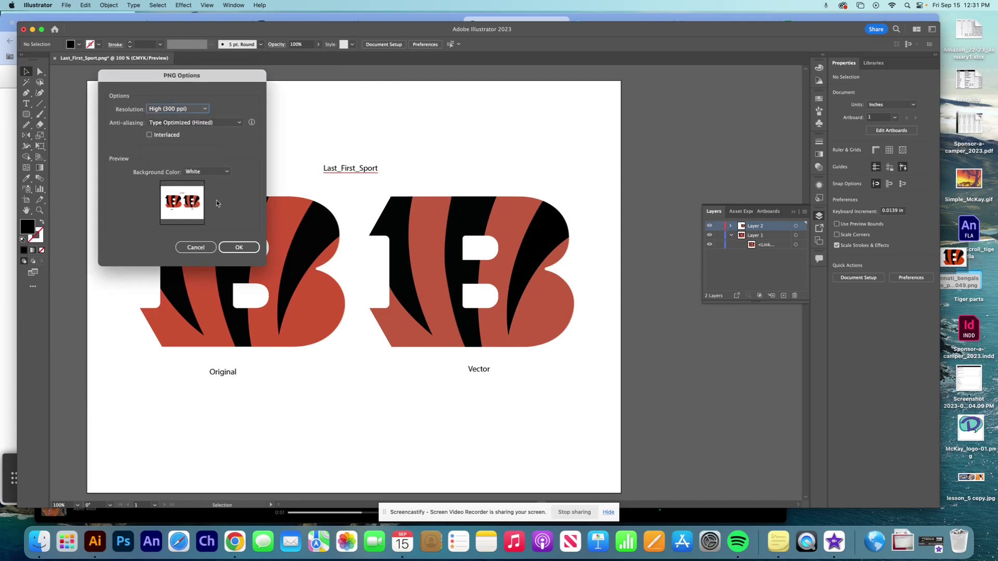
left_click(239, 248)
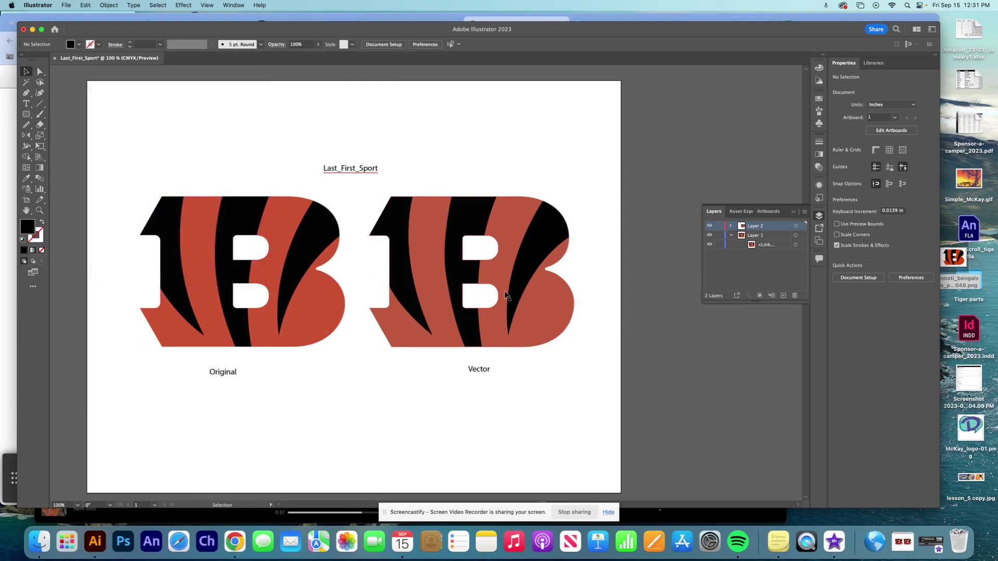
Step: Switch to Chrome, return to the NFL team logos list on SportsLogos.Net, and open the Jacksonville Jaguars logos page
left_click(235, 542)
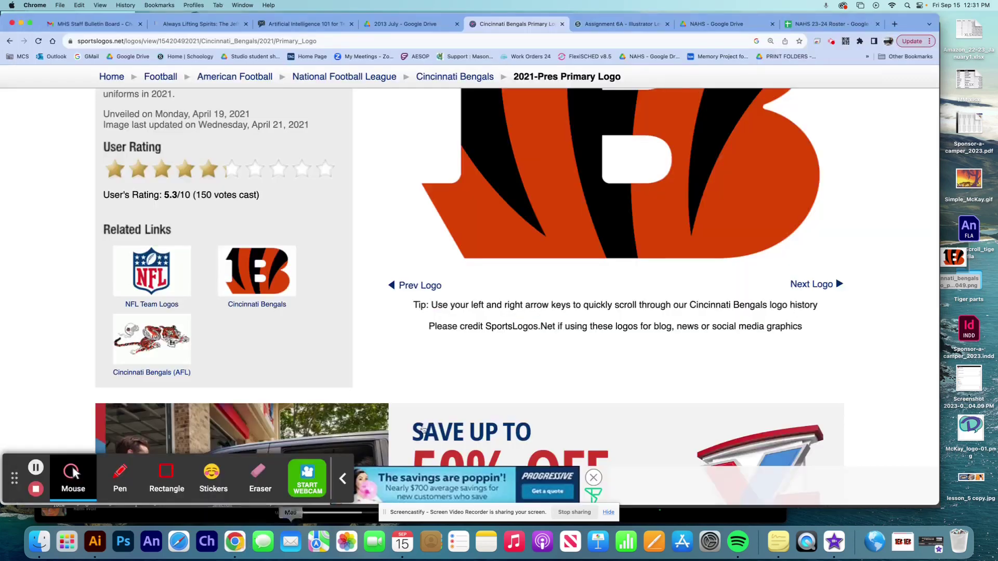
left_click(10, 41)
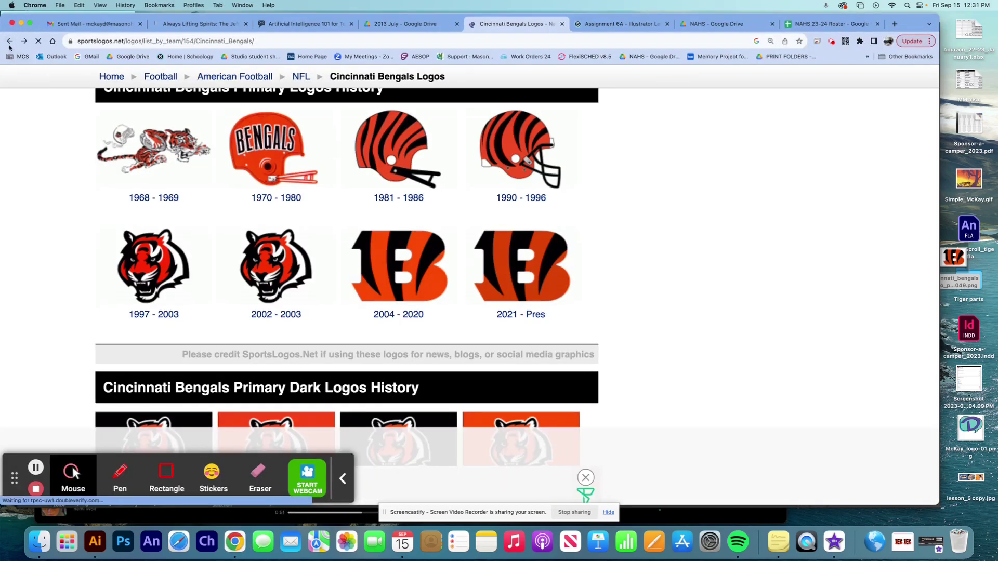
left_click(9, 41)
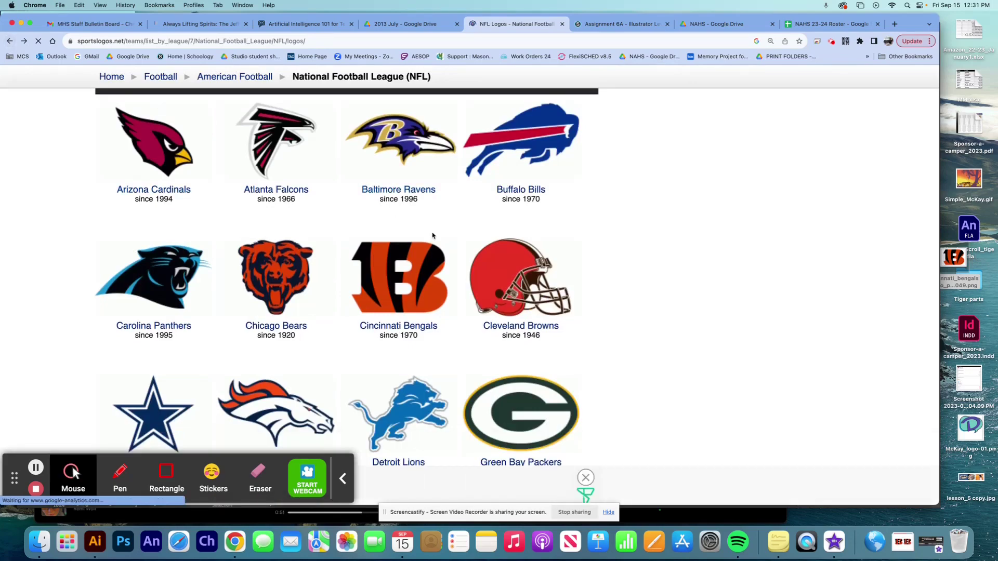
scroll(432, 236, "down", 4)
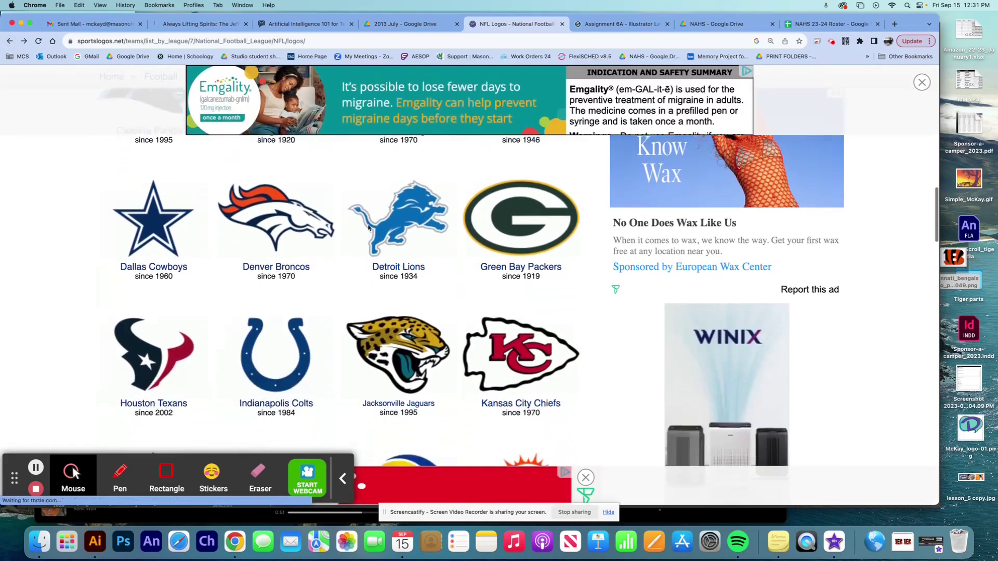
scroll(374, 245, "down", 1)
left_click(405, 329)
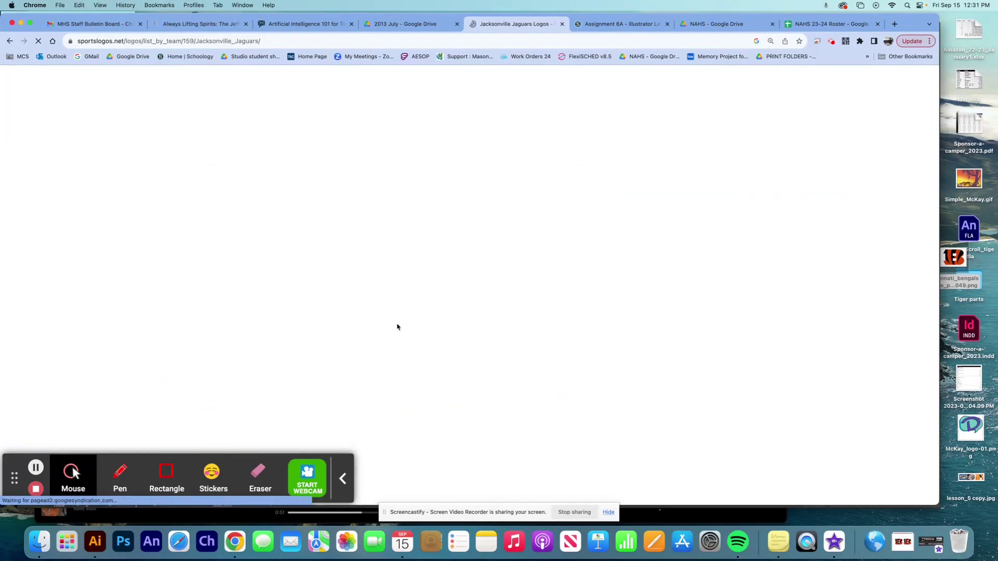
Step: Open the Jaguars' 2013-Pres primary logo and examine the full-size image for its level of detail
scroll(601, 368, "down", 3)
scroll(478, 357, "down", 5)
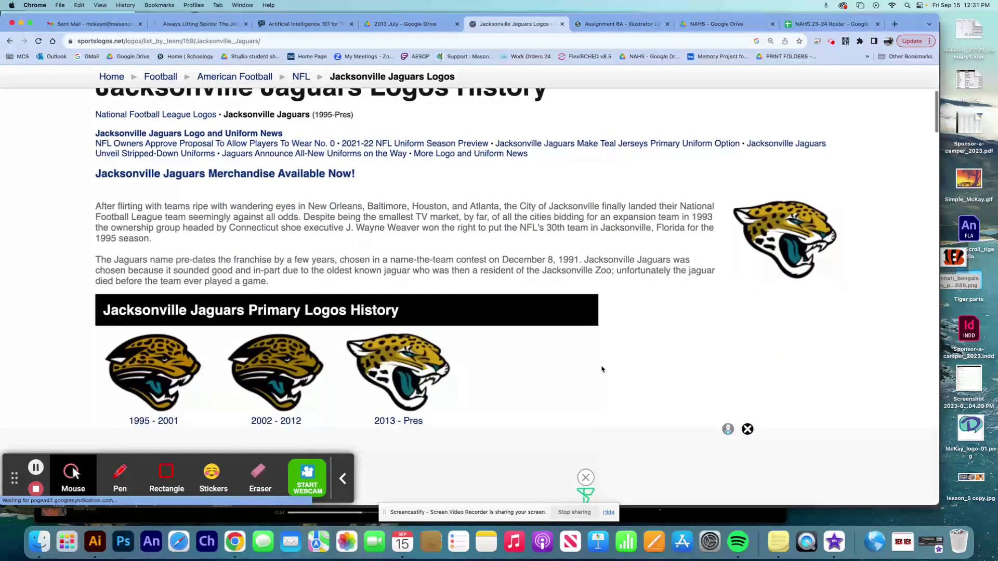
scroll(482, 357, "down", 2)
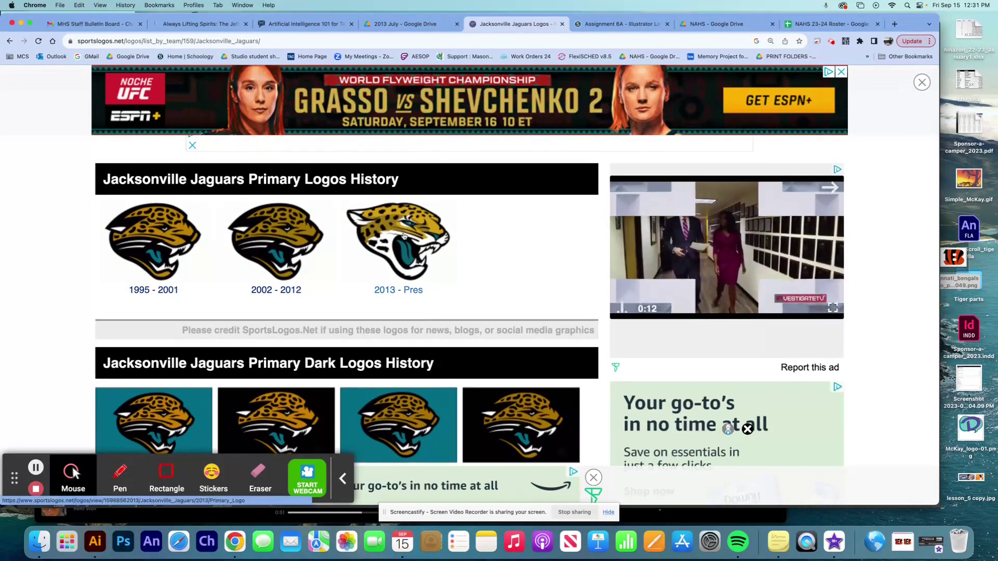
left_click(415, 244)
mouse_move(465, 286)
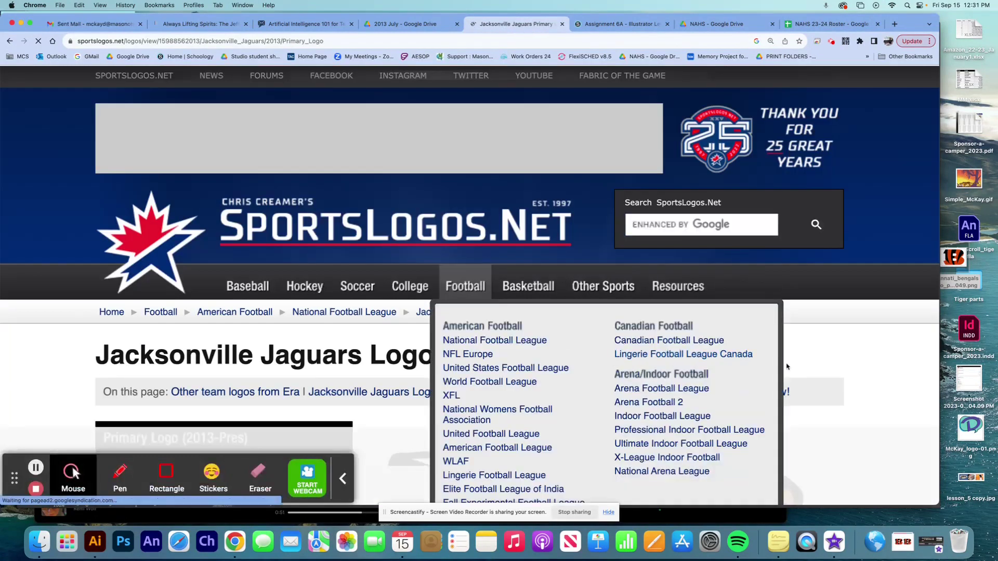
scroll(871, 358, "down", 3)
scroll(866, 372, "down", 10)
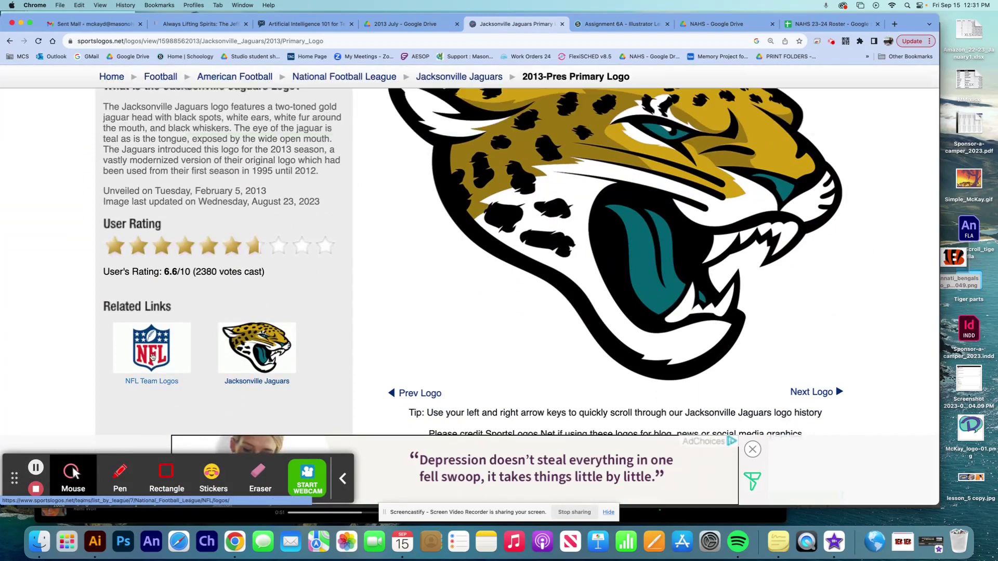
Step: Return to the National Football League logos page and look through the NFL League Related Logos section
left_click(9, 42)
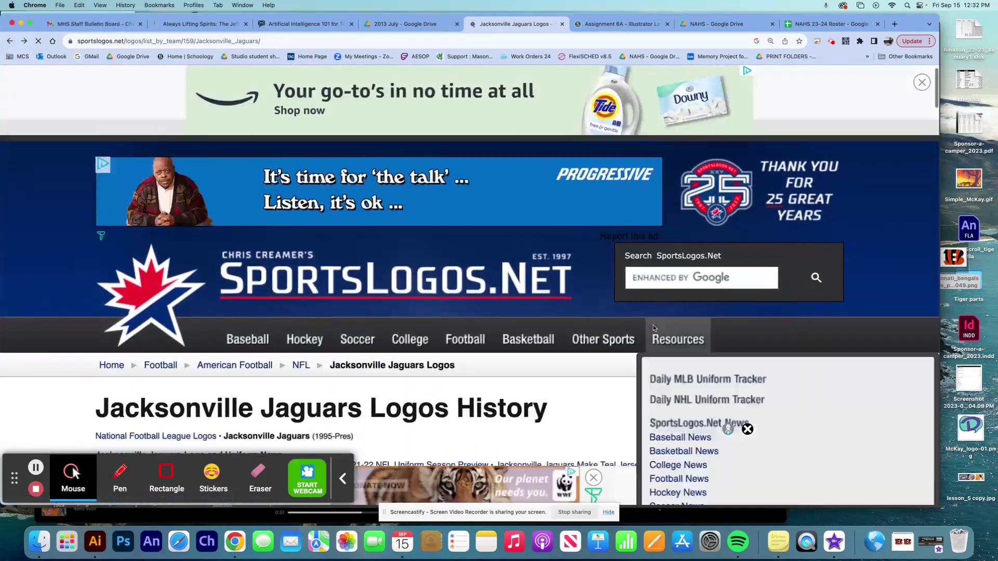
scroll(520, 260, "down", 3)
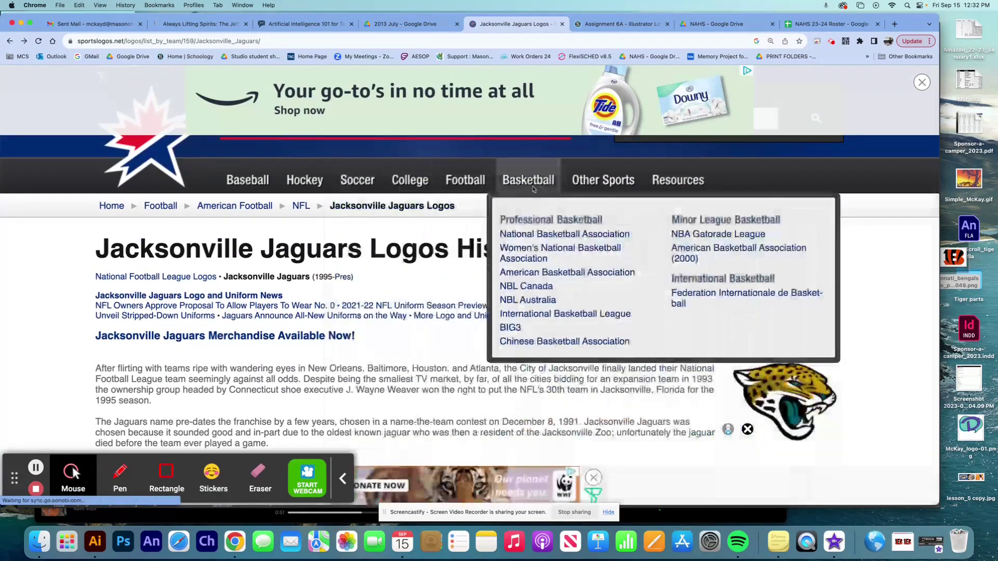
mouse_move(467, 186)
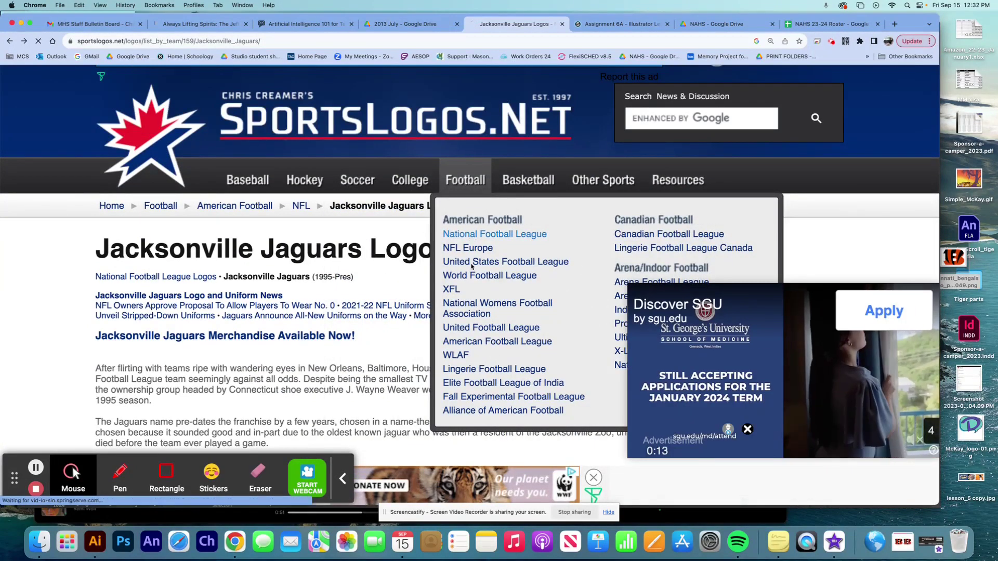
scroll(488, 318, "down", 8)
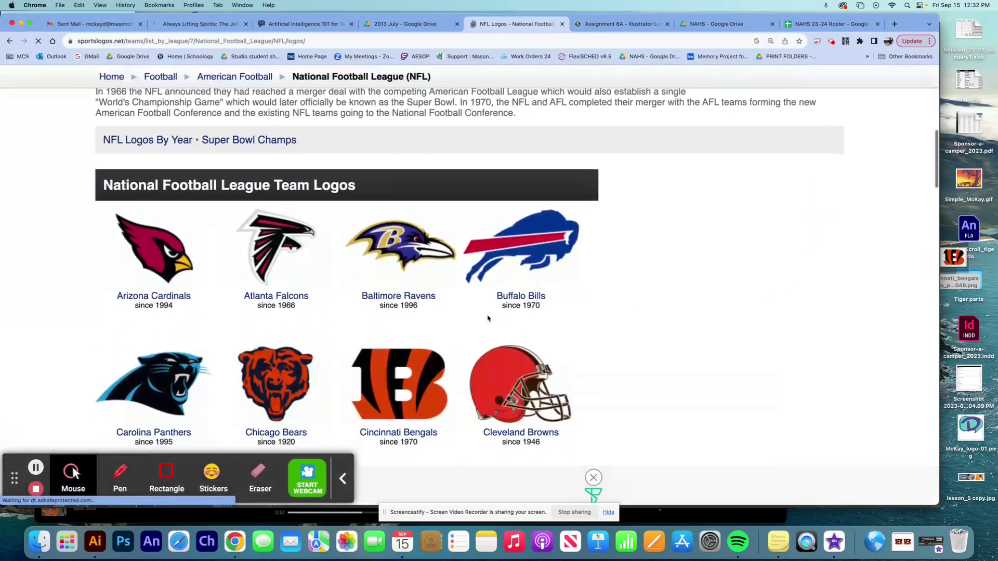
scroll(488, 318, "down", 20)
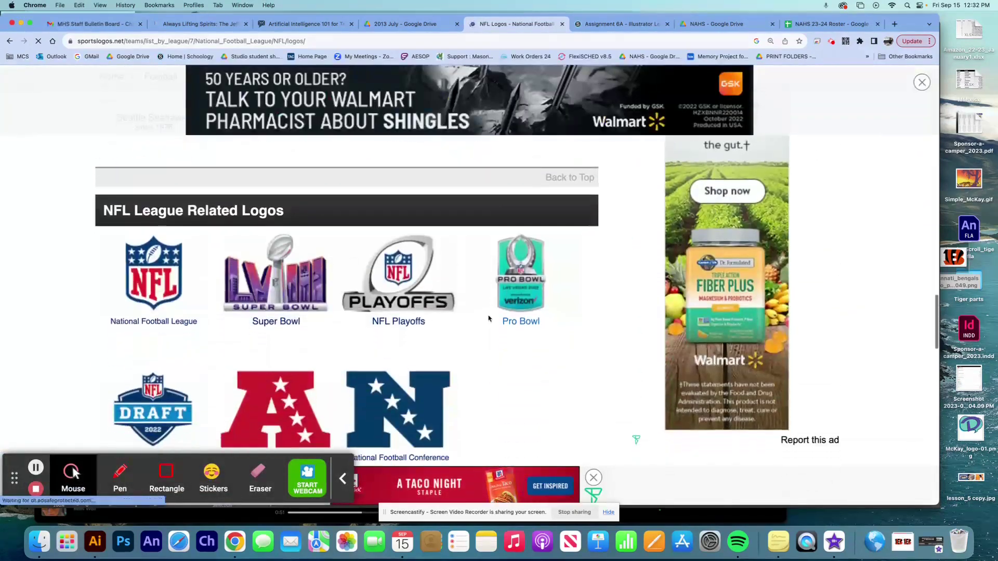
scroll(488, 318, "down", 2)
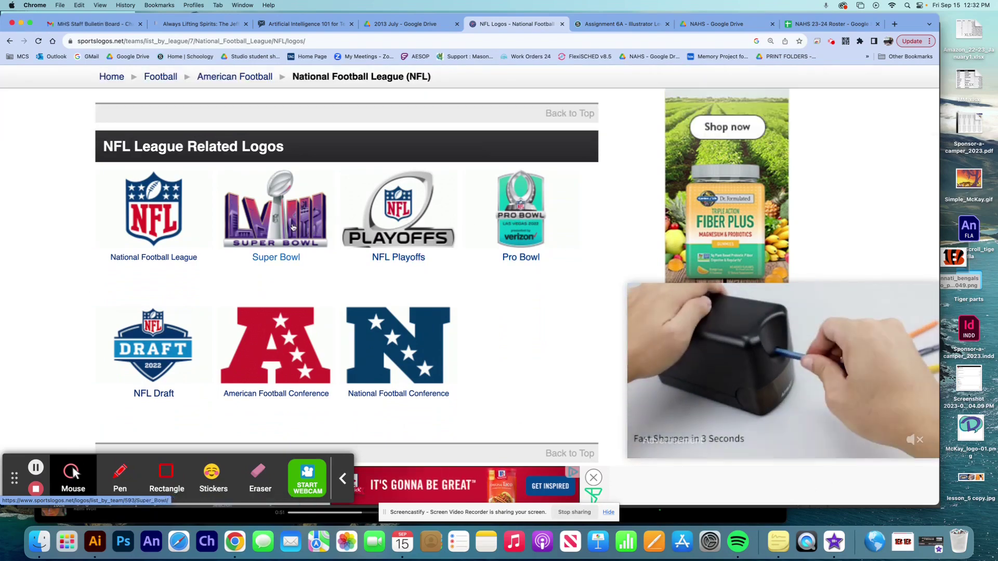
Step: Return to the SportsLogos.Net home page and open the European Club Teams logos page from the soccer leagues
left_click(124, 82)
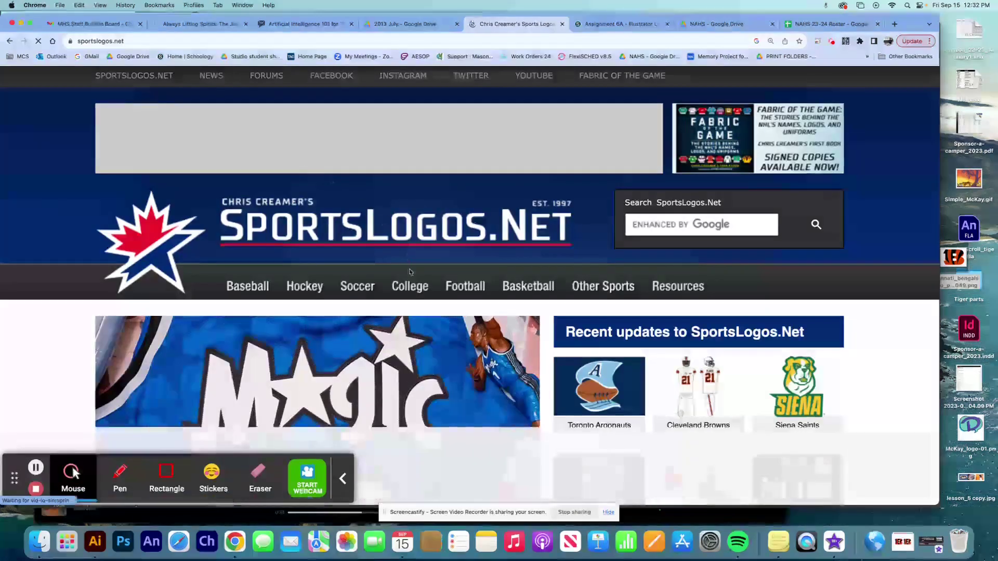
mouse_move(358, 293)
scroll(520, 260, "down", 3)
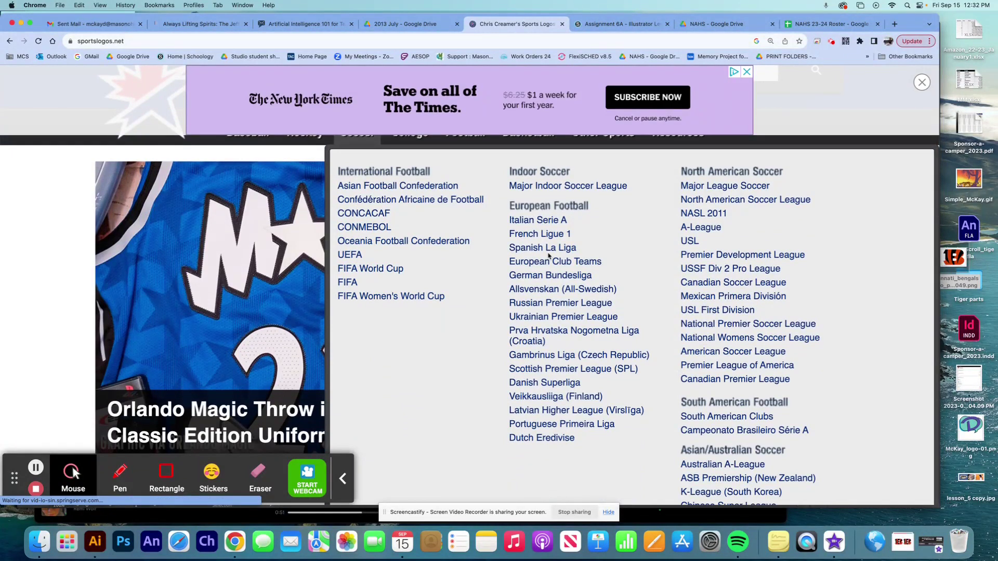
left_click(550, 260)
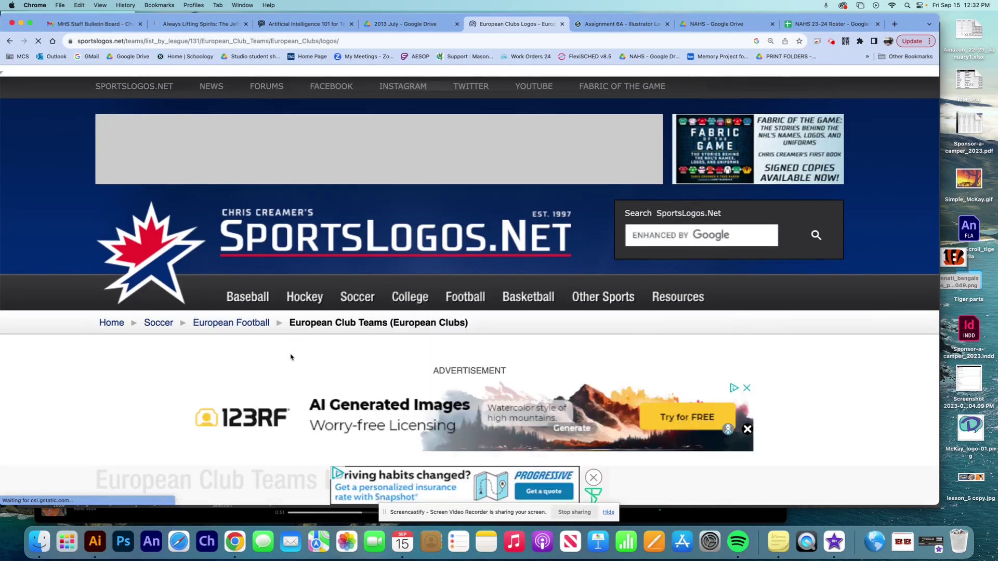
Step: Look through the European club team logos, and switch back to the Bengals logo document in Illustrator
scroll(291, 357, "down", 10)
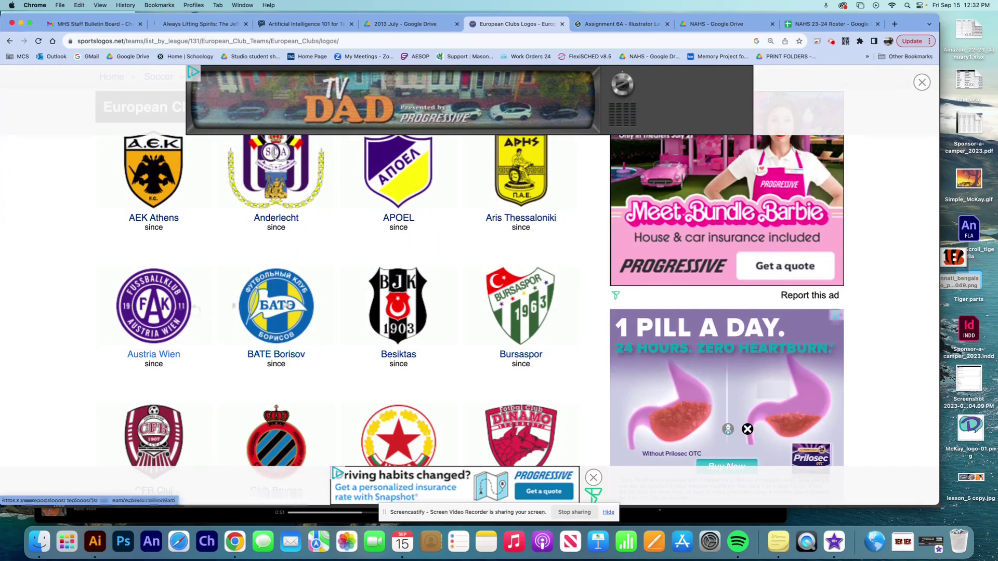
scroll(341, 279, "down", 3)
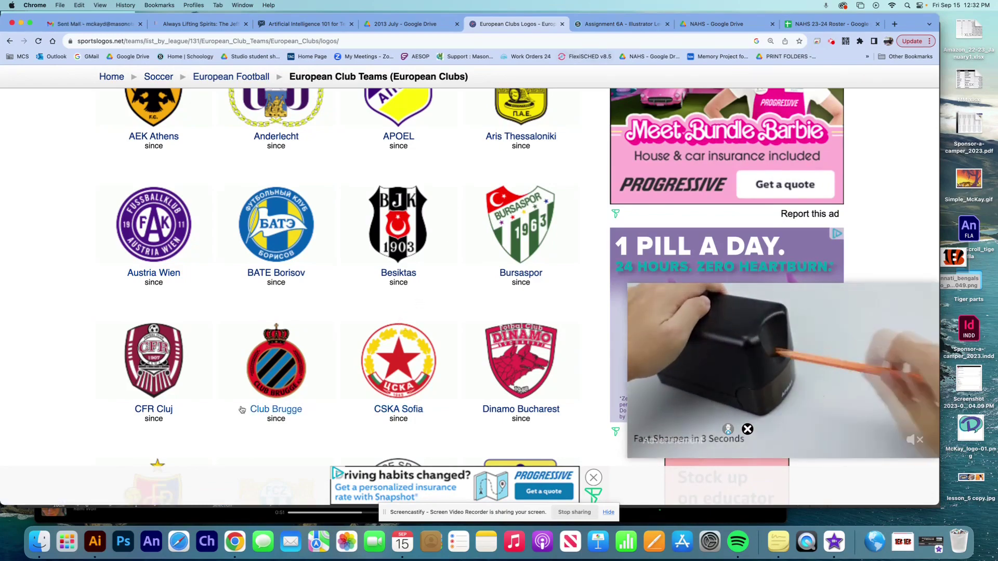
left_click(95, 543)
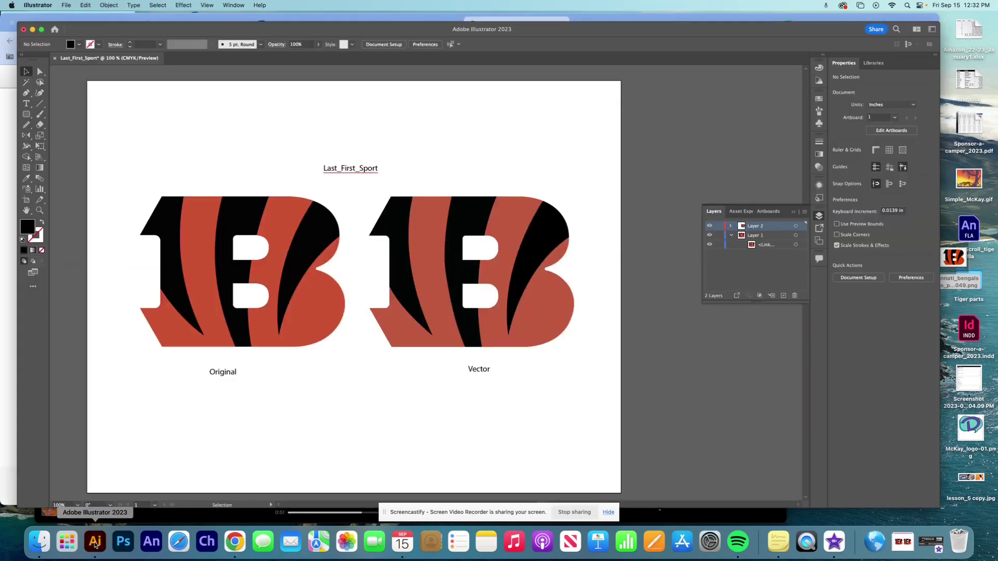